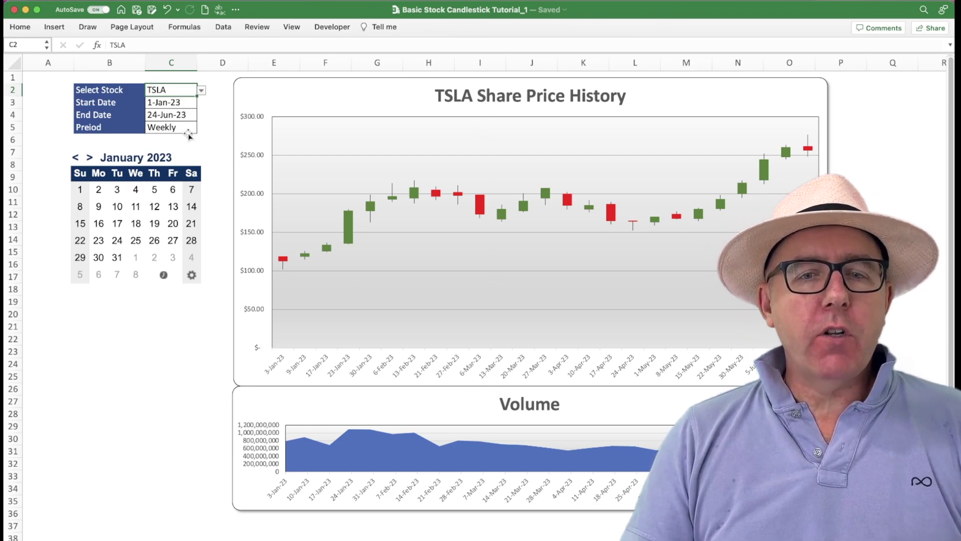
Step: Select META as the stock and set the start date to 9 August 2022, overwriting the existing date
click(201, 91)
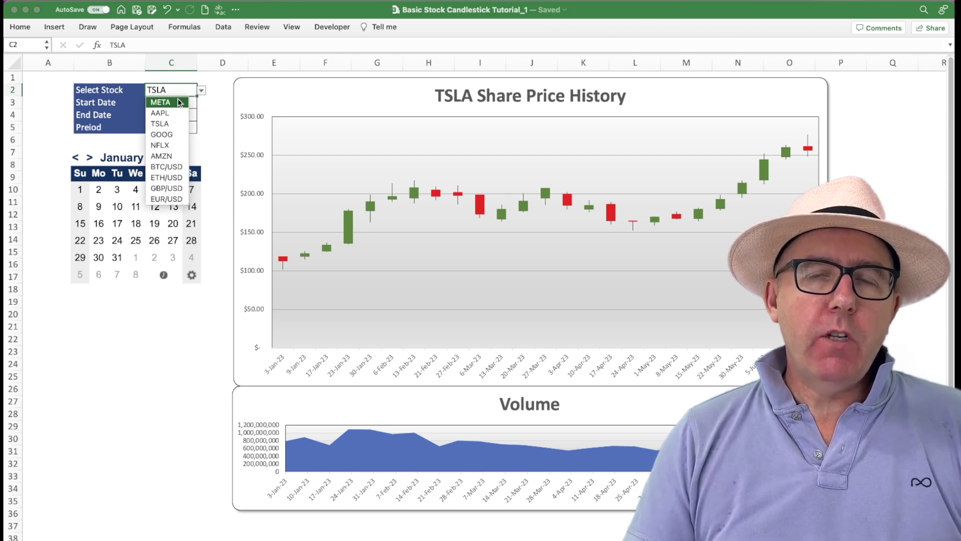
click(180, 103)
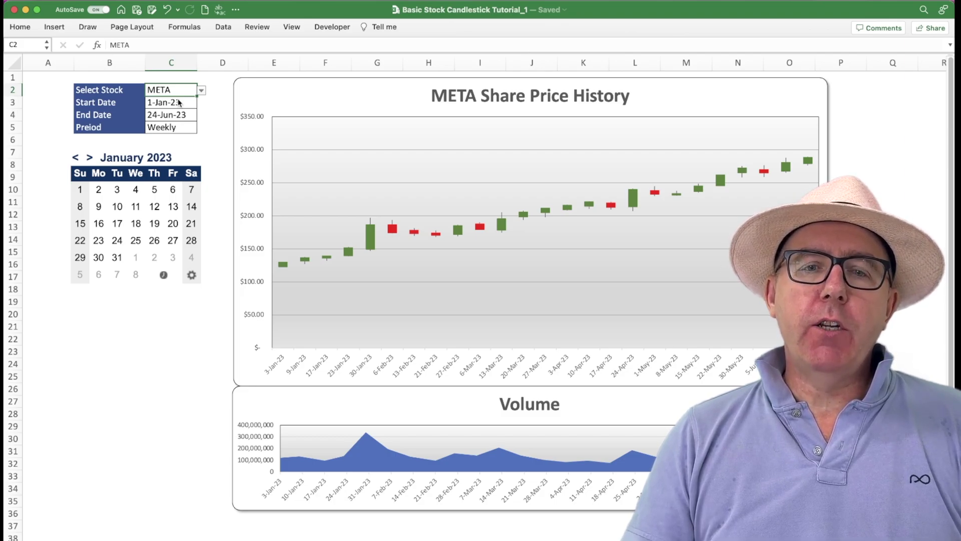
click(165, 105)
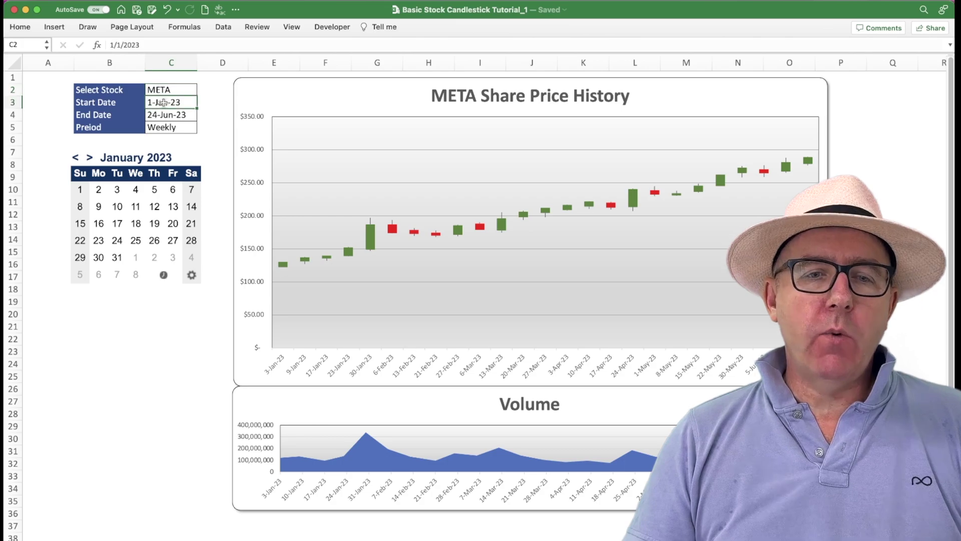
click(76, 158)
click(76, 158)
click(76, 158)
click(76, 158)
click(76, 158)
click(116, 207)
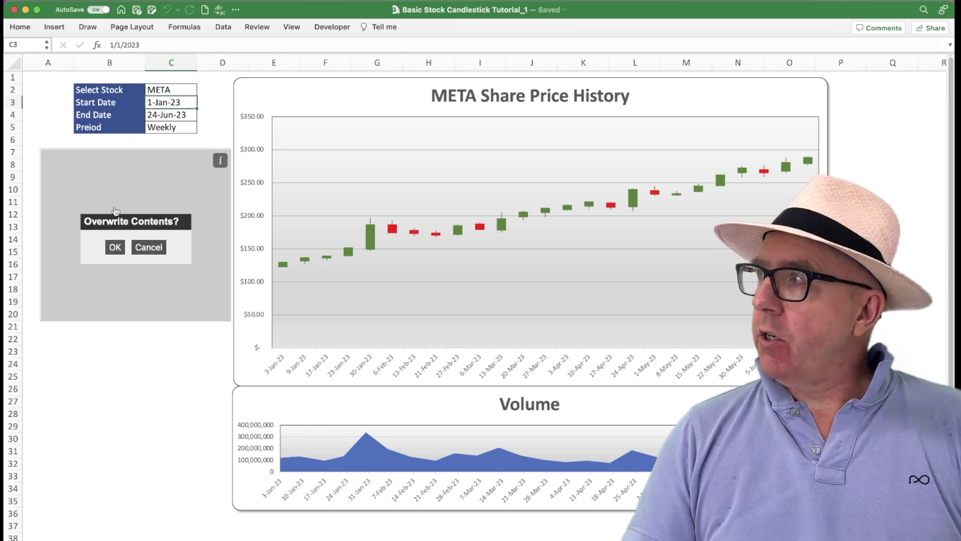
click(111, 247)
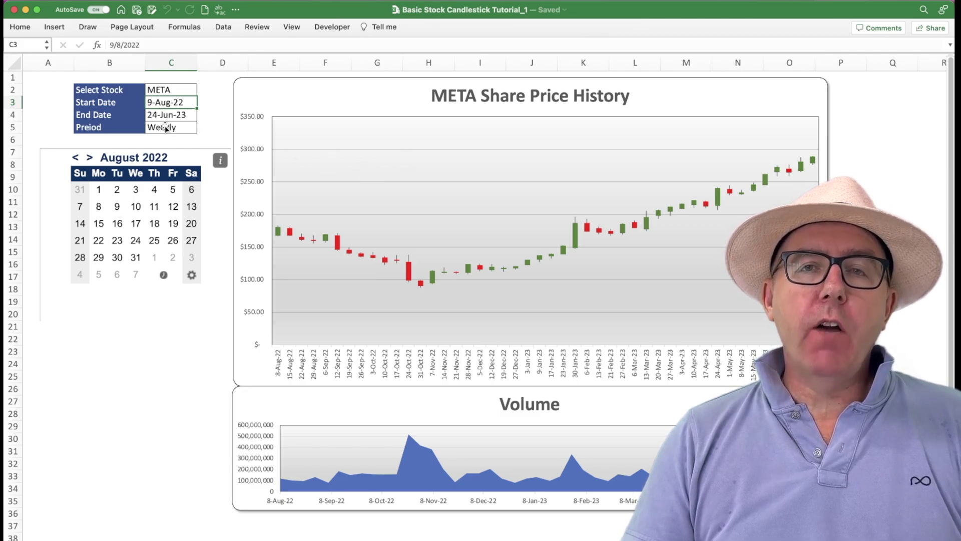
Step: Try the Monthly and Daily periods for the META chart, and return the period to Weekly
click(165, 128)
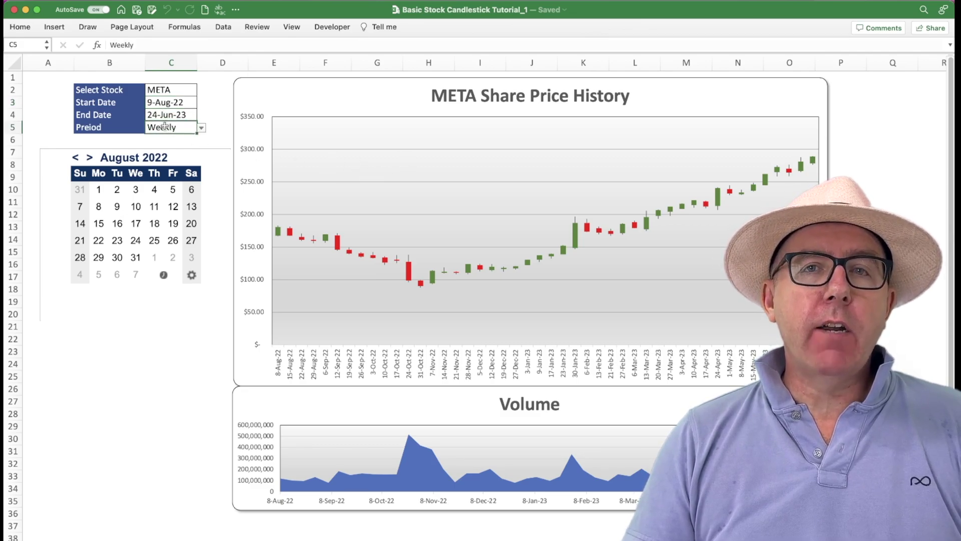
click(201, 130)
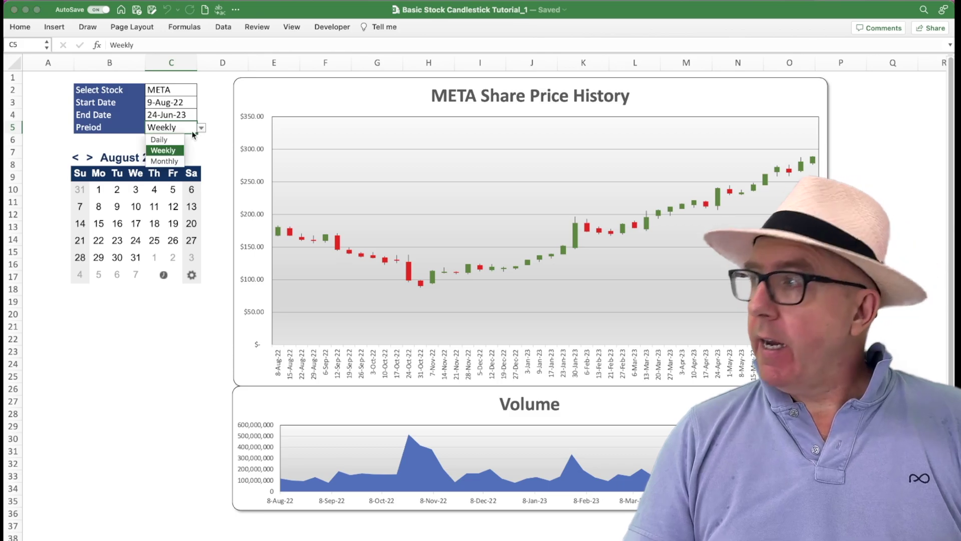
click(170, 160)
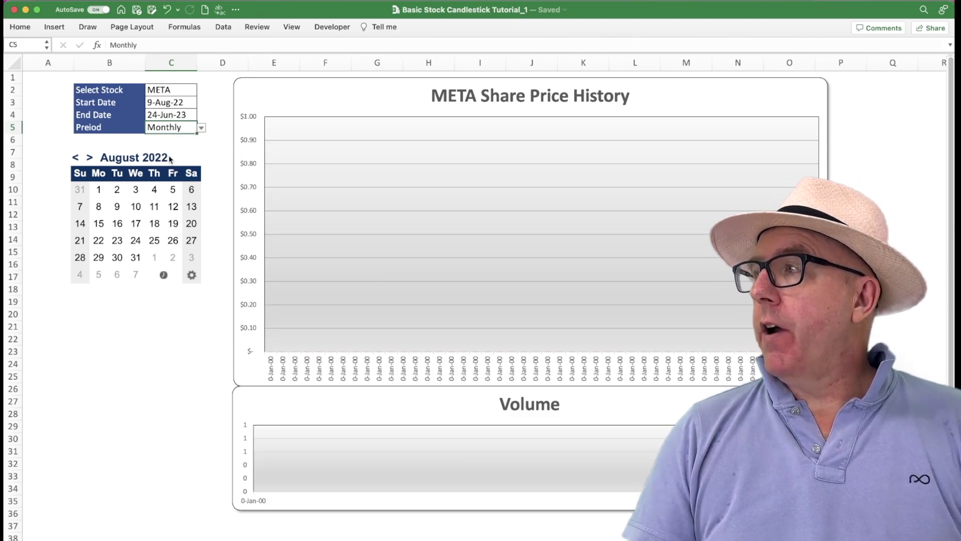
click(201, 129)
click(175, 139)
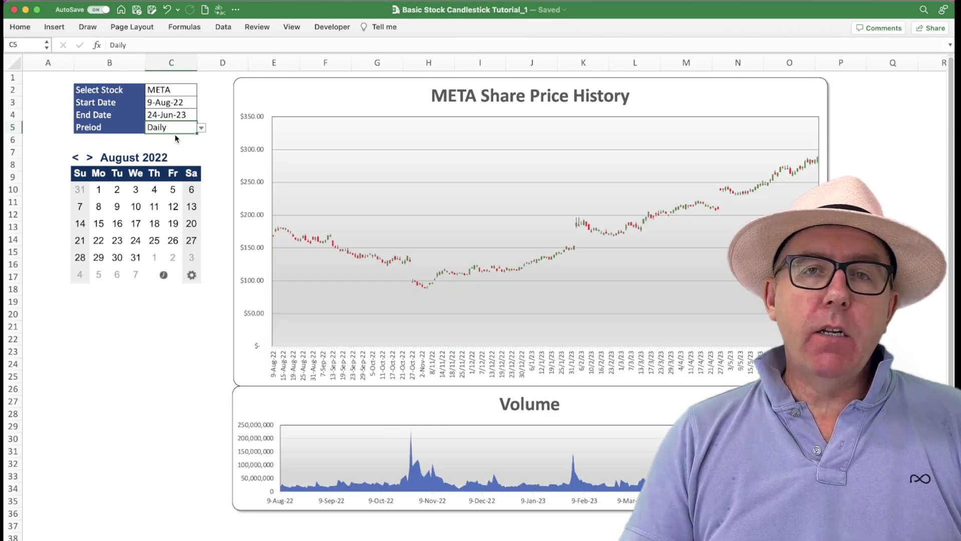
click(201, 129)
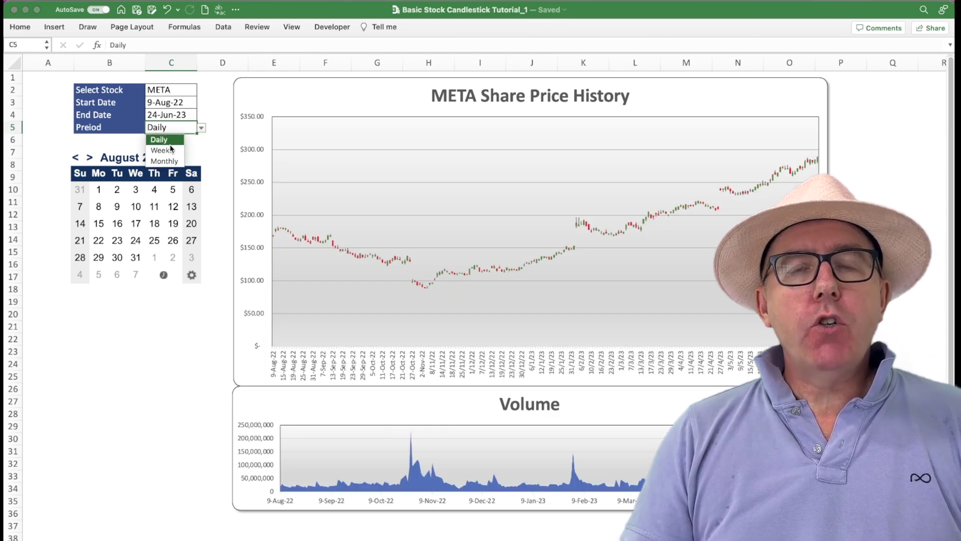
click(170, 151)
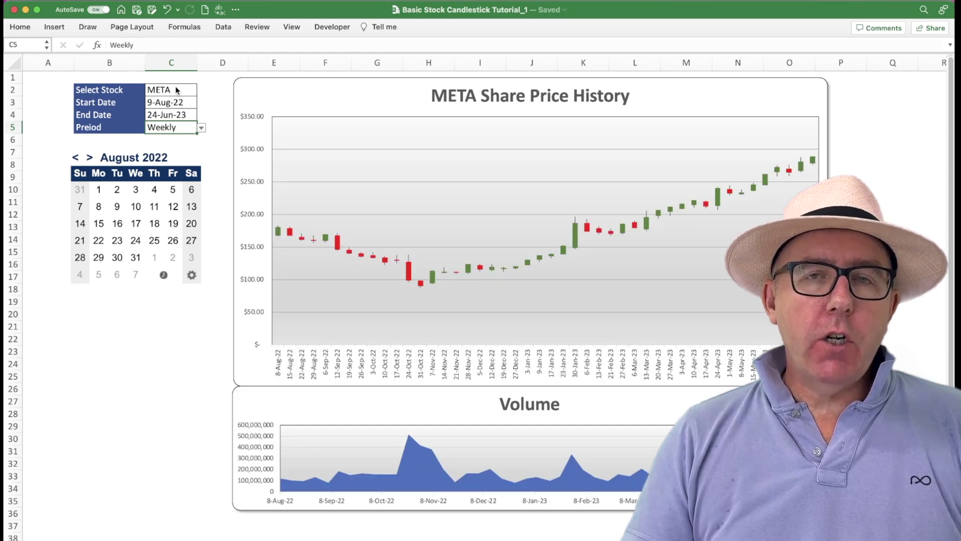
Step: Chart GBP/USD, EUR/USD, ETH/USD and BTC/USD one after another by changing the selected stock
click(177, 90)
click(200, 90)
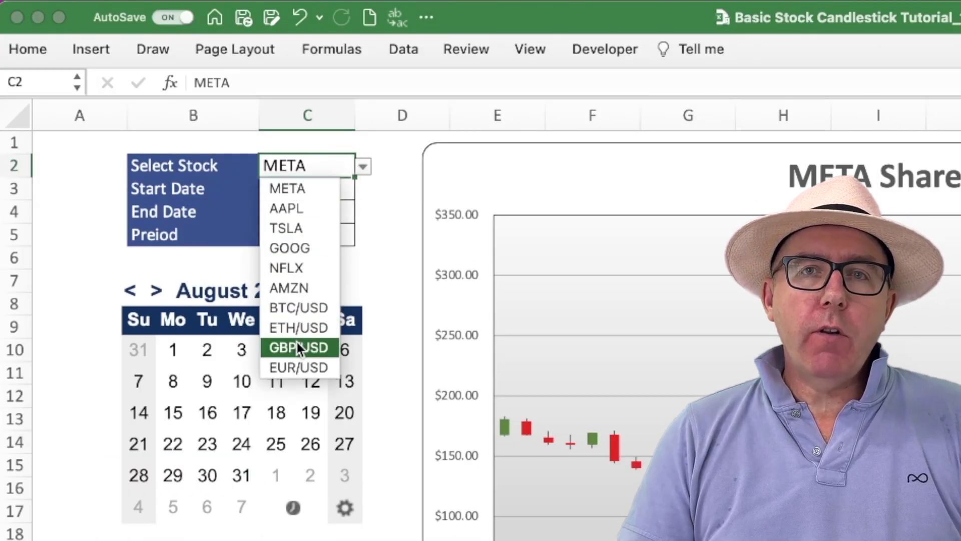
click(297, 344)
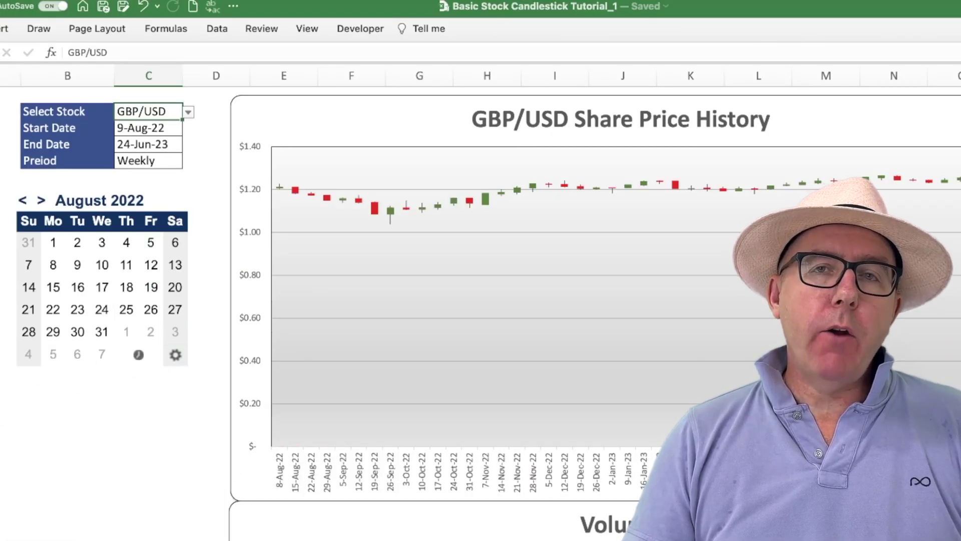
click(188, 112)
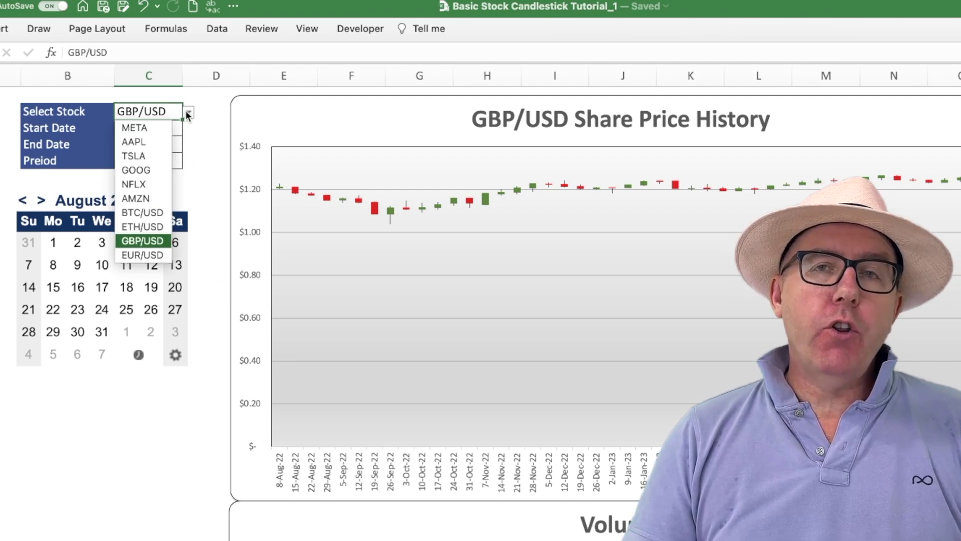
click(149, 256)
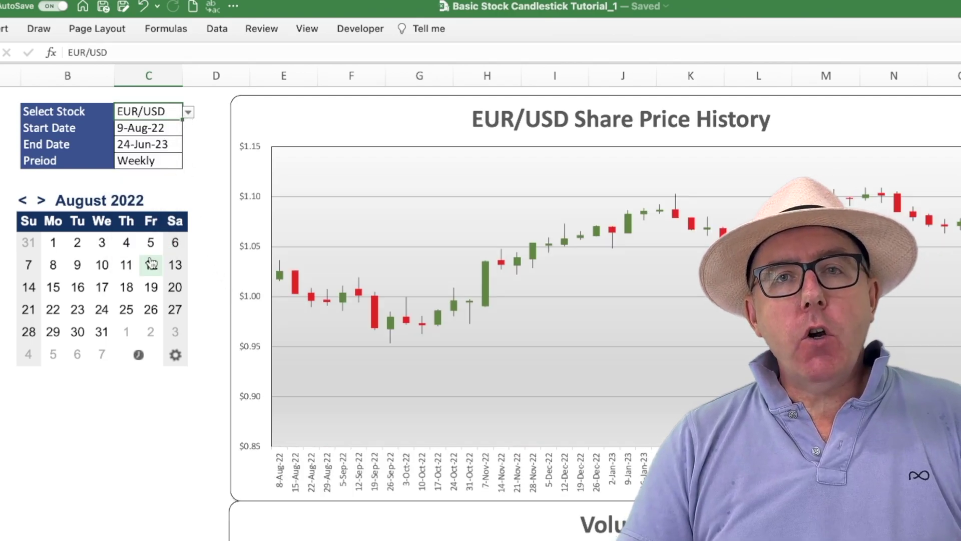
click(188, 112)
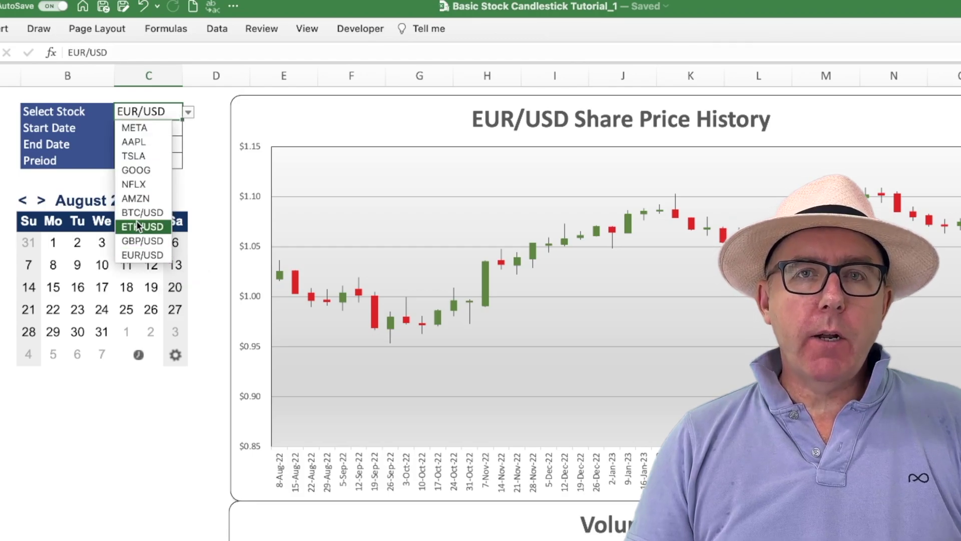
click(136, 221)
click(188, 112)
click(137, 211)
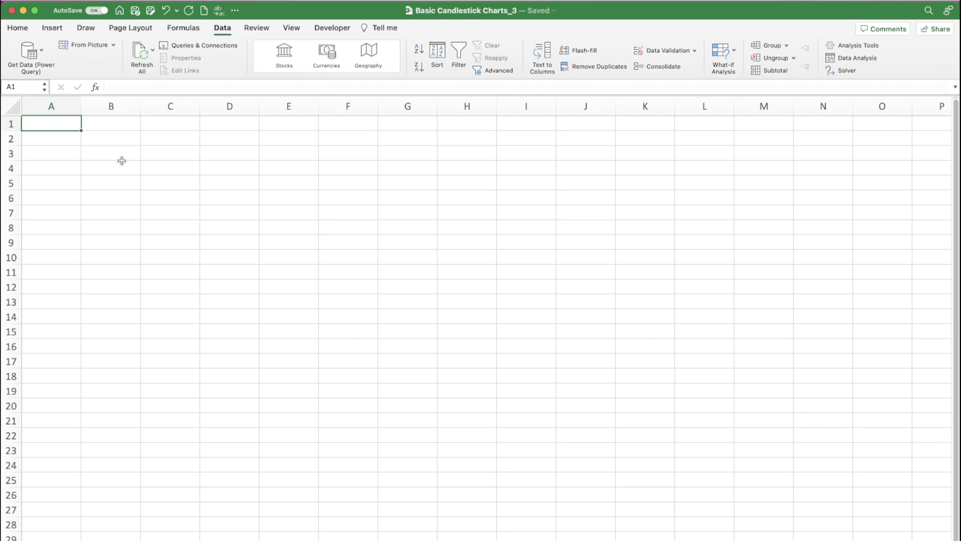
Step: Enter the headings Asset in B3 and Ticker in C3 of the blank sheet
click(122, 160)
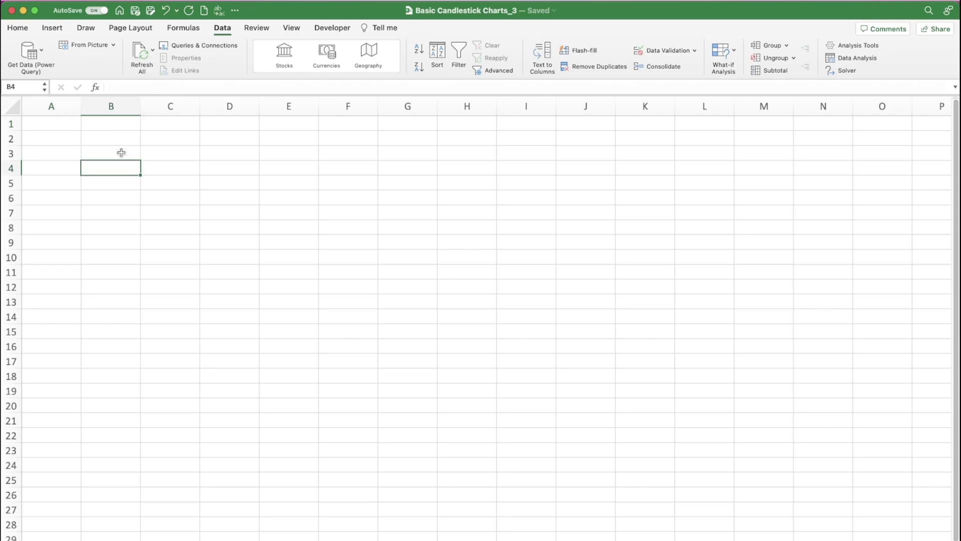
click(121, 152)
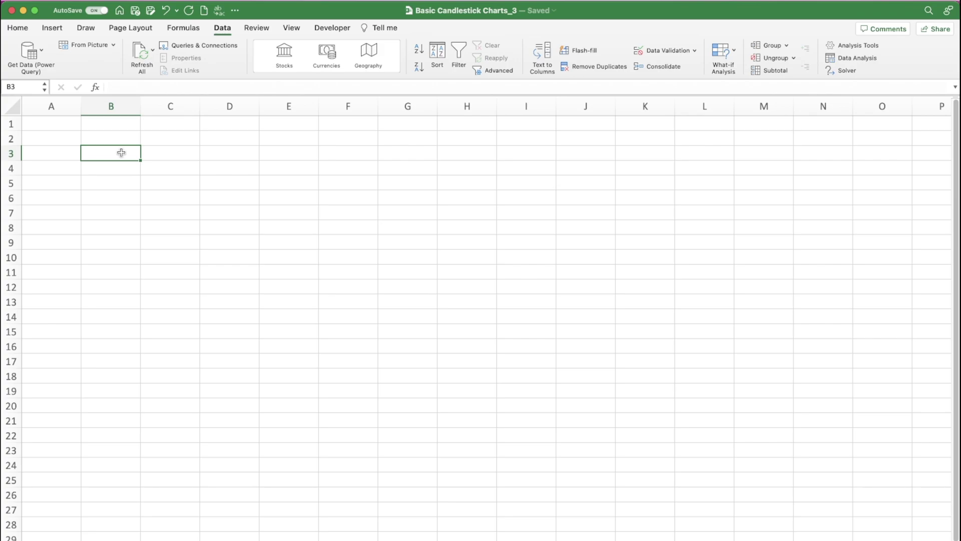
text(Asset)
key(Tab)
text(Ticker)
key(Return)
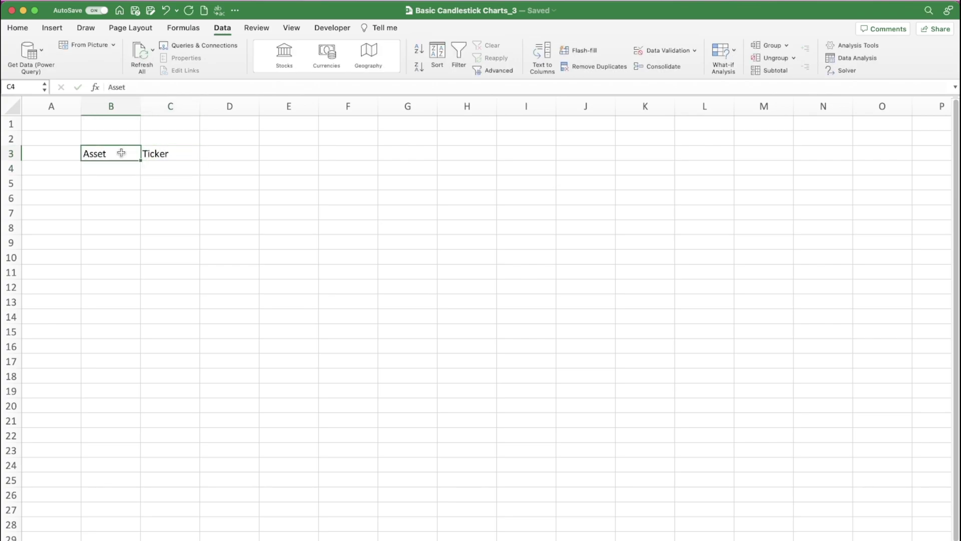
Step: Format the header cells B3:C3 with a dark blue fill and white text
drag(121, 153, 165, 153)
click(23, 29)
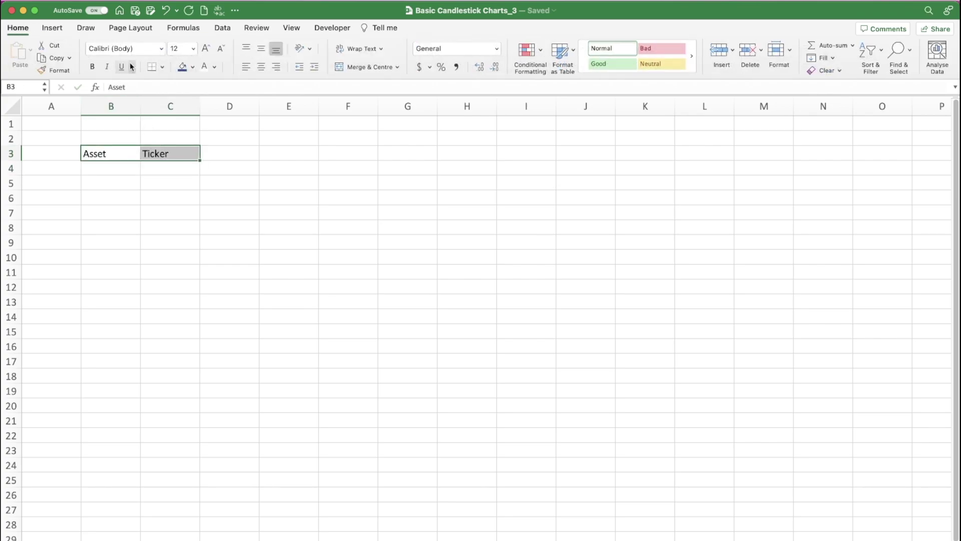
click(181, 69)
click(289, 213)
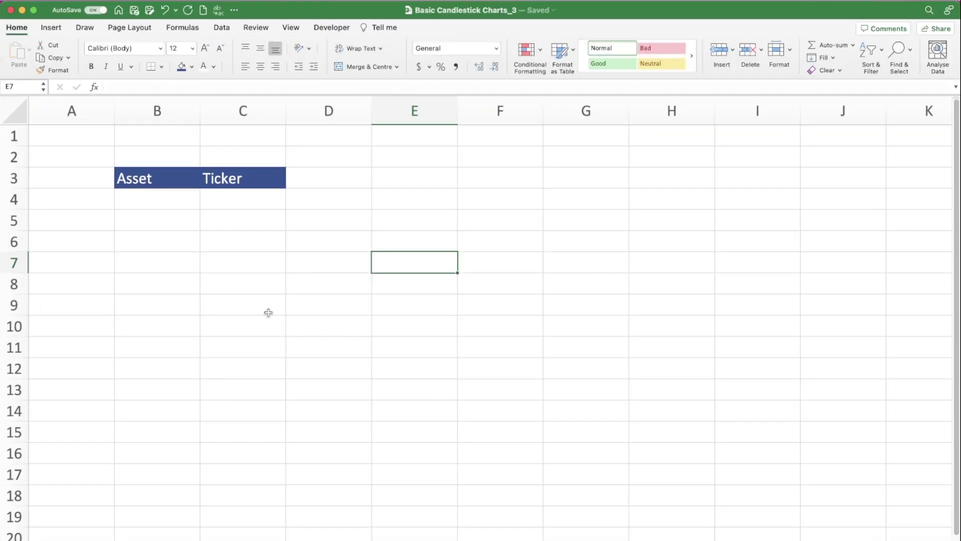
Step: List the assets Meta, Apple, Tesla, Alphabet, Netflix and Amazon in B4:B9
click(168, 206)
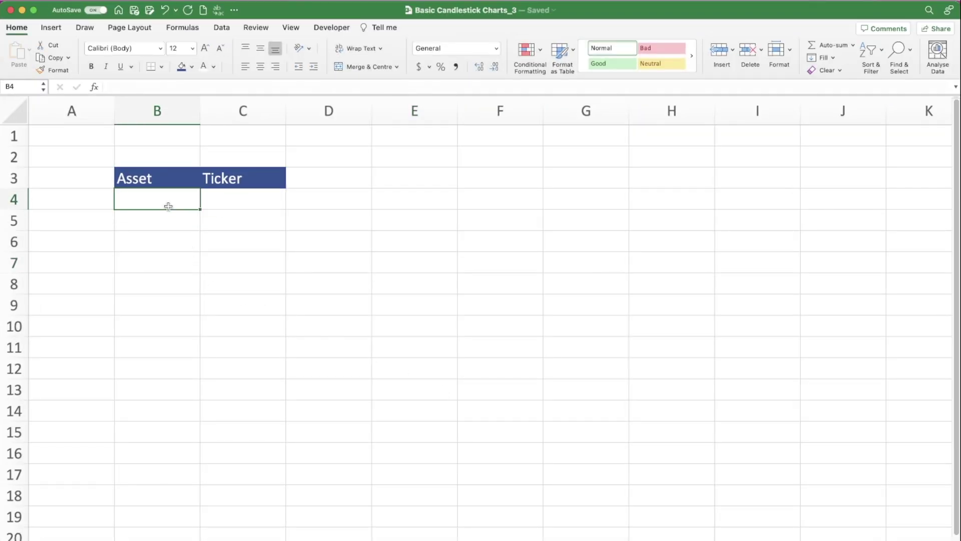
text(Meta)
key(Return)
text(Apple)
key(Return)
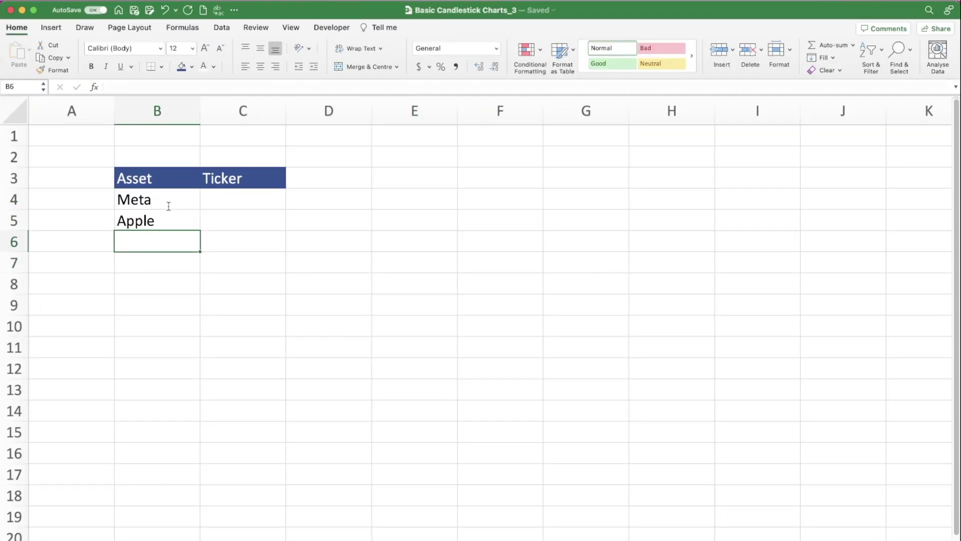
text(Tesla)
key(Return)
text(Alphabet)
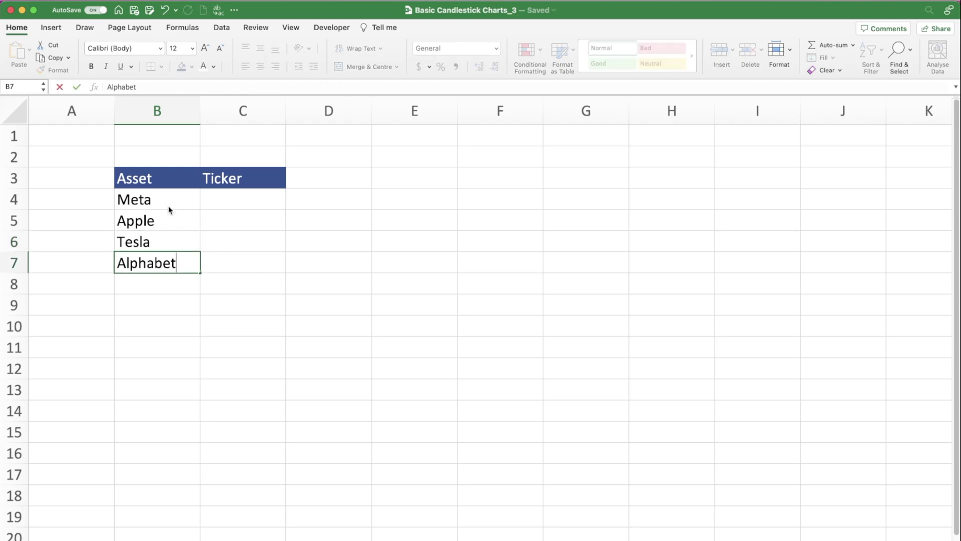
key(Return)
text(Netflix)
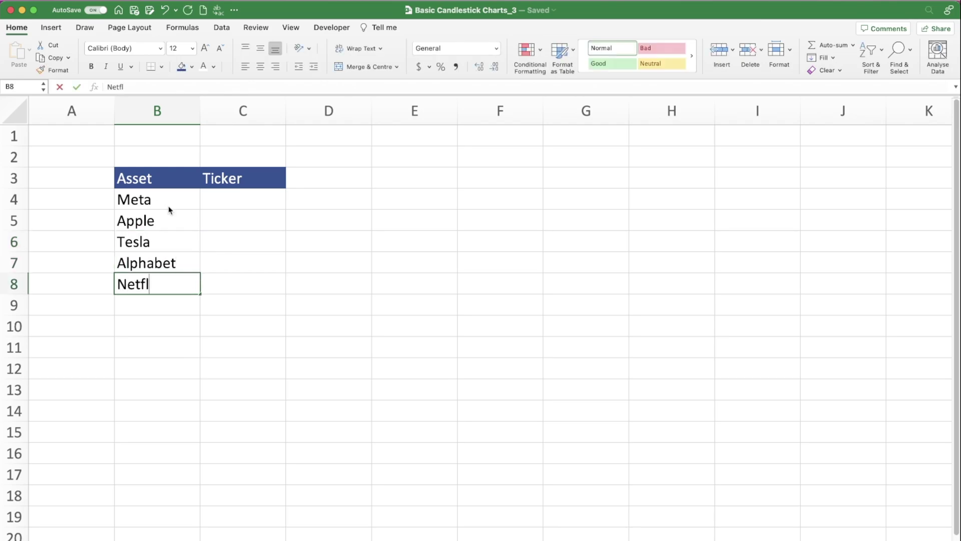
key(Return)
text(Amazon)
key(Return)
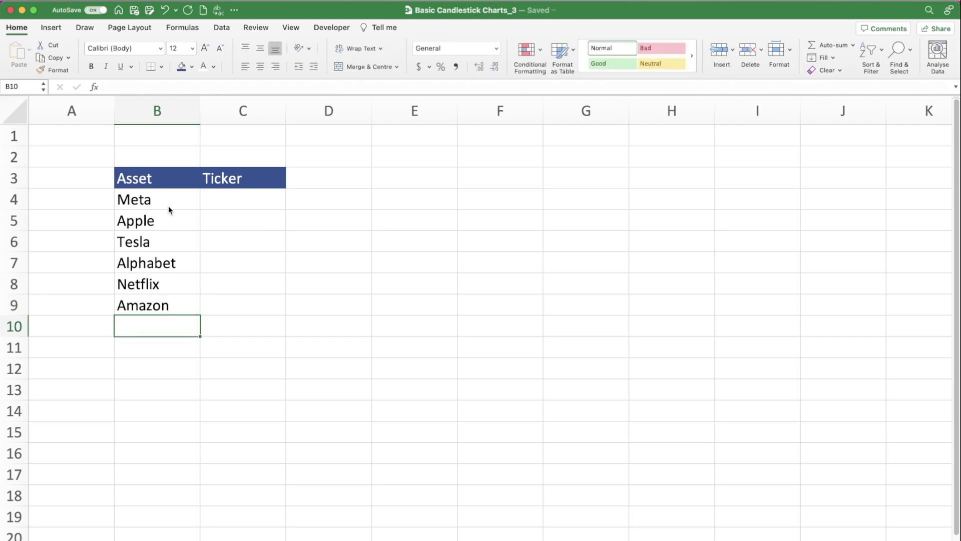
Step: Convert the company names in B4:B9 to the Stocks data type and widen column B to fit the full names
drag(169, 206, 167, 301)
click(221, 27)
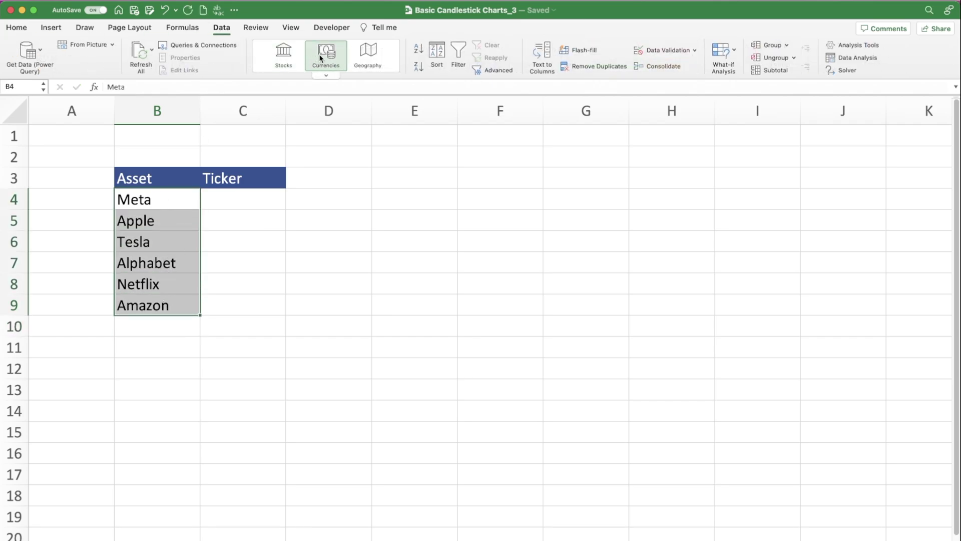
click(284, 55)
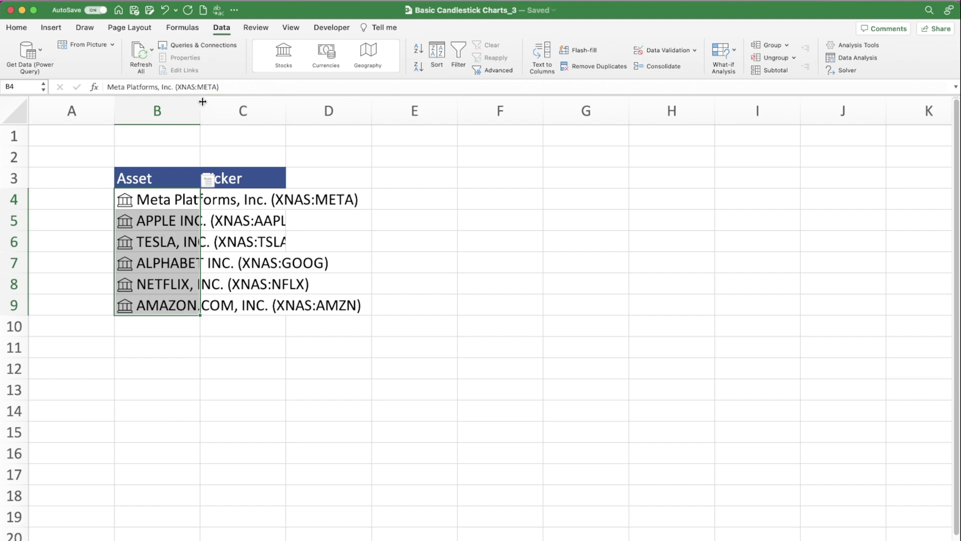
drag(202, 102, 375, 104)
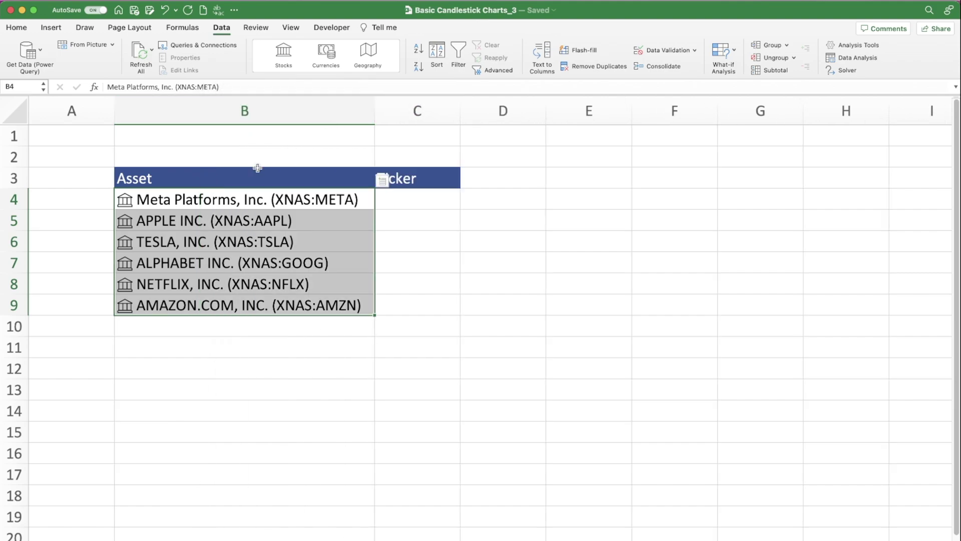
Step: Extract the Ticker symbol field for all six stocks into the Ticker column and inspect the formula in C4
click(382, 181)
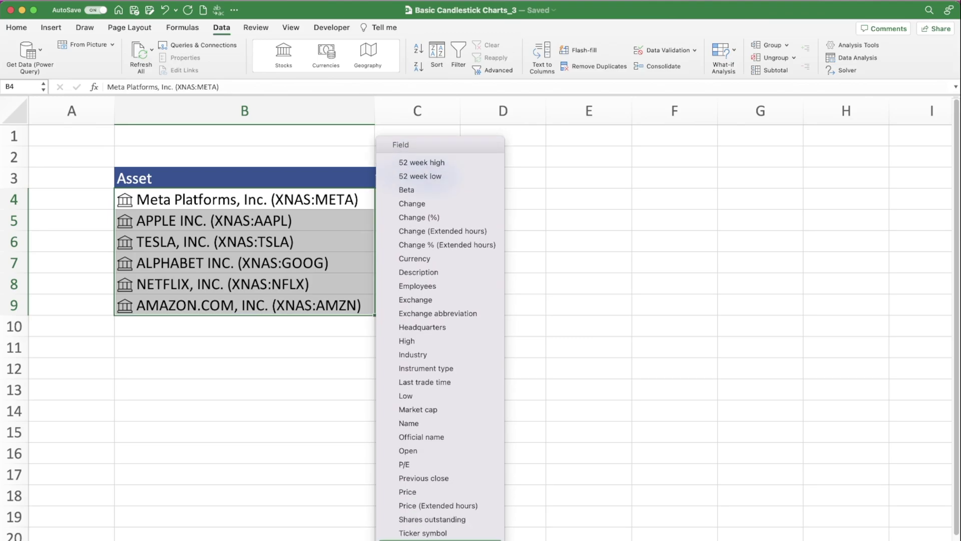
click(433, 533)
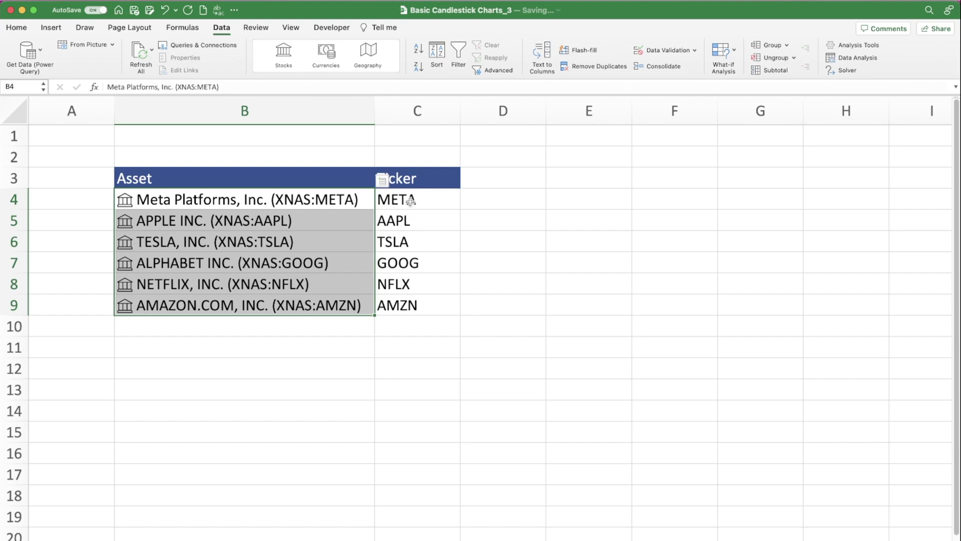
click(411, 201)
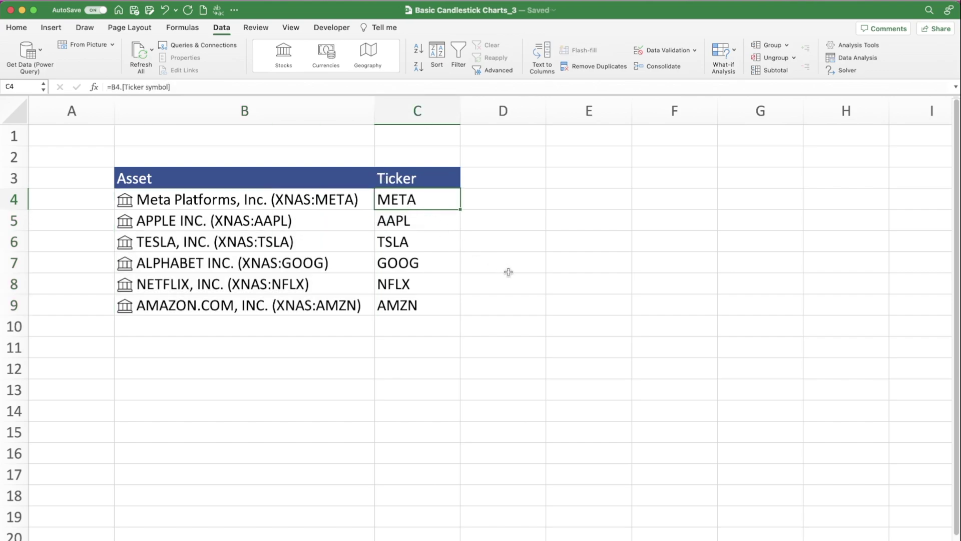
Step: List the currency pairs GBP/USD, EUR/USD, ETH/USD and BTC/USD below the stocks in B10:B13
click(299, 324)
text(GBP/USD)
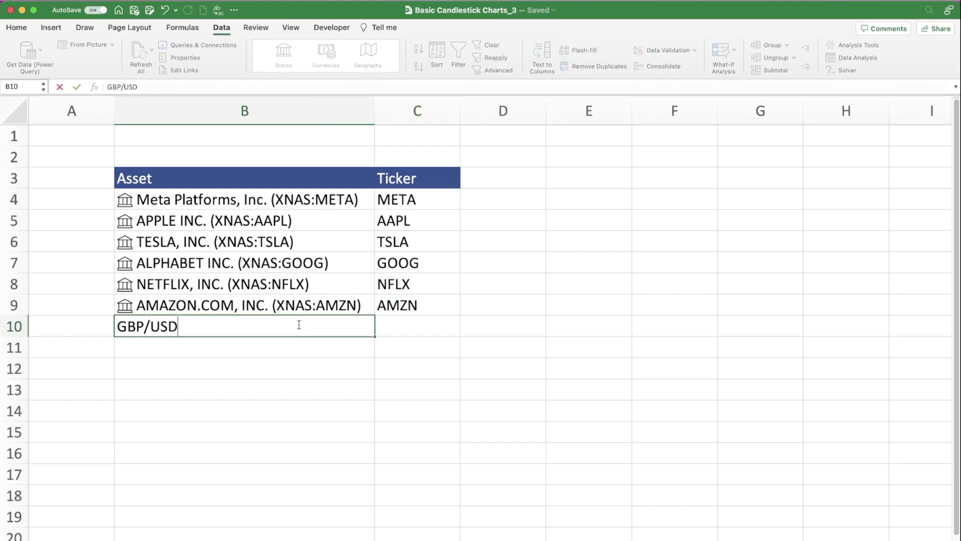
key(Return)
text(EUR/USD)
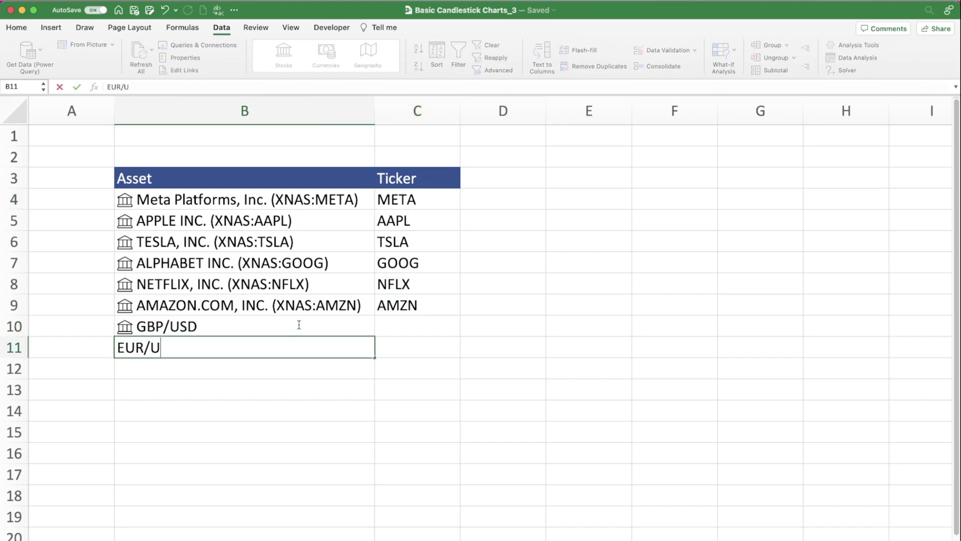
key(Return)
text(ETH/USD)
key(Return)
text(BTC/USD)
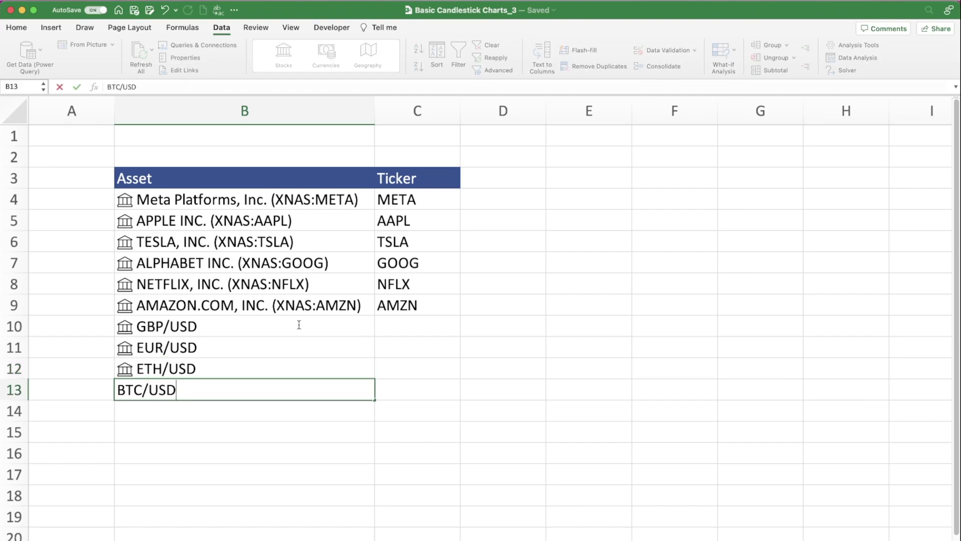
key(Return)
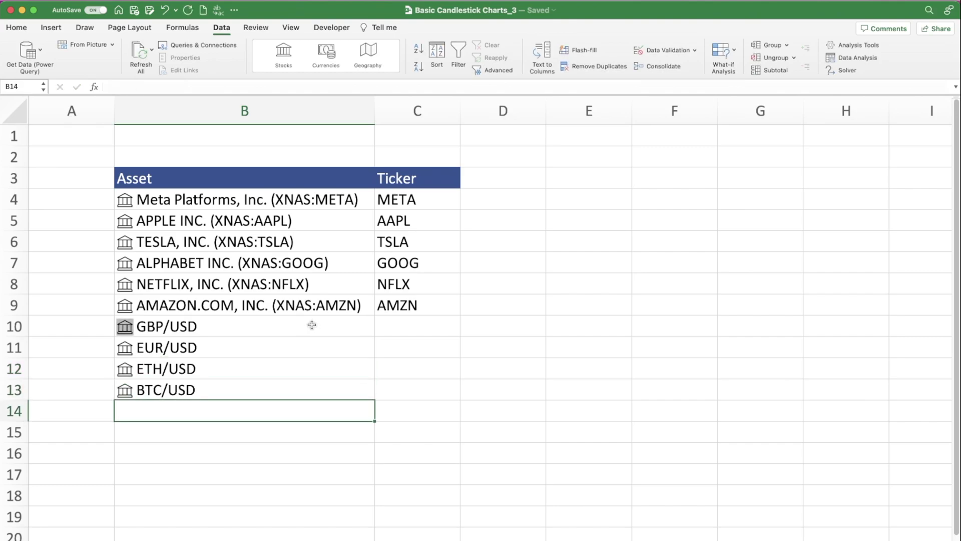
Step: Extract the Ticker symbol field for the four currency pairs in B10:B13 into the Ticker column
drag(312, 324, 317, 389)
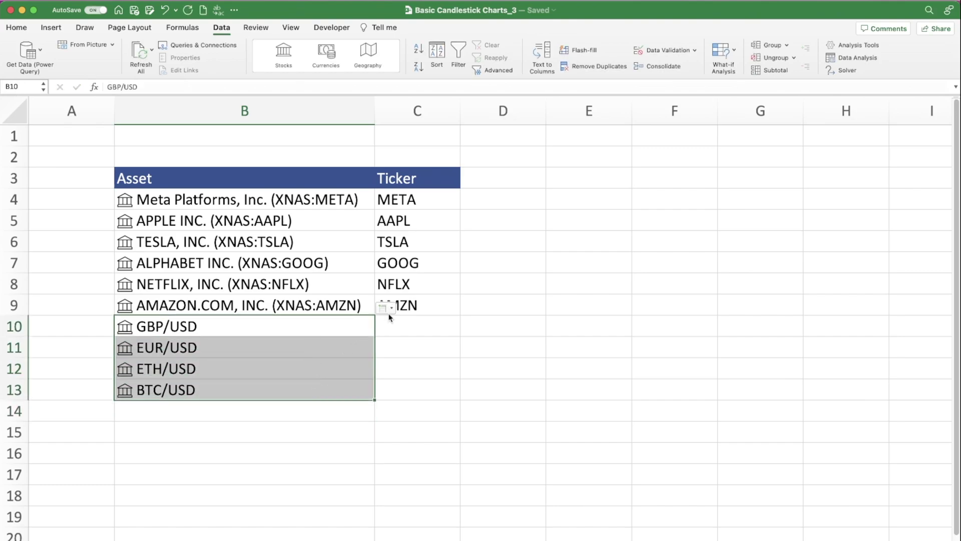
click(386, 309)
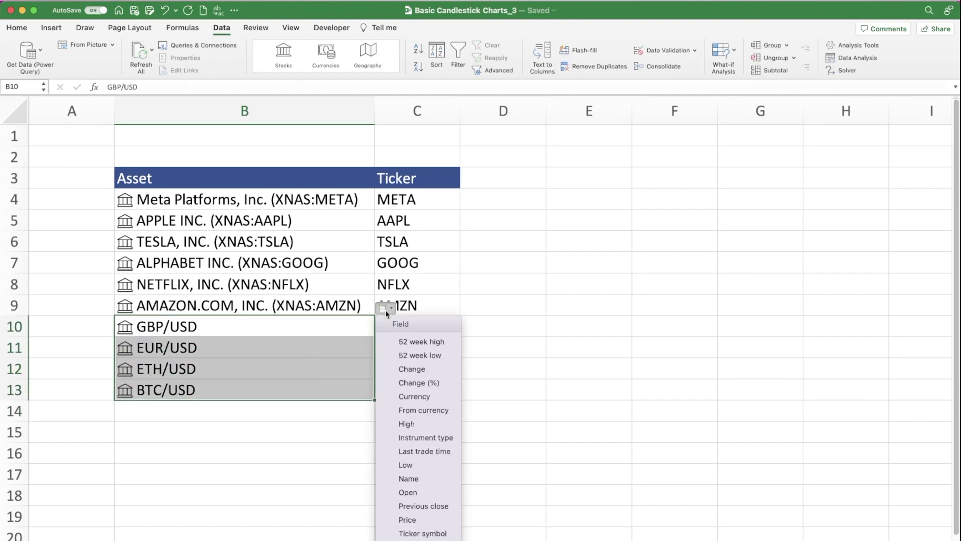
click(418, 532)
click(633, 255)
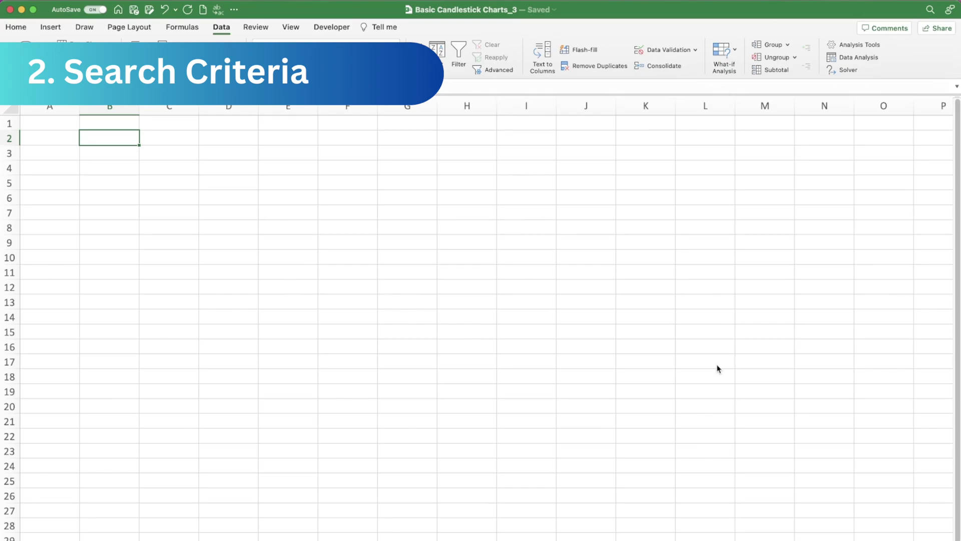
Step: On the blank sheet, enter the labels Select Asset, Start Date, End Date and Period in B2:B5
text(S)
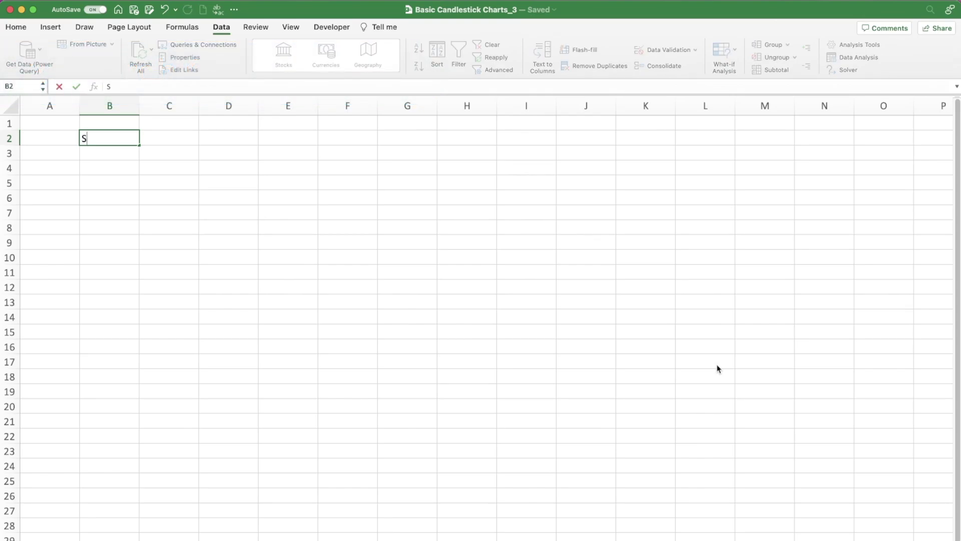
text(elect Asset)
key(Return)
text(Start Date)
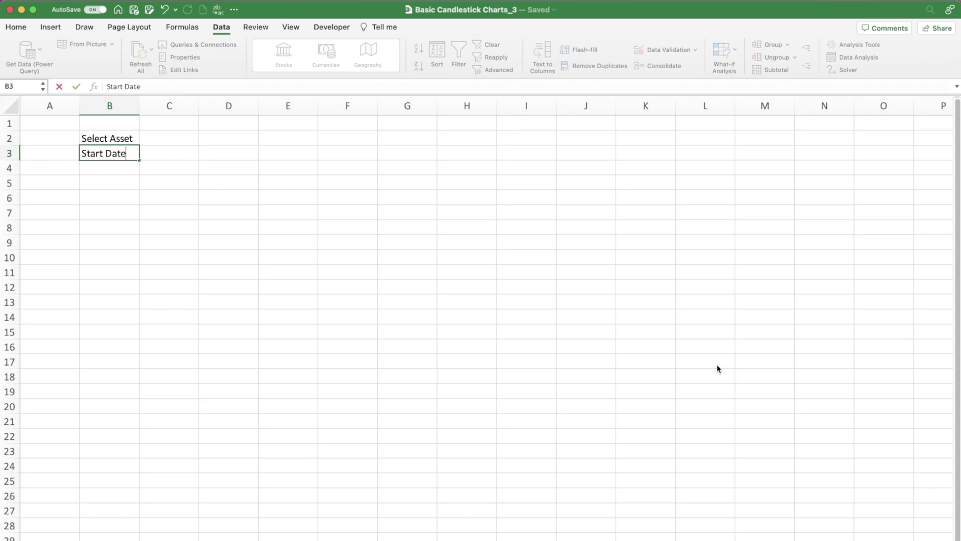
key(Return)
text(End Date)
key(Return)
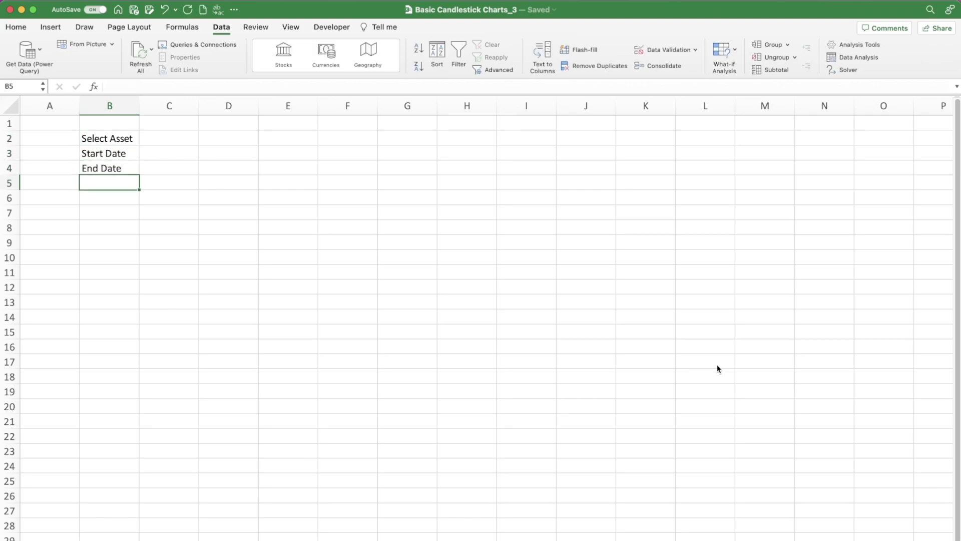
text(Period)
key(Return)
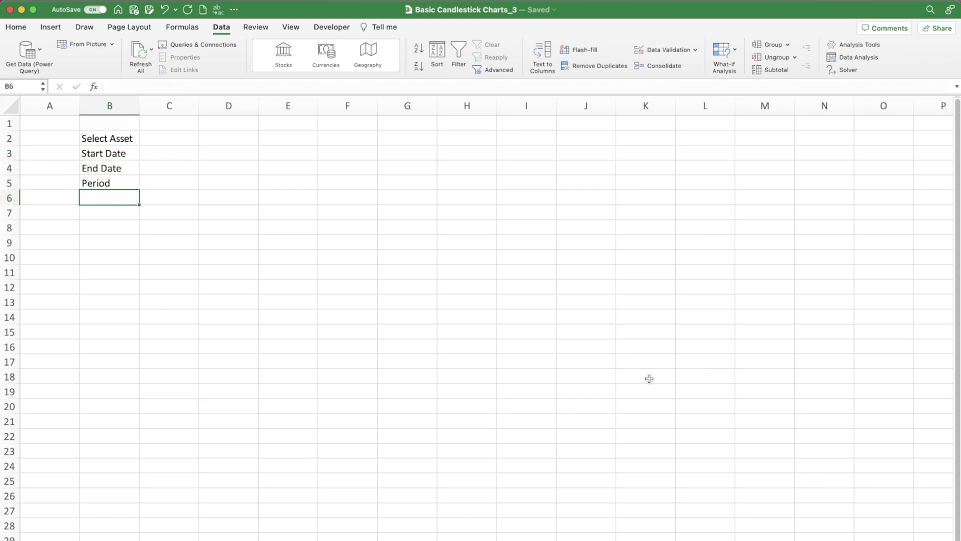
Step: Format the label cells B2:B5 with a dark blue fill and white text
drag(116, 142, 107, 182)
click(16, 27)
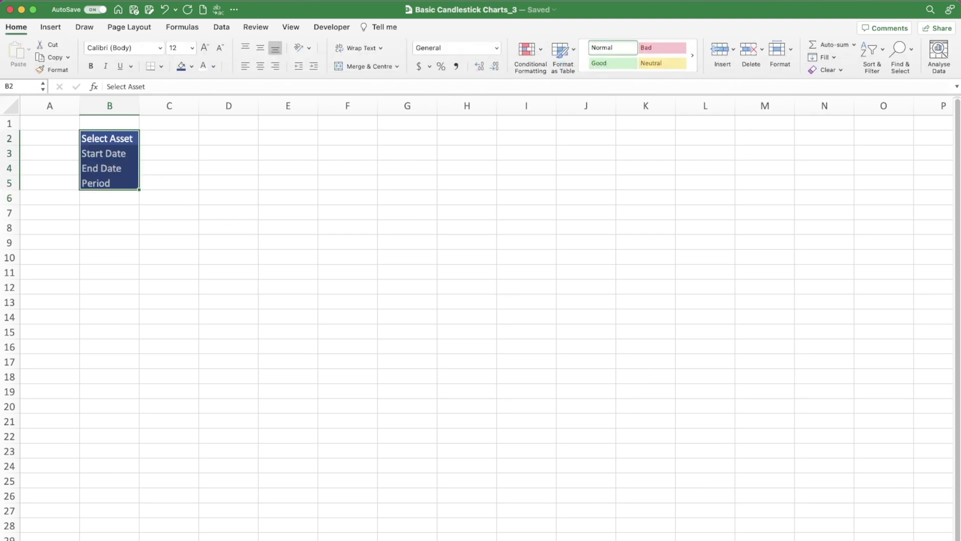
scroll(309, 190, up, 3)
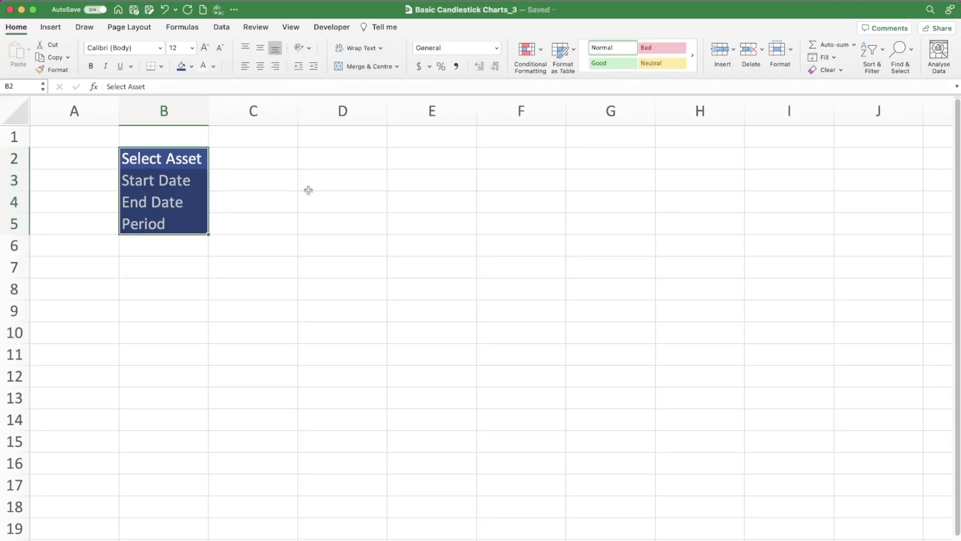
Step: Add a list data validation to C2 with the source =Assets!$C$4:$C$20 and choose META as the asset
click(270, 164)
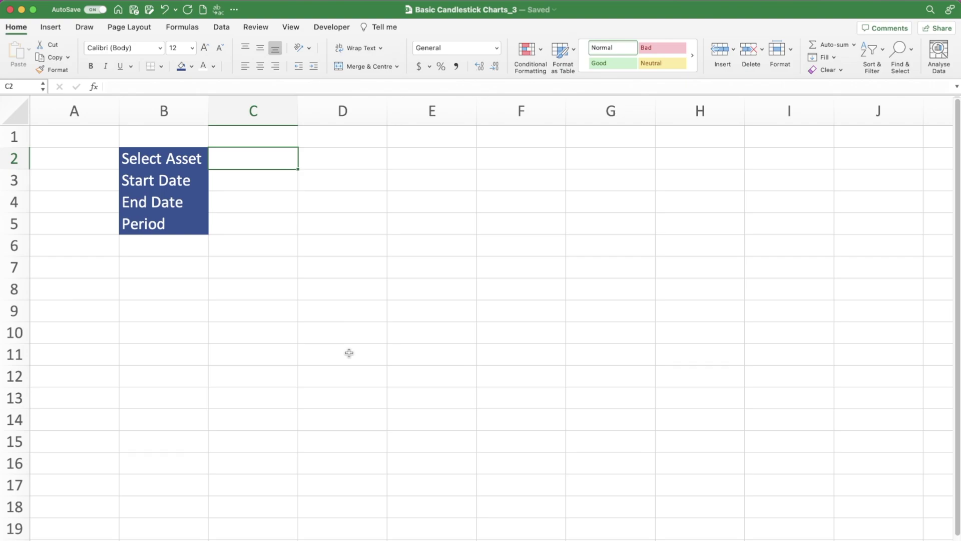
click(221, 28)
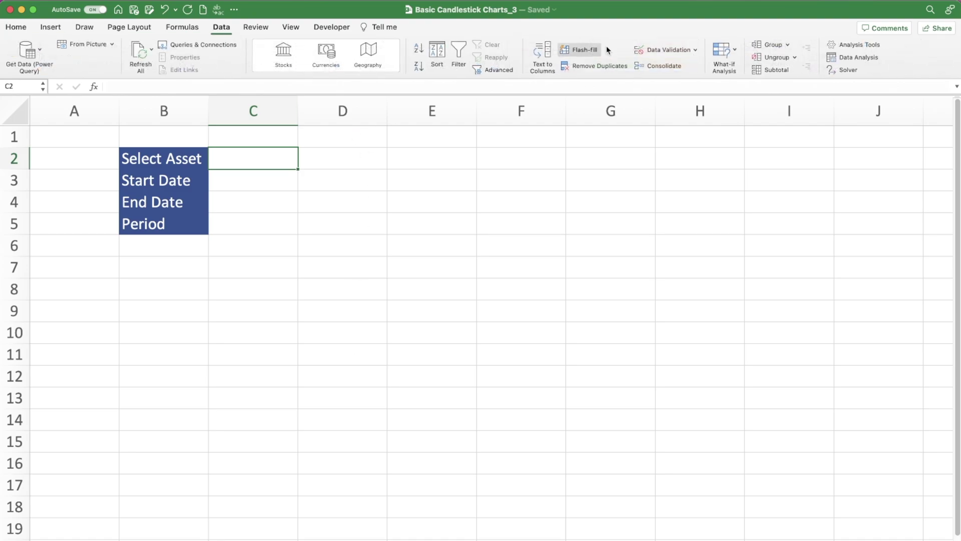
click(670, 50)
click(432, 166)
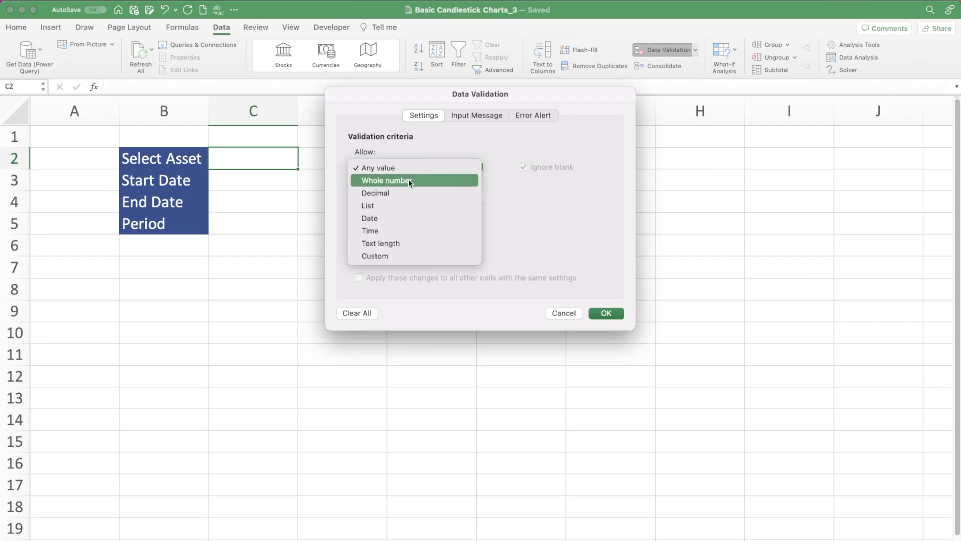
click(392, 206)
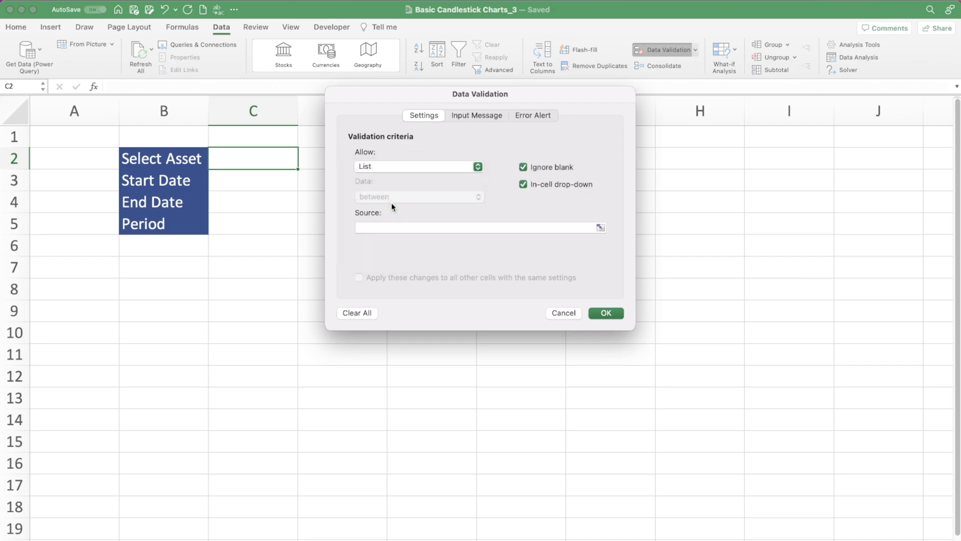
click(403, 226)
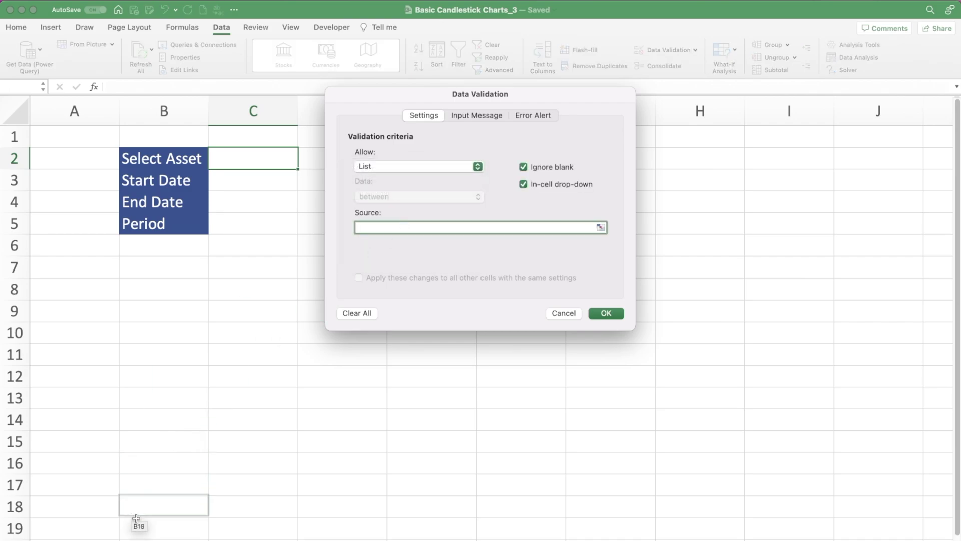
click(121, 538)
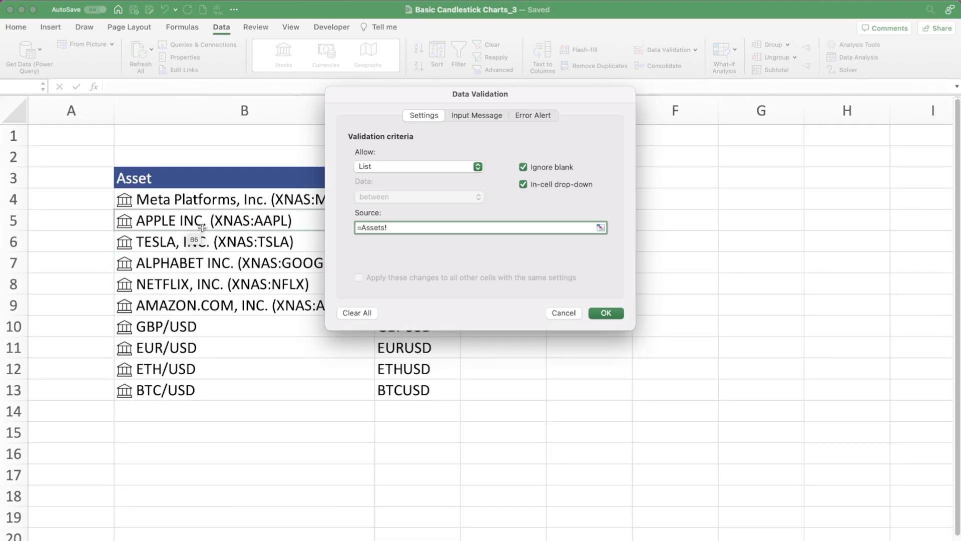
drag(368, 93, 583, 98)
drag(417, 199, 416, 531)
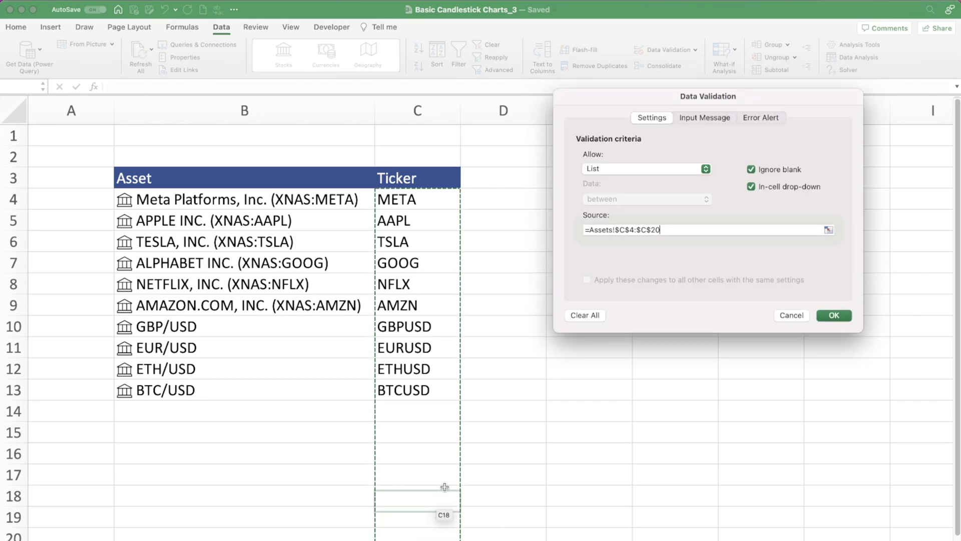
click(834, 315)
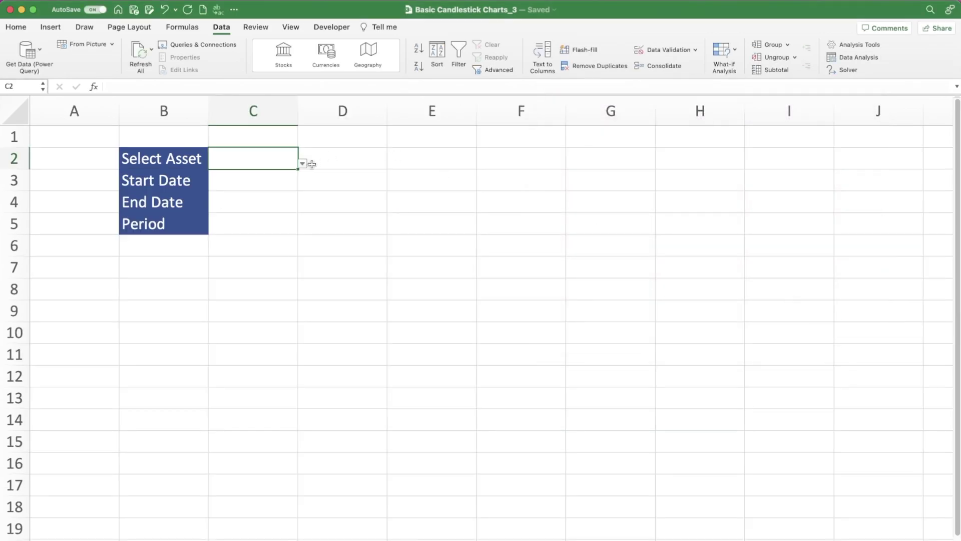
click(302, 164)
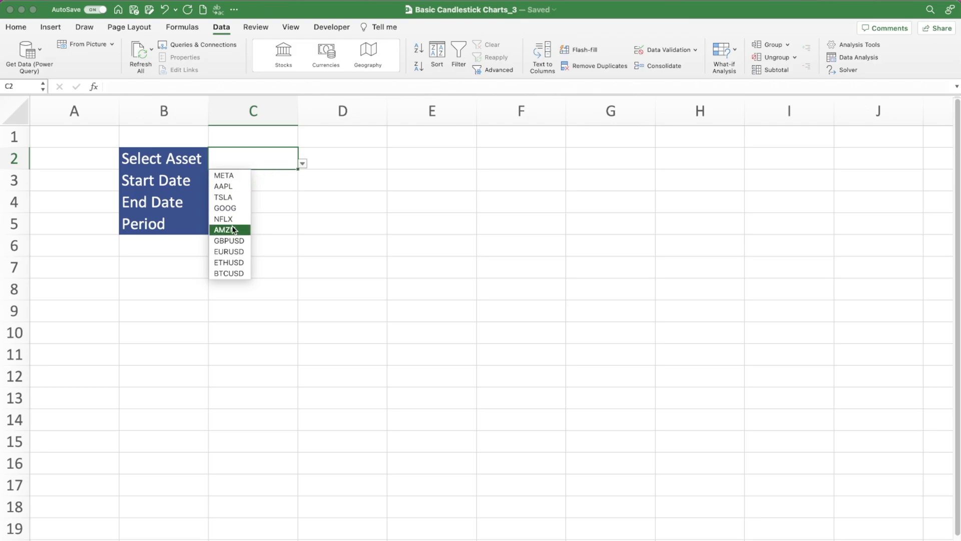
click(228, 177)
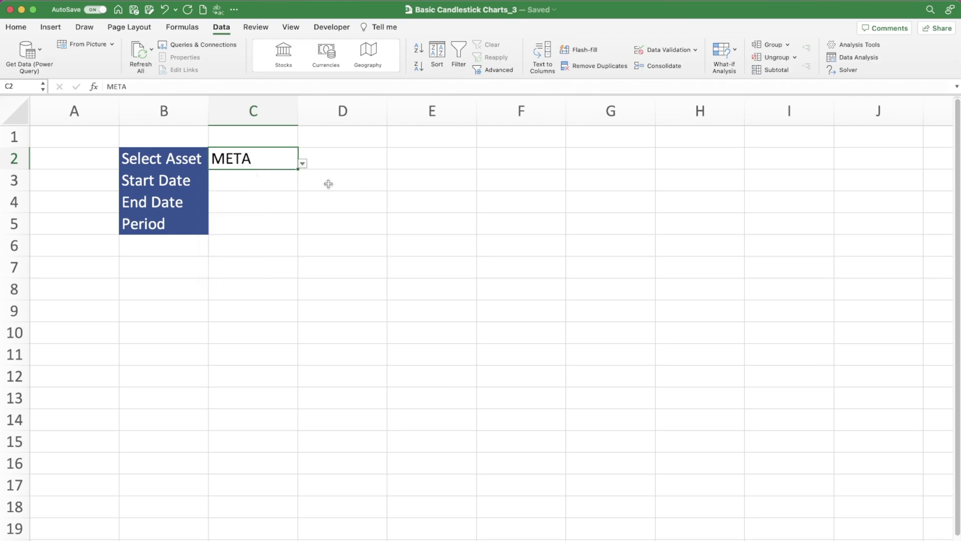
Step: Enter 1/1/23 as the start date in C3 and the formula =TODAY() as the end date in C4
click(251, 180)
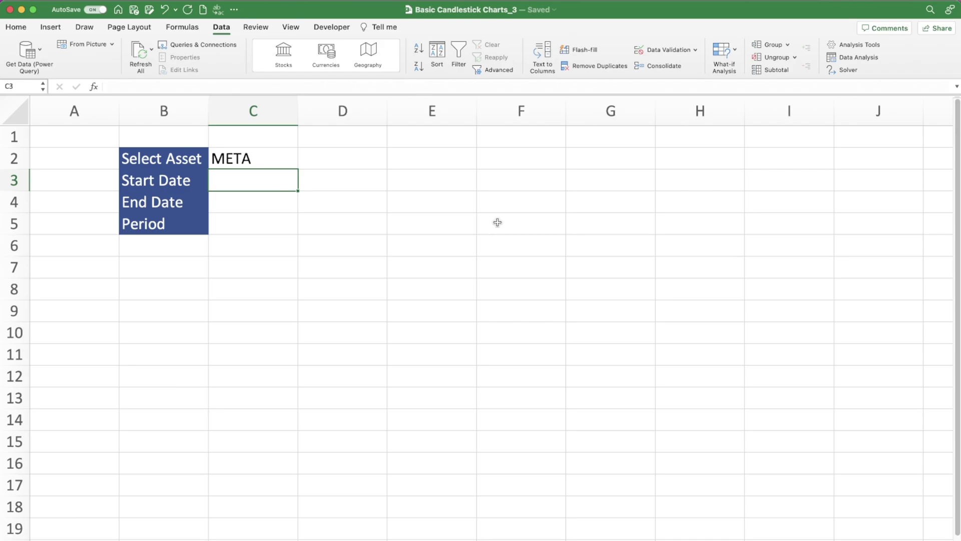
text(1/1/23)
key(Return)
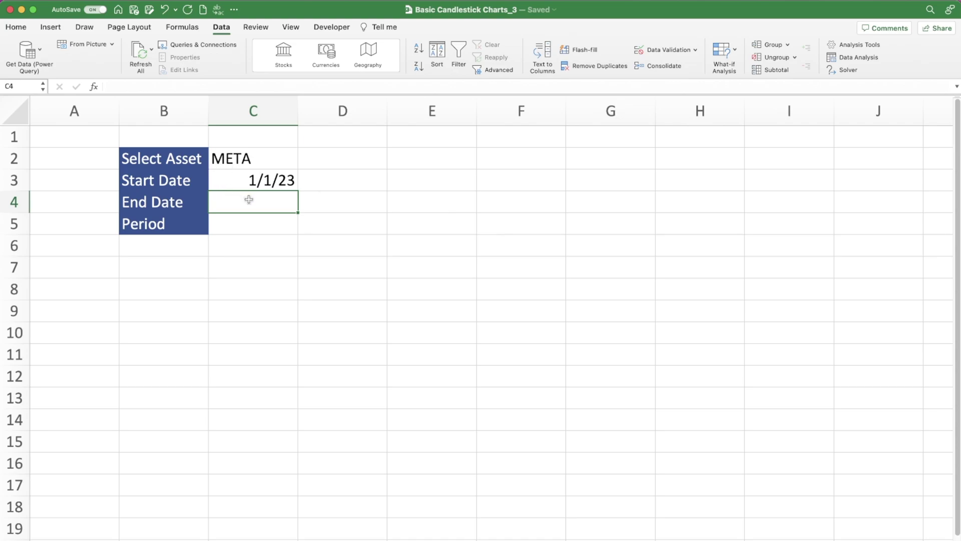
text(=today)
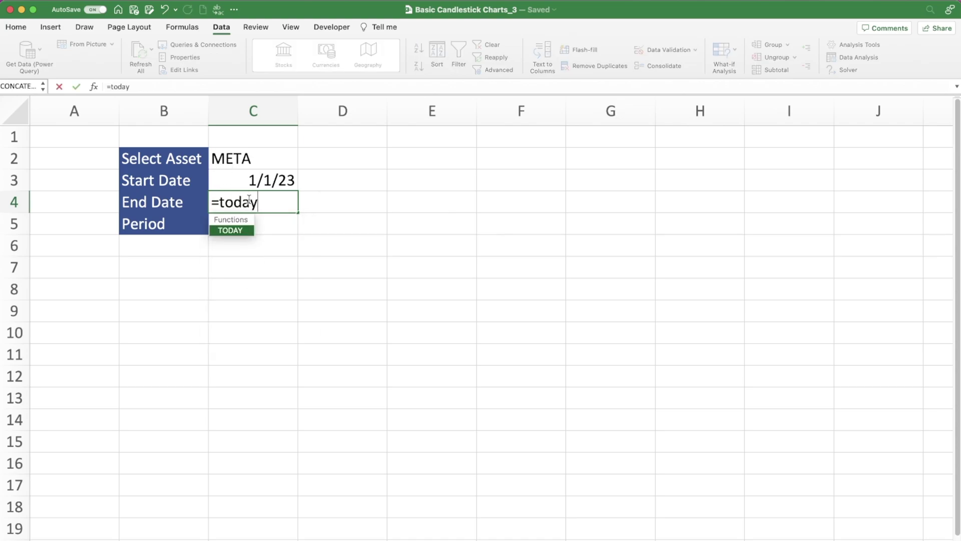
text(())
key(Return)
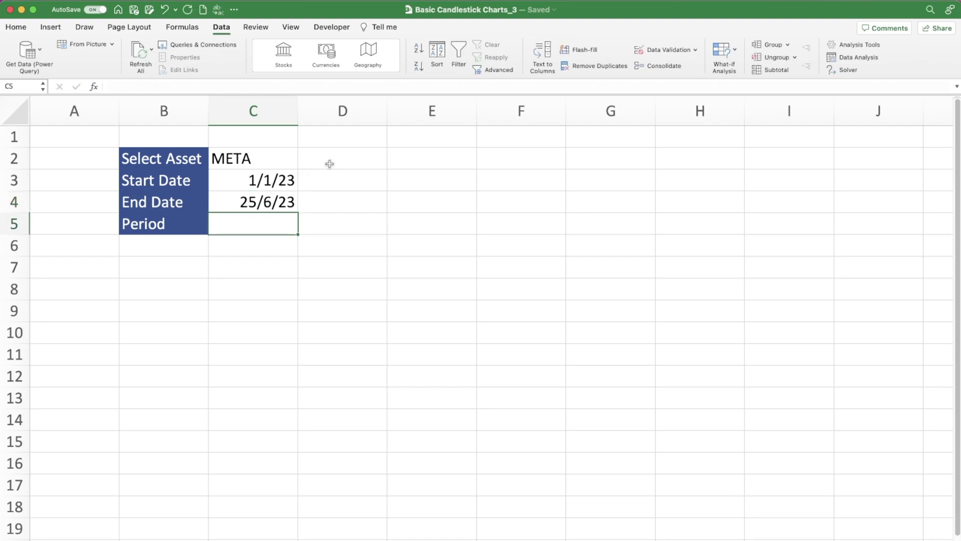
Step: Apply the custom number format d-mmm-yy to the dates in C3:C4
click(261, 188)
drag(261, 188, 264, 194)
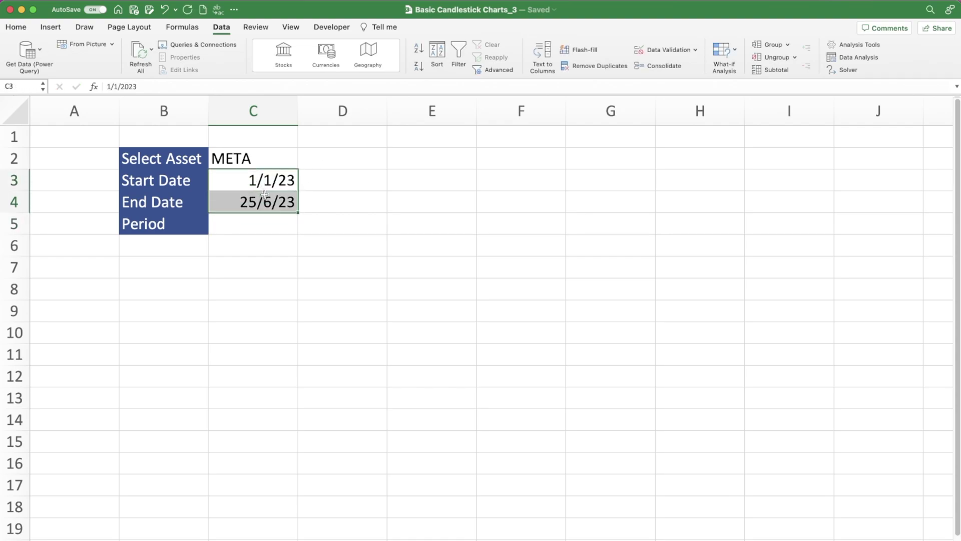
key(ctrl+1)
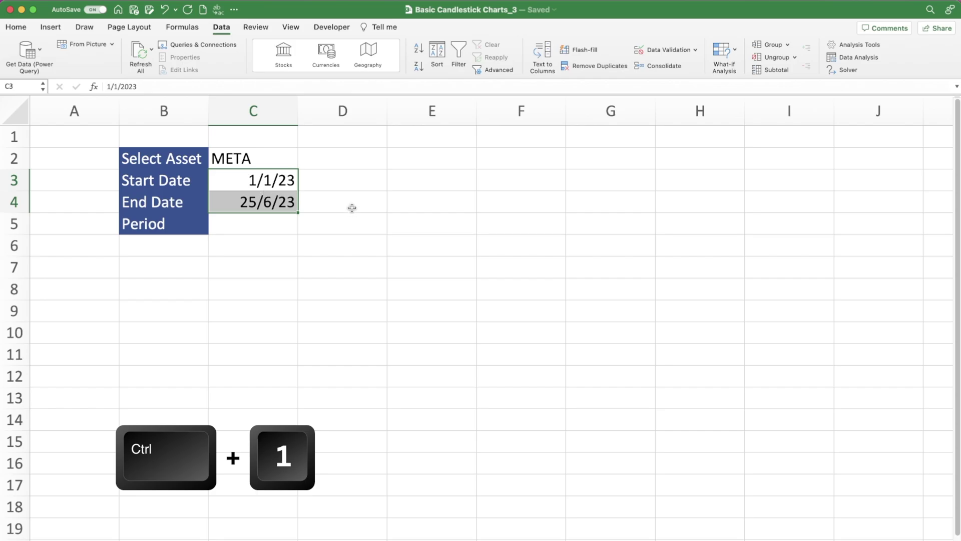
click(350, 240)
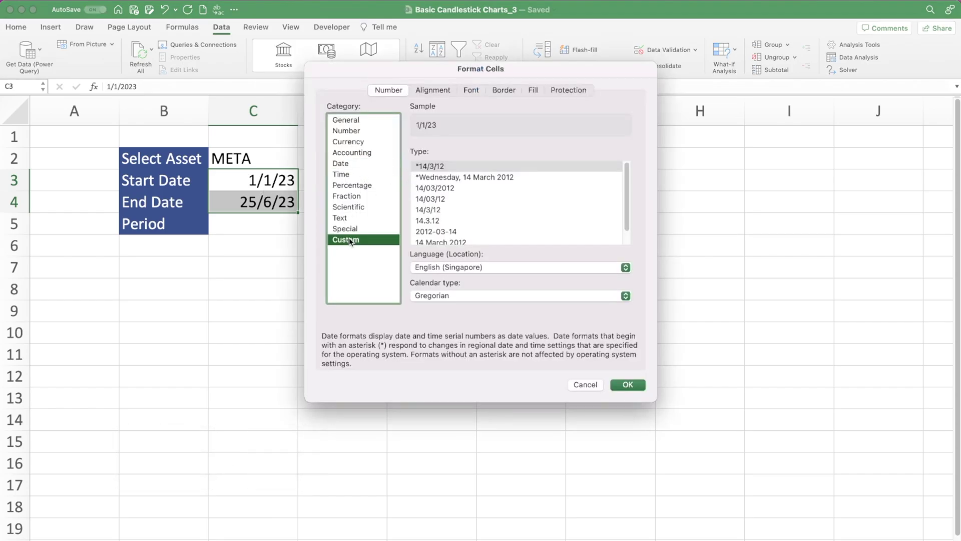
scroll(441, 250, down, 3)
click(434, 224)
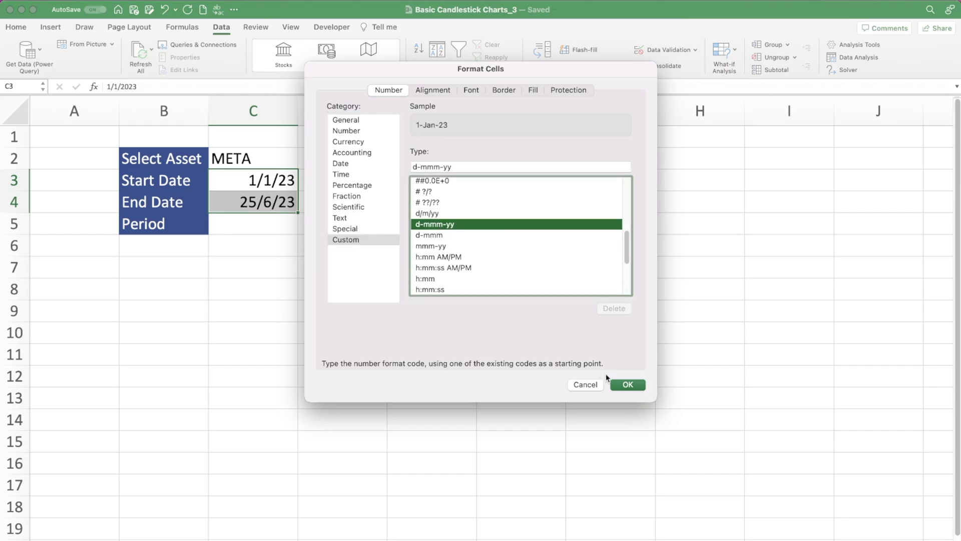
click(621, 384)
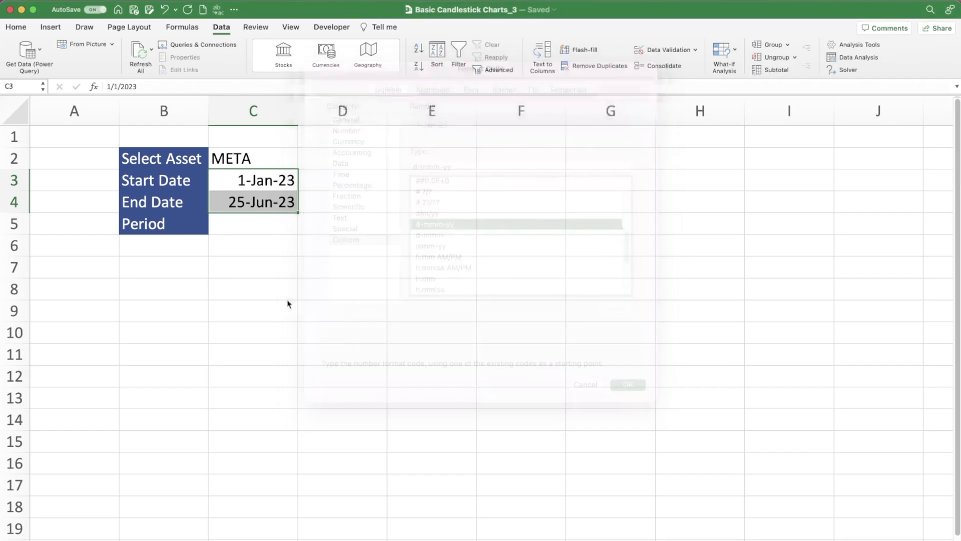
Step: Add a Period header in F3 of the Assets sheet and copy the Ticker header's formatting onto it
click(260, 230)
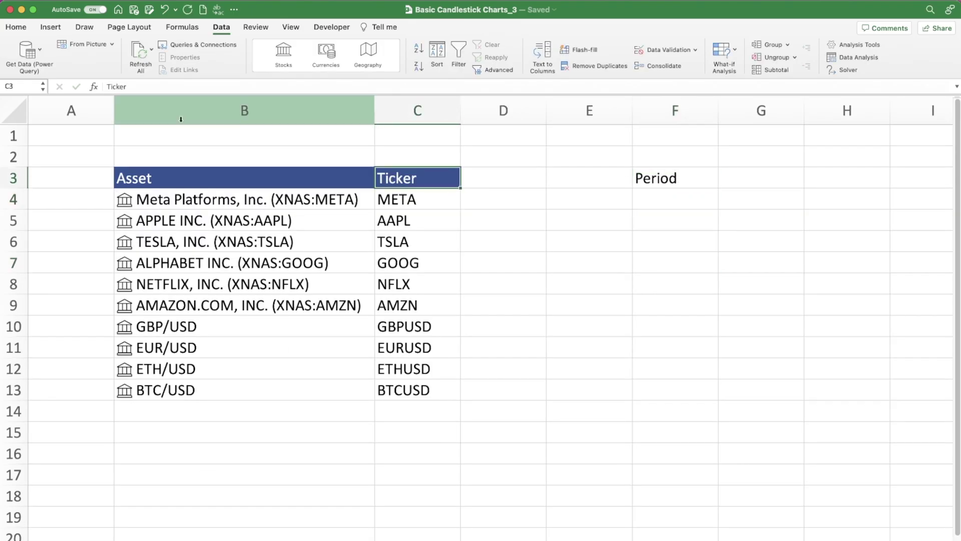
click(17, 26)
click(53, 70)
click(671, 178)
Step: List the period options Daily, Weekly and Monthly in F4:F6 and return to cell C5 of the search criteria sheet
click(666, 203)
text(Daily)
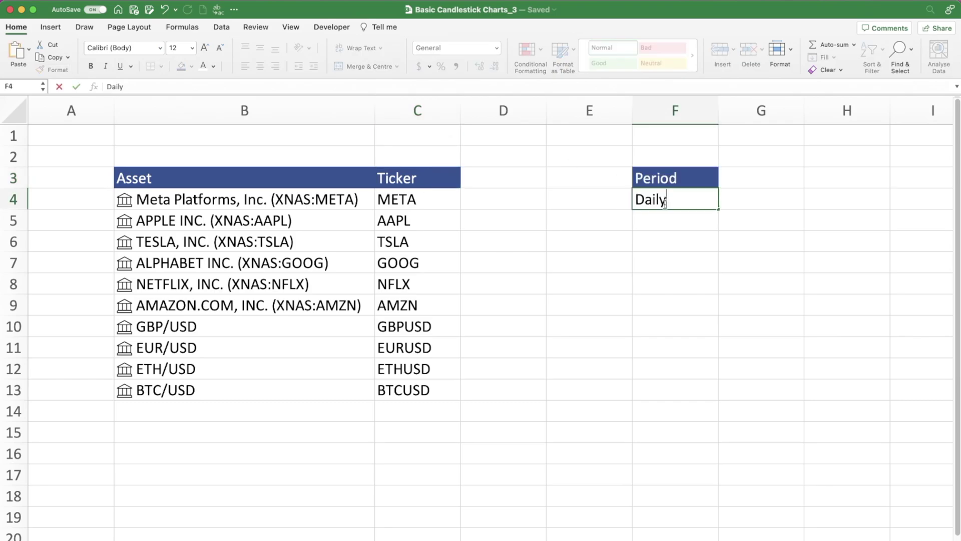
key(Return)
text(Weekly)
key(Return)
text(Monthly)
key(Return)
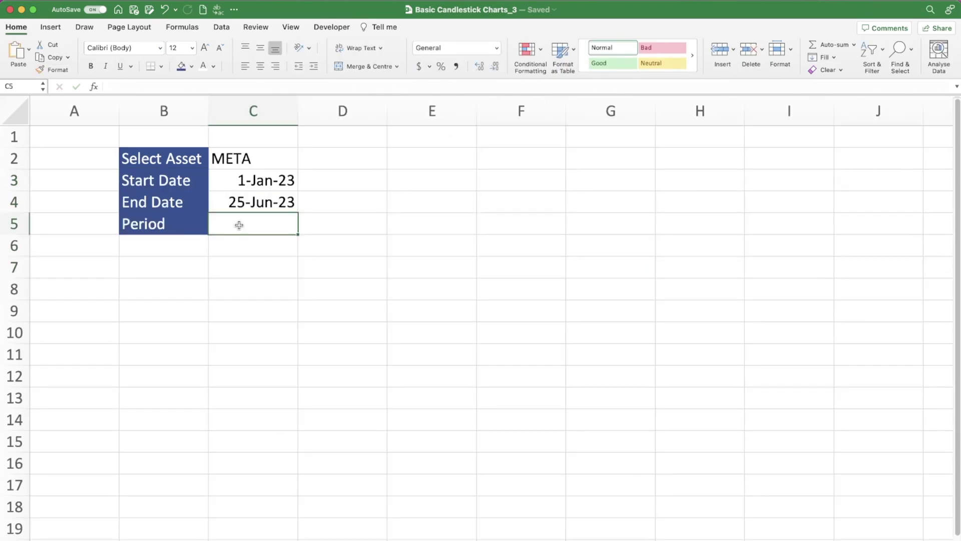
Step: Add list data validation to the Period cell C5 with the source =Assets!$F$4:$F$6
click(222, 27)
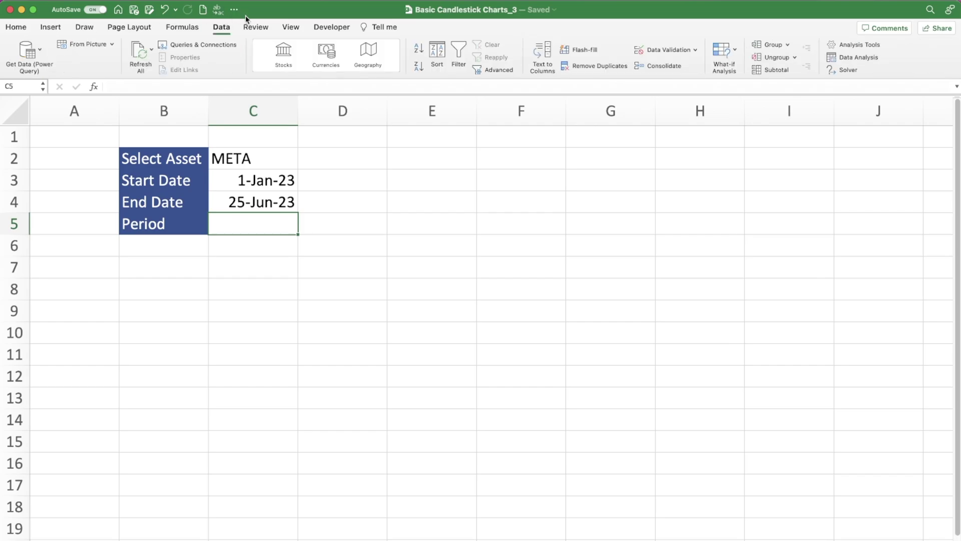
click(674, 52)
click(428, 168)
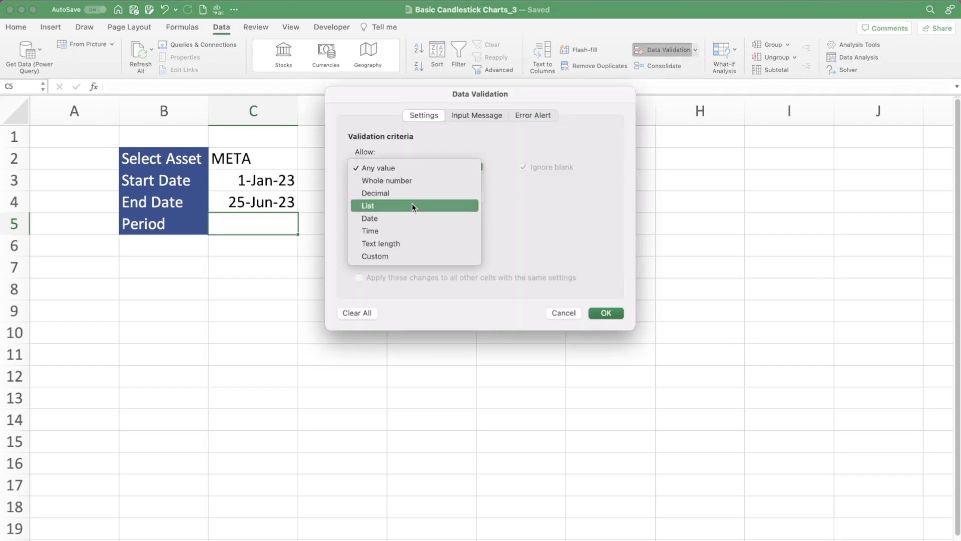
click(411, 204)
click(406, 225)
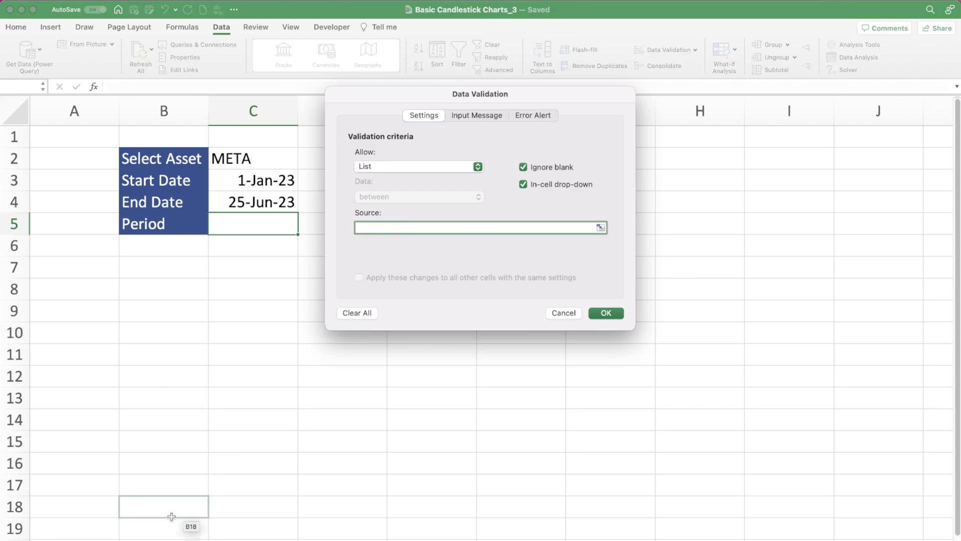
click(189, 525)
drag(490, 98, 222, 187)
drag(666, 200, 701, 242)
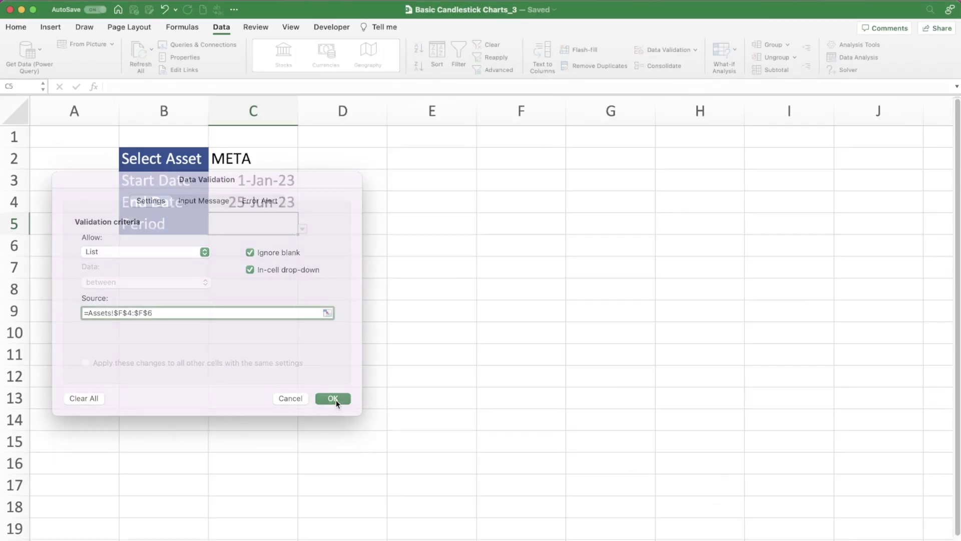
click(333, 398)
Step: Choose Weekly as the period in C5
click(302, 229)
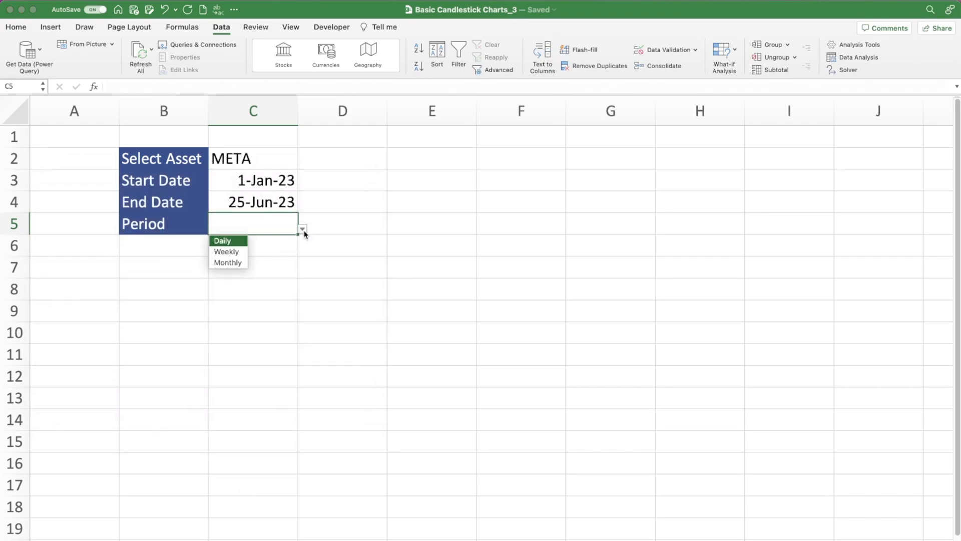
click(242, 249)
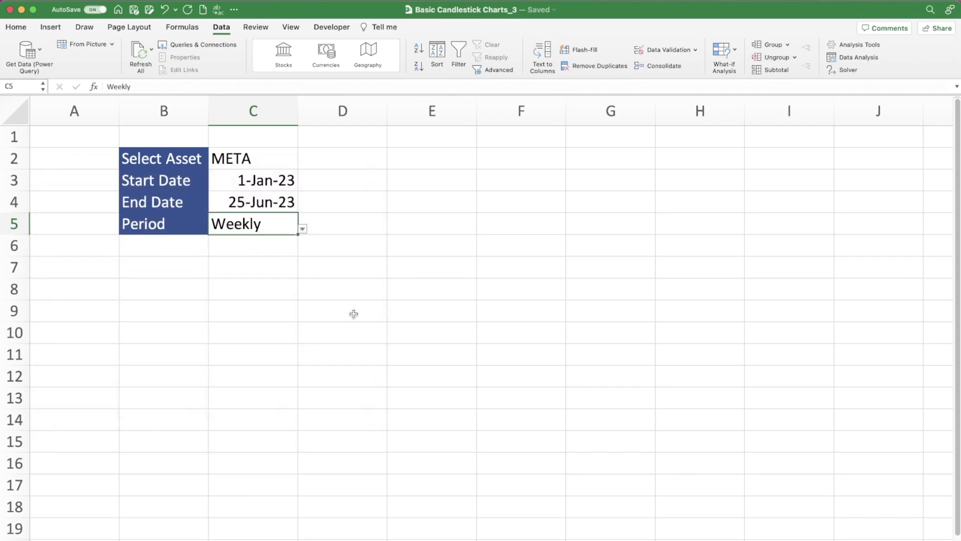
click(388, 311)
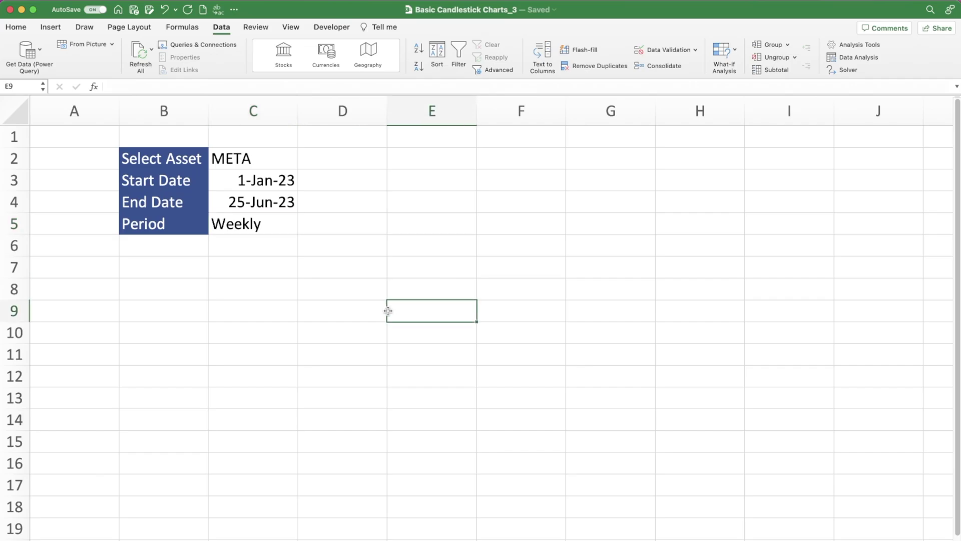
Step: Left-align the start and end dates in C3:C4
drag(253, 180, 252, 201)
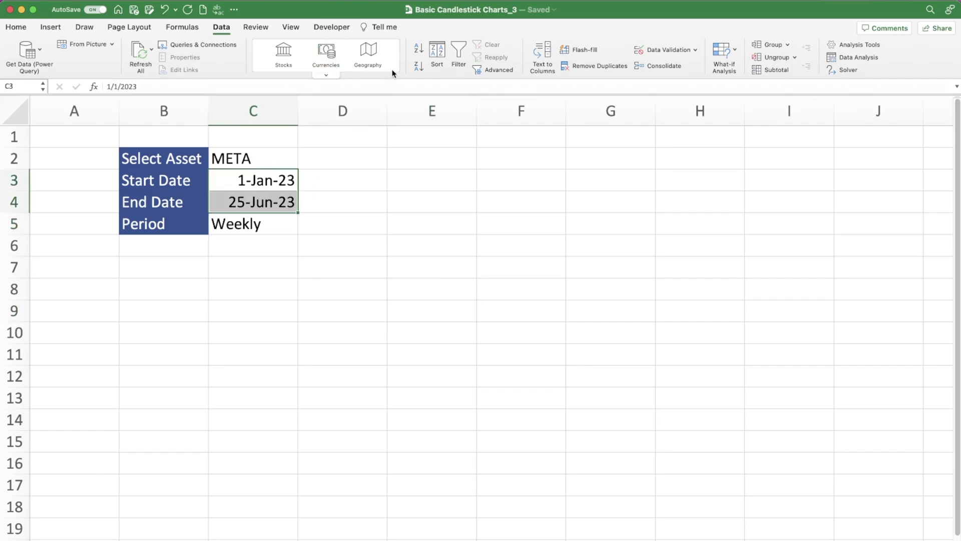
click(16, 27)
click(245, 66)
Step: Apply outside borders to each of the search criteria input cells C2 through C5
click(265, 160)
click(162, 66)
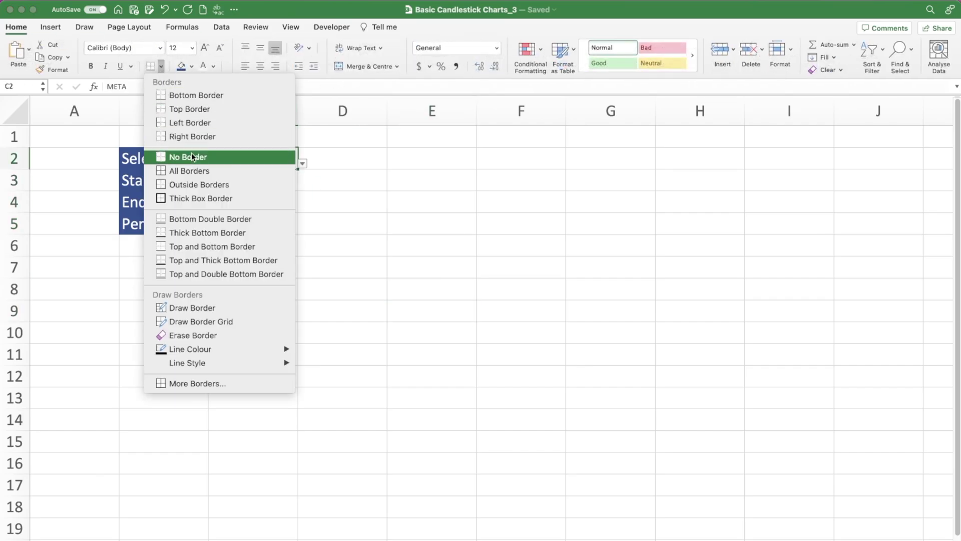
click(201, 182)
key(Return)
key(Return)
key(Return)
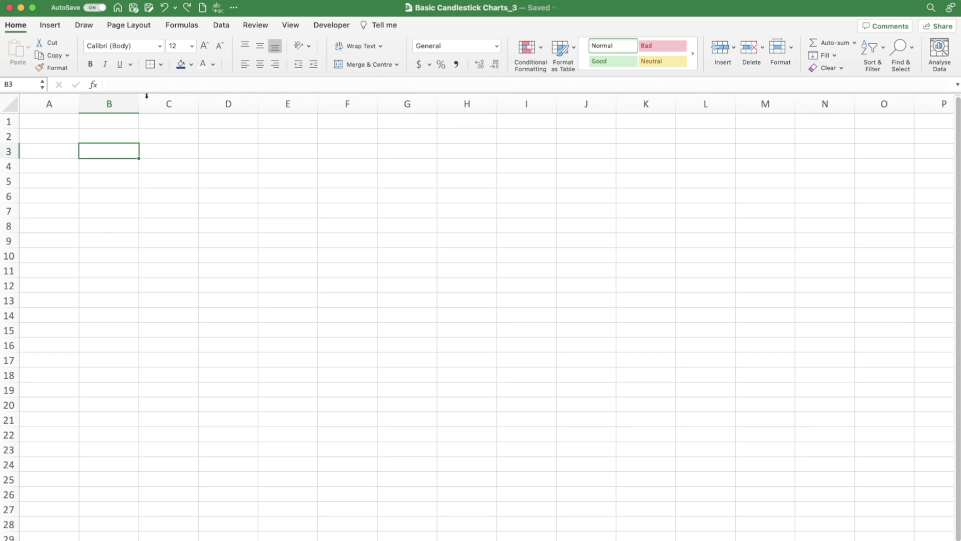
Step: Examine the STOCKHISTORY function's arguments and interval codes in the Formula Builder from B3, leaving without entering a formula
click(94, 85)
double_click(843, 151)
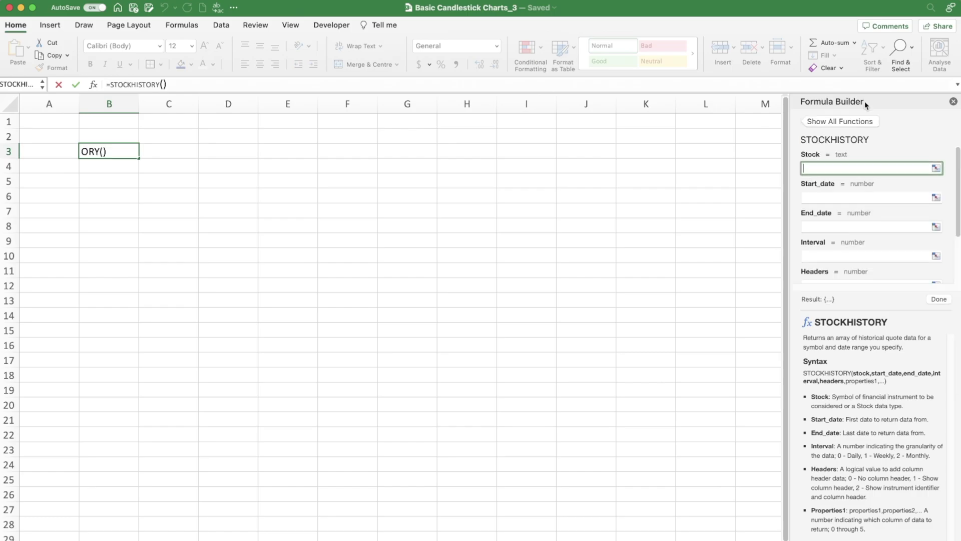
drag(871, 100, 400, 78)
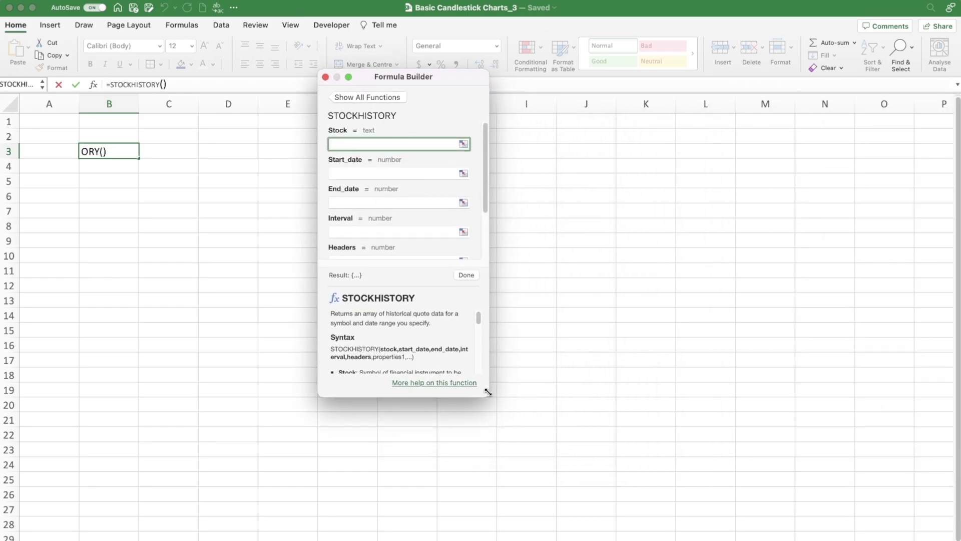
drag(488, 392, 561, 444)
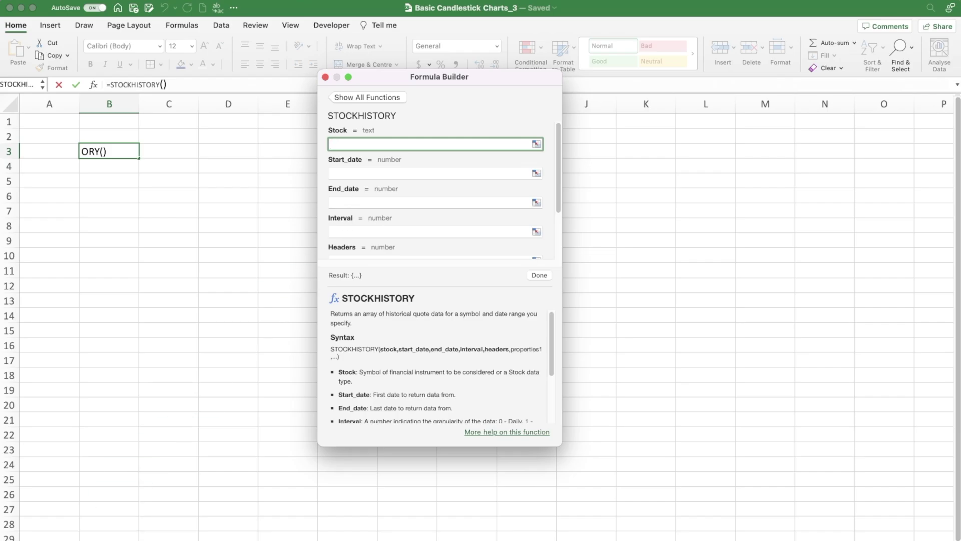
click(50, 538)
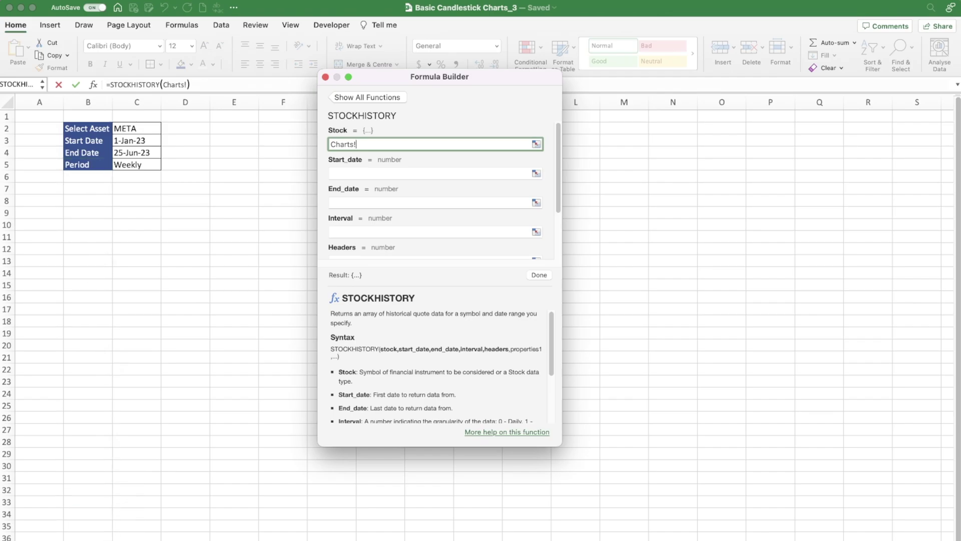
key(ctrl+Page_Down)
scroll(398, 226, down, 3)
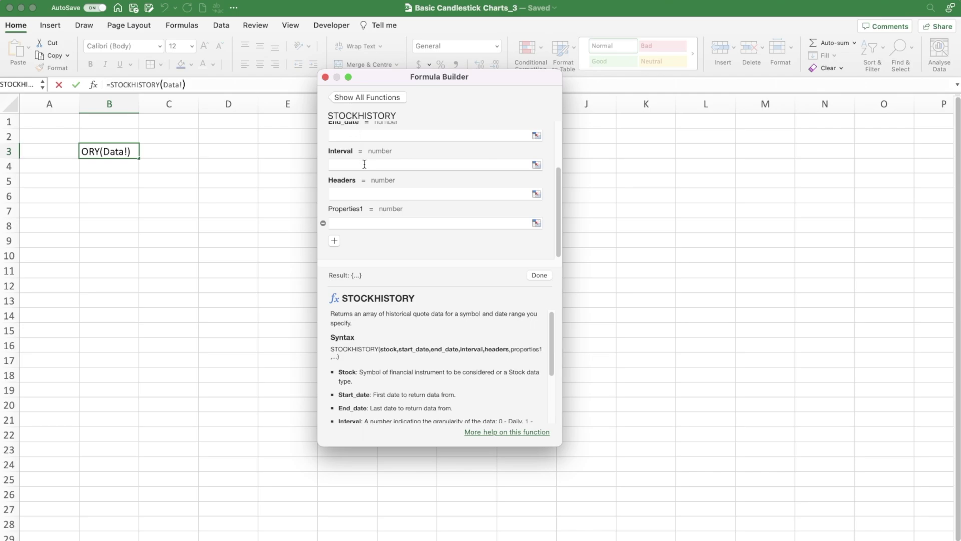
scroll(352, 191, up, 2)
click(359, 190)
scroll(371, 388, down, 5)
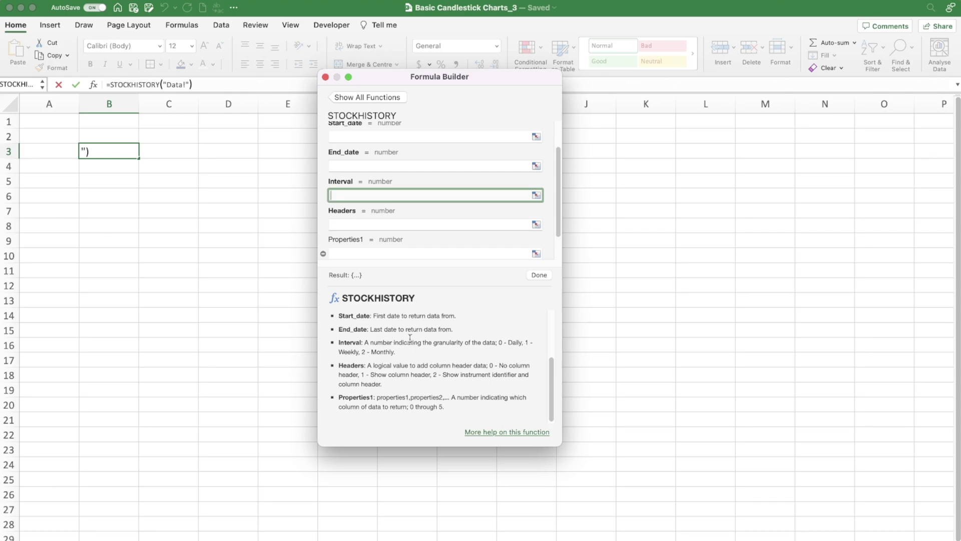
click(326, 78)
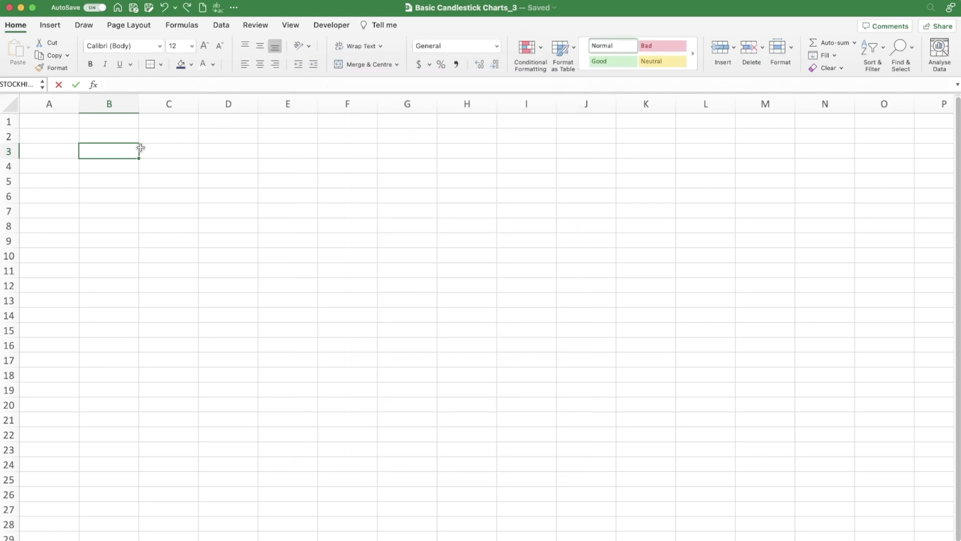
Step: Enter the header Data in B3 with a dark blue fill and white text, and the label Period in B4
text(Data)
key(Return)
click(115, 150)
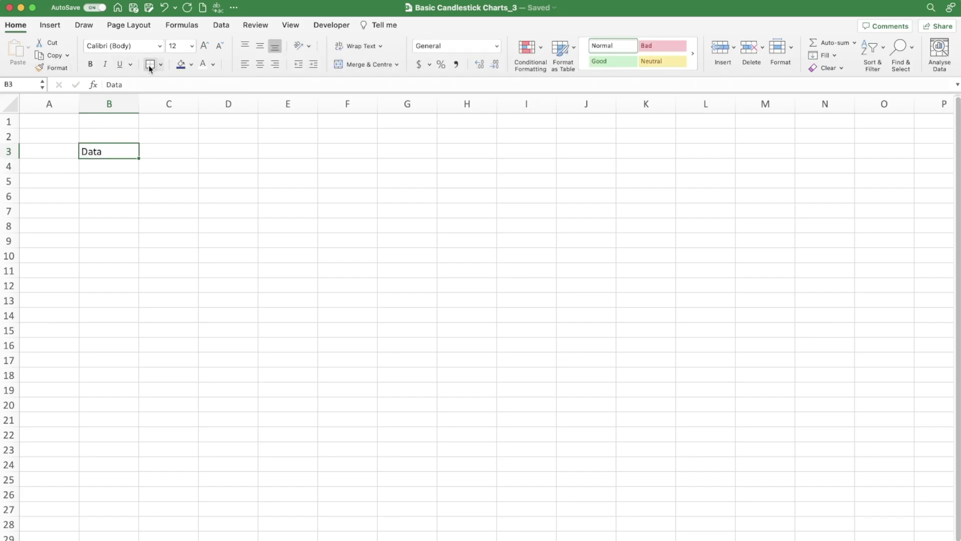
click(181, 64)
click(205, 66)
click(115, 161)
text(Period)
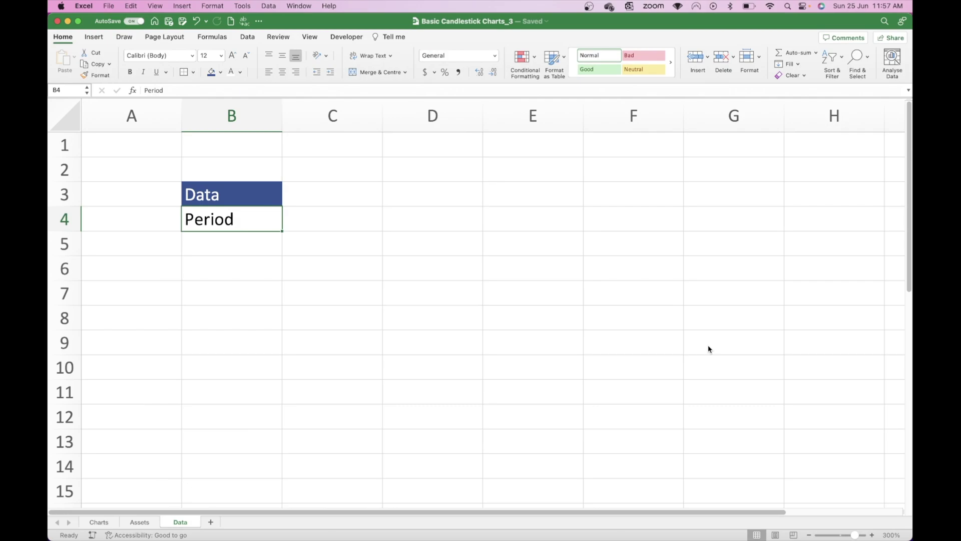
Step: Enter the formula =IF(Charts!C5="Daily",0,IF(Charts!C5="Weekly",1,2)) in C4 of the Data sheet
click(351, 221)
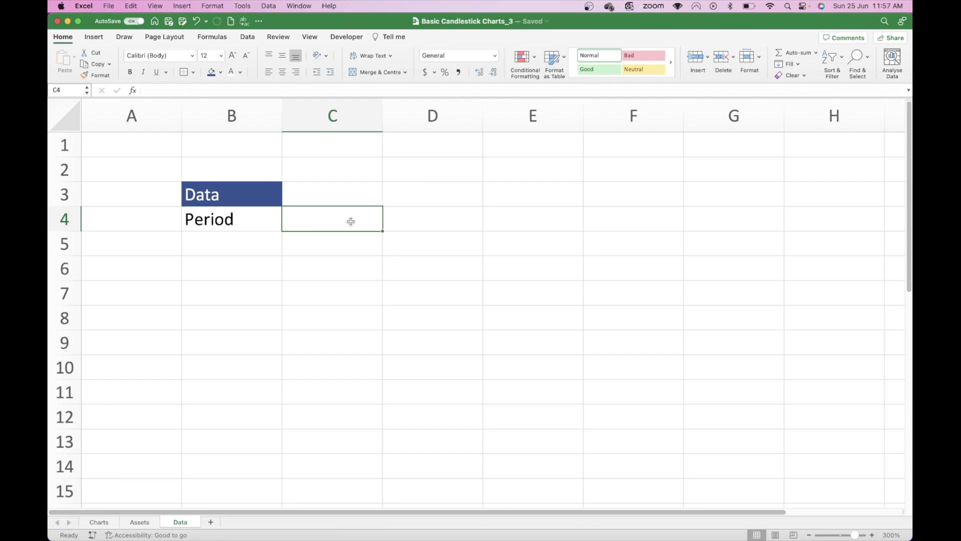
text(=if()
click(99, 522)
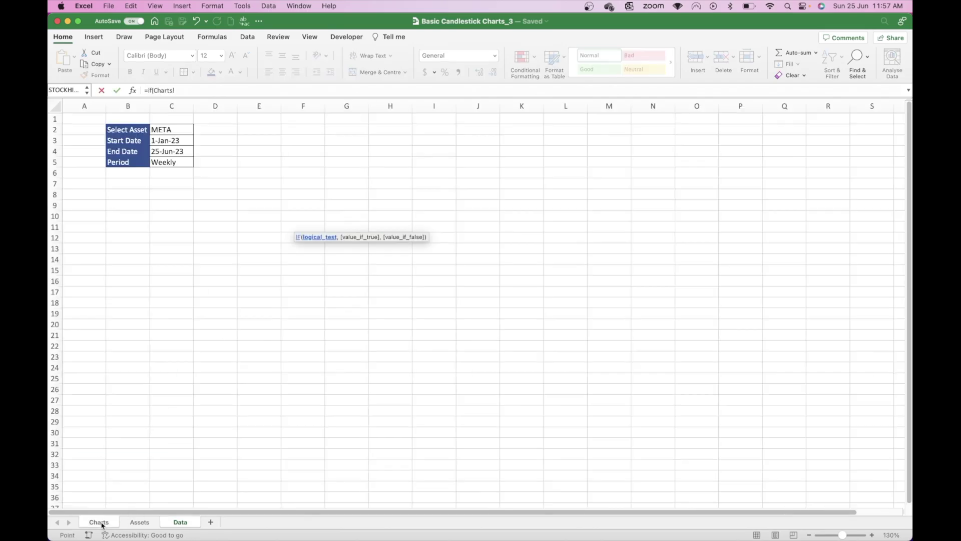
click(171, 162)
text(=)
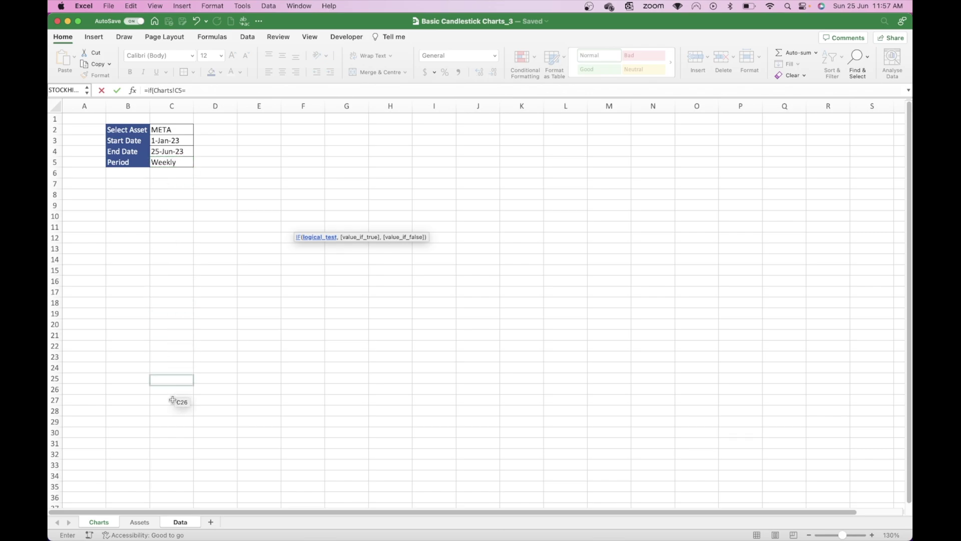
click(181, 522)
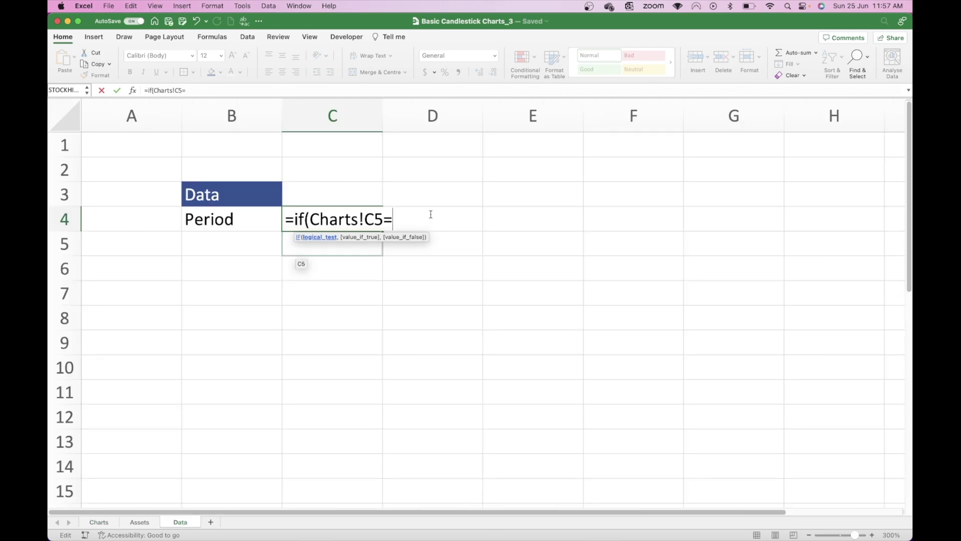
text("Dail)
text(y",0,)
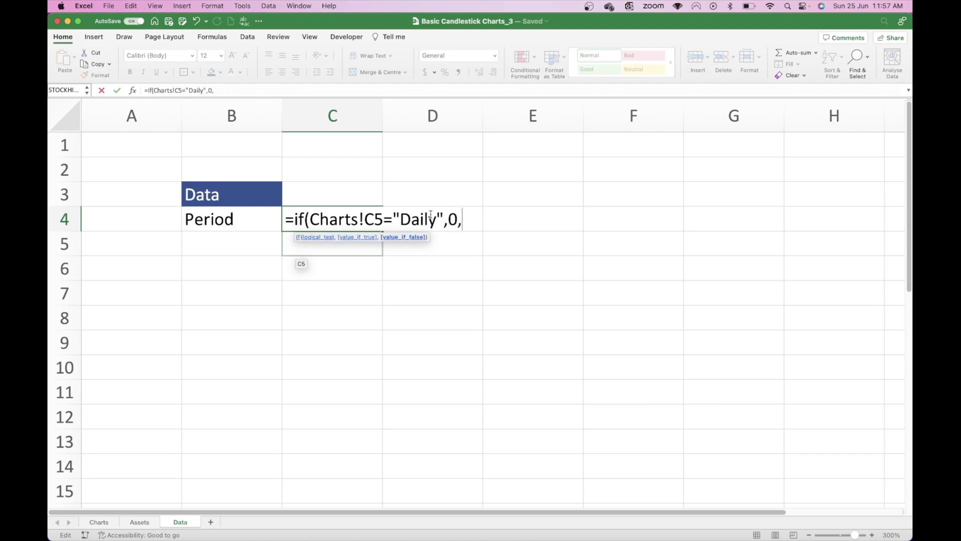
text(if()
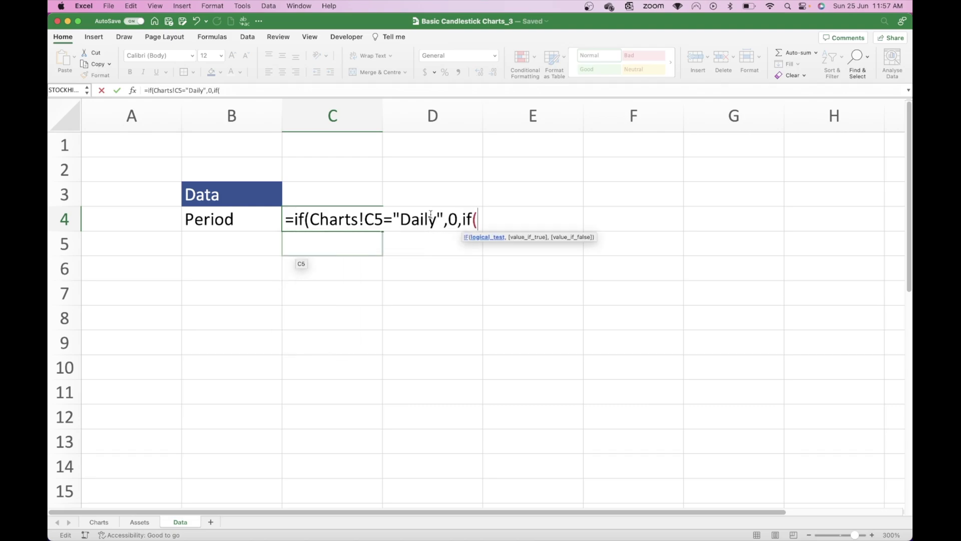
text(Charts)
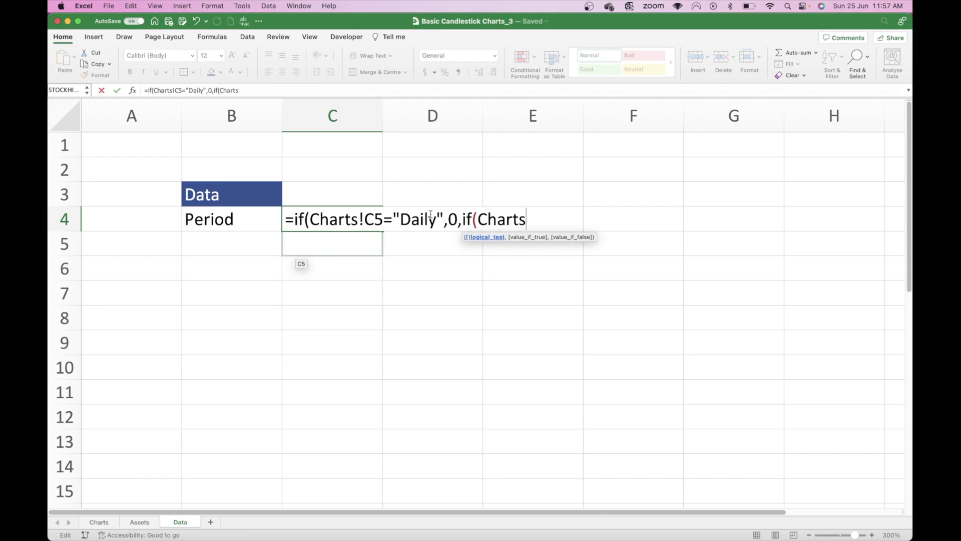
text(!C5)
text(="Weekly)
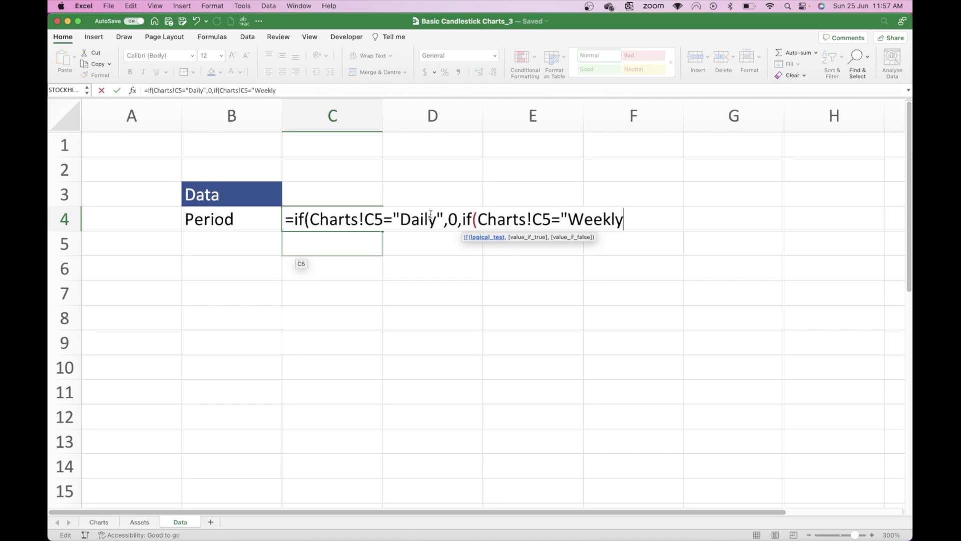
text(",1)
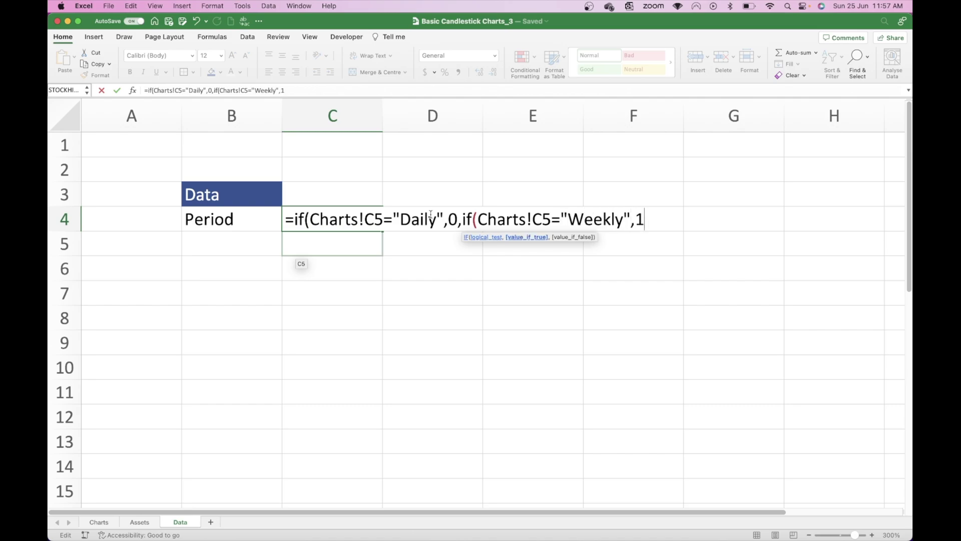
text(,2)))
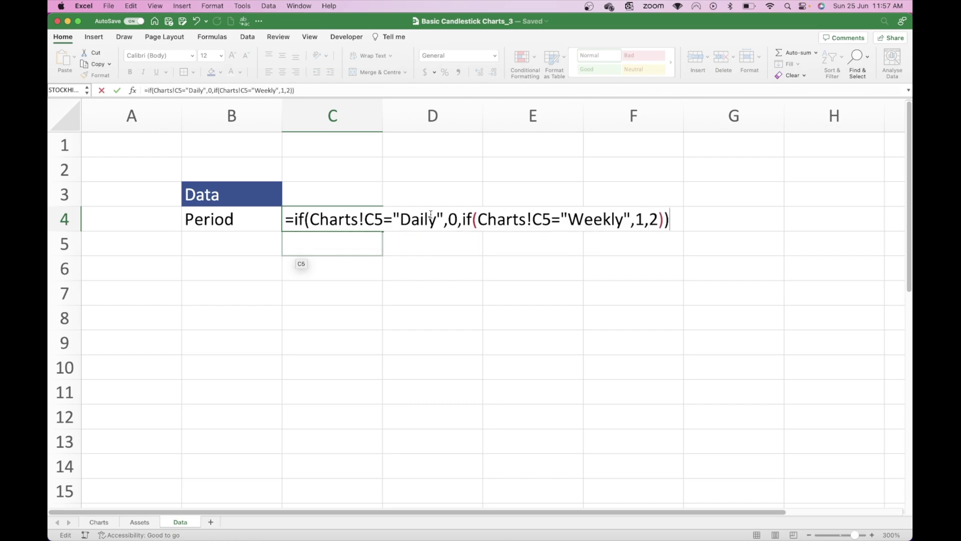
key(Return)
click(351, 214)
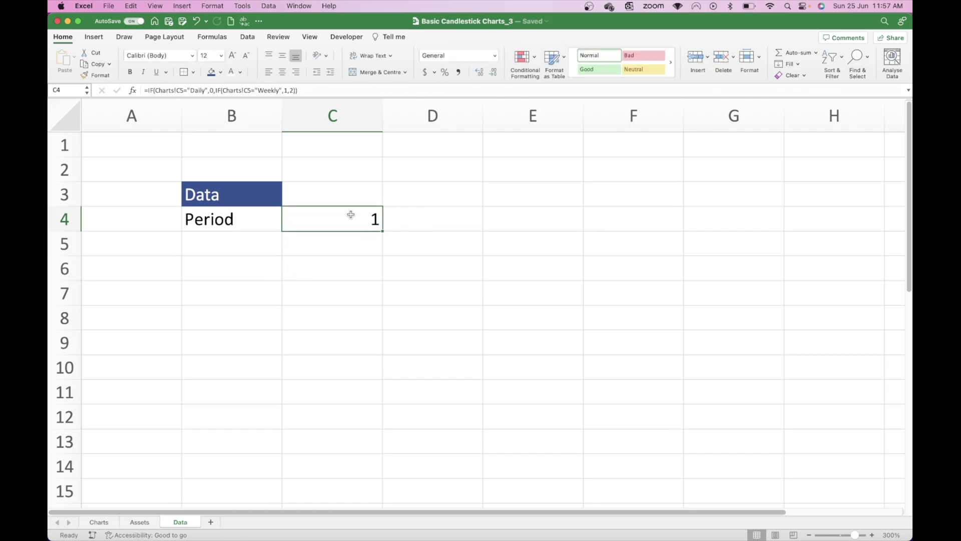
Step: Test the period code in C4 of the Data sheet by setting C5 of the Charts sheet to Daily and finally to Monthly
click(108, 523)
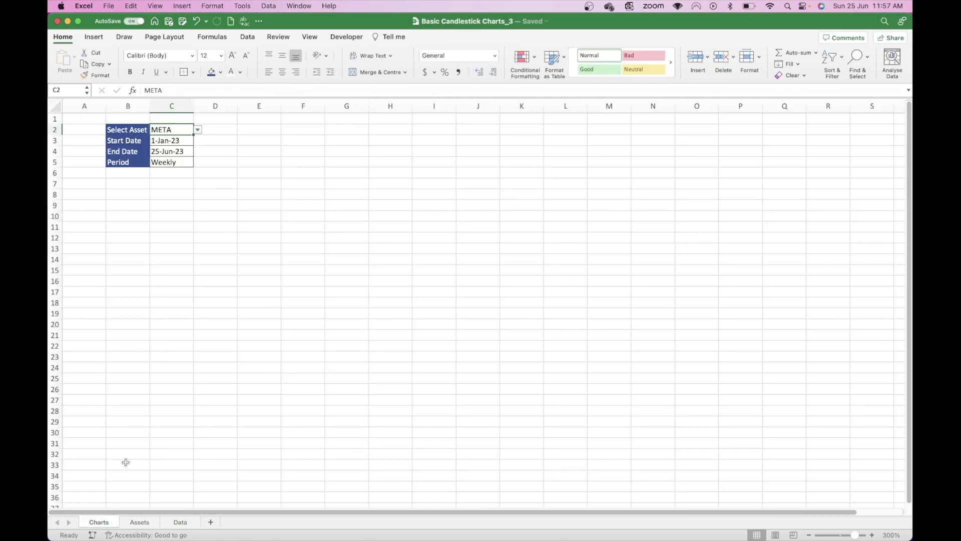
click(176, 163)
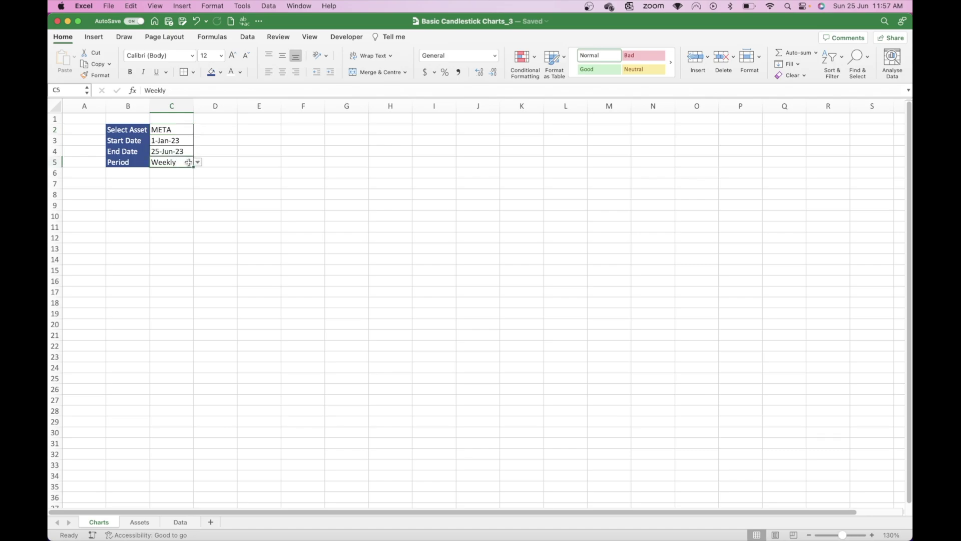
click(198, 162)
click(174, 170)
click(180, 523)
click(99, 522)
click(197, 167)
click(170, 196)
click(180, 522)
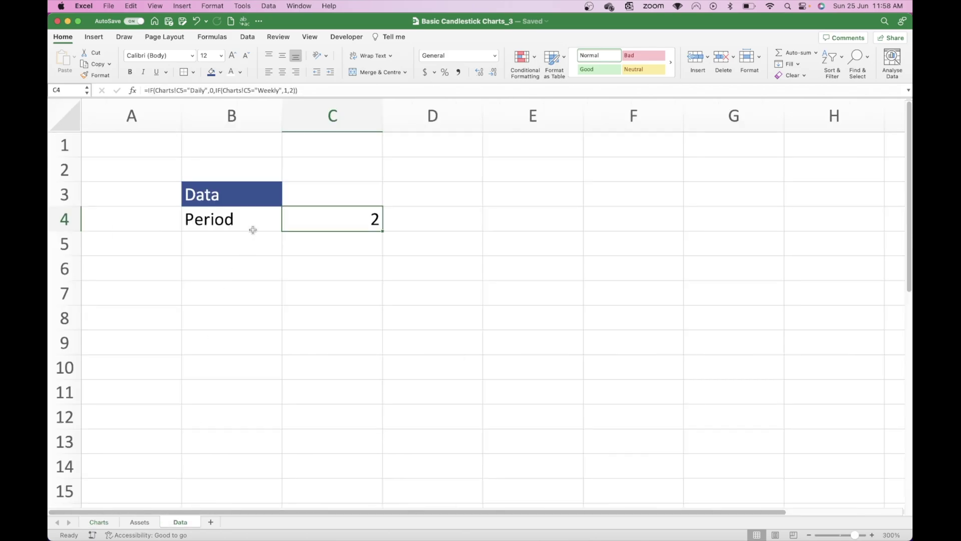
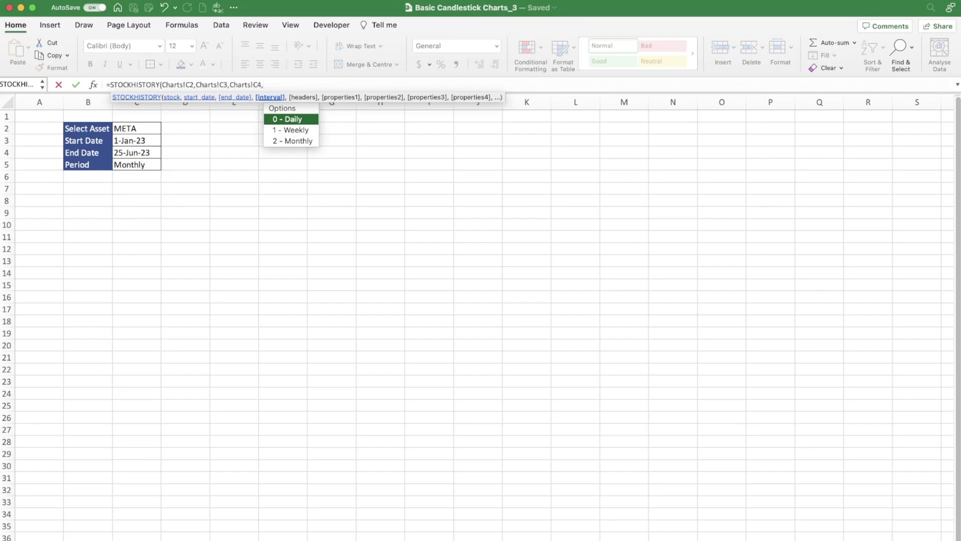
Step: Extend the STOCKHISTORY formula in B8 of the Data sheet with Data!C4 as the interval and 1 - Show header
click(114, 539)
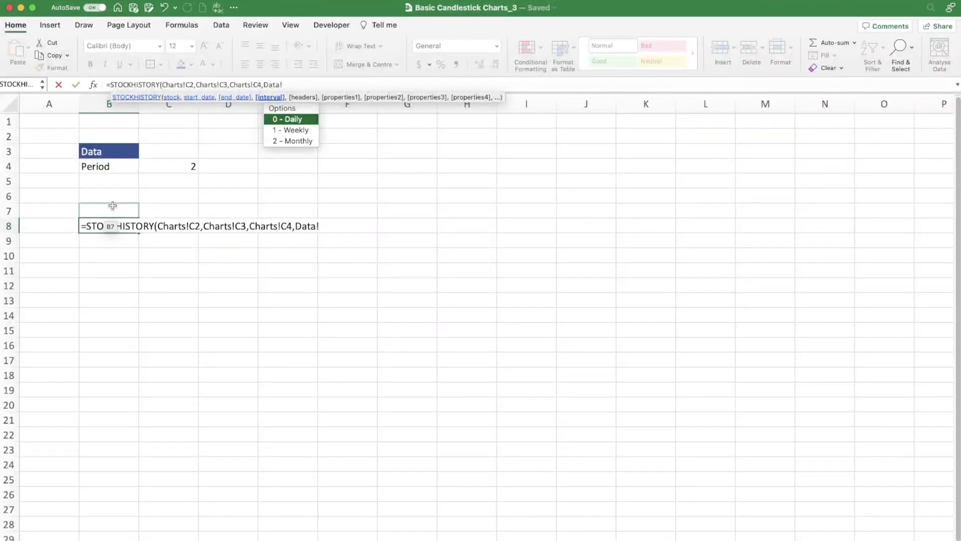
click(172, 170)
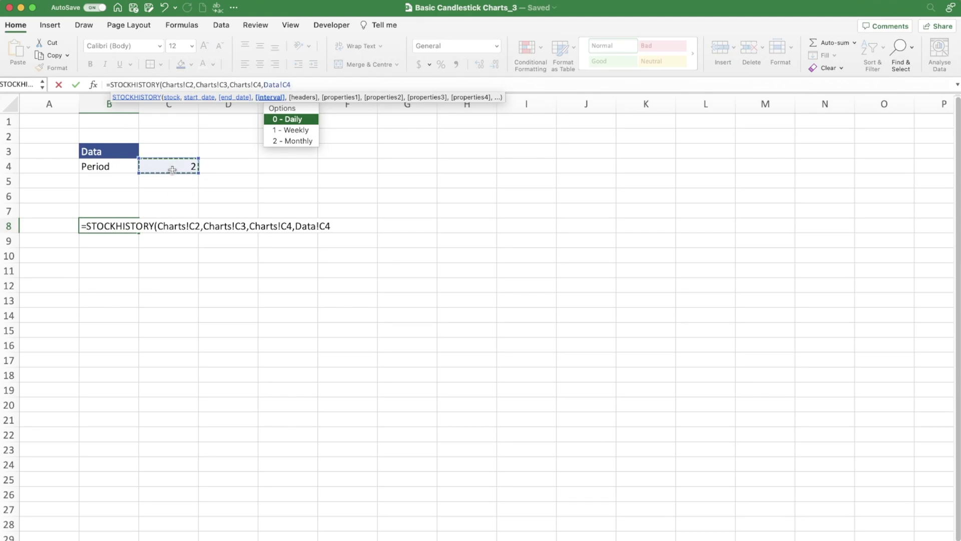
text(,)
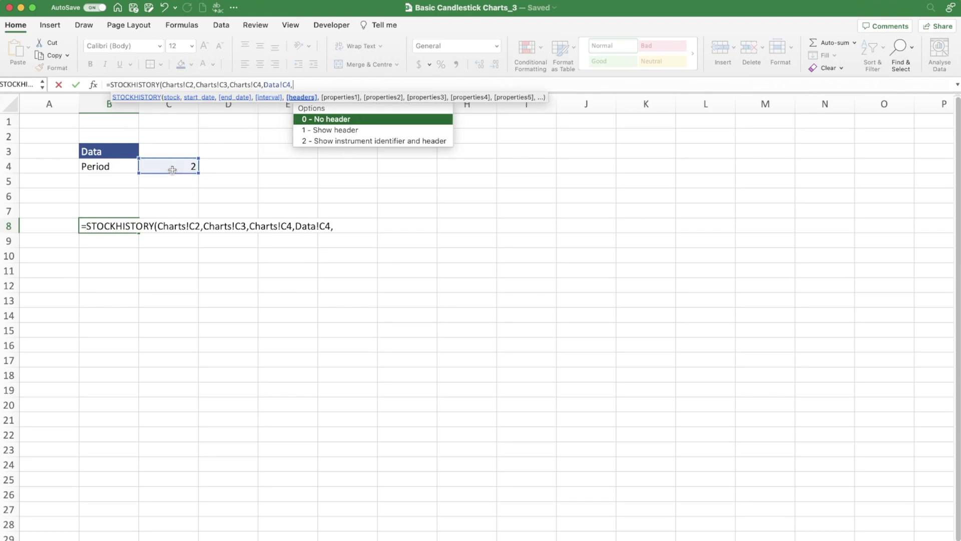
double_click(320, 134)
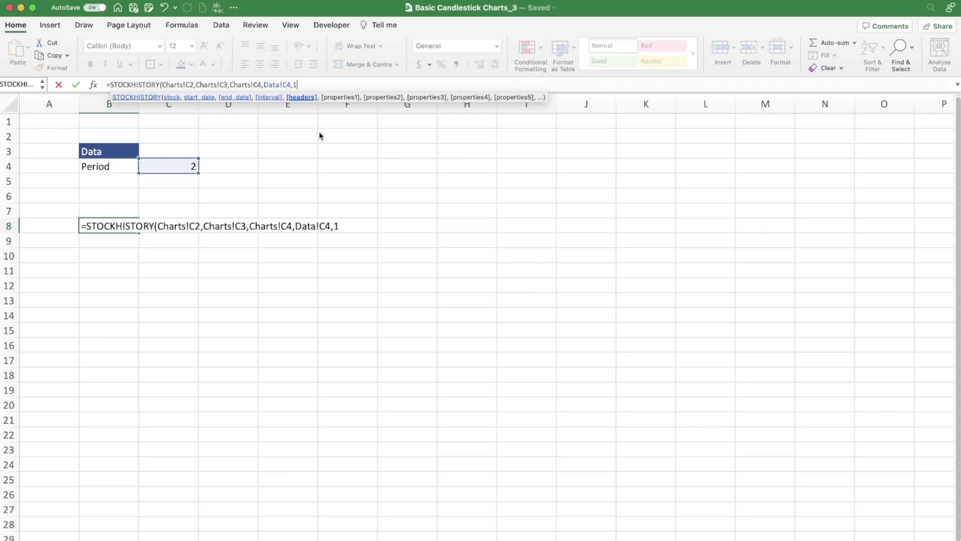
text(,)
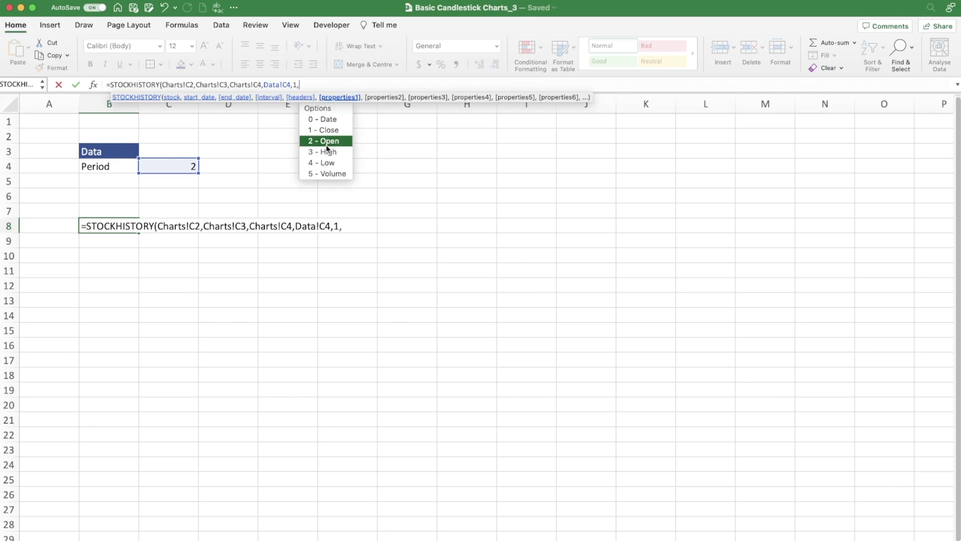
Step: Complete the STOCKHISTORY formula in B8 with the properties Date, Open, High, Low and Close, as codes 0,2,3,4,1
double_click(335, 123)
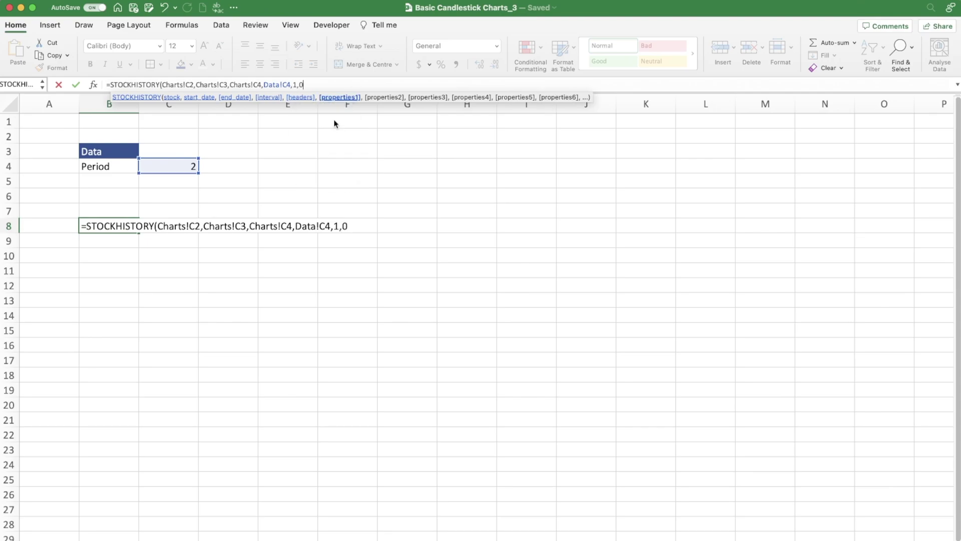
text(,)
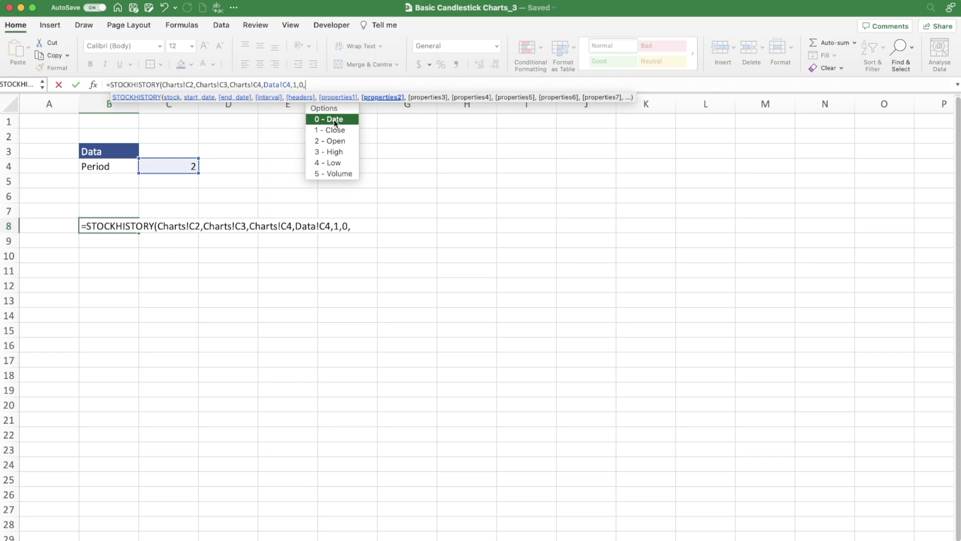
double_click(334, 141)
text(,)
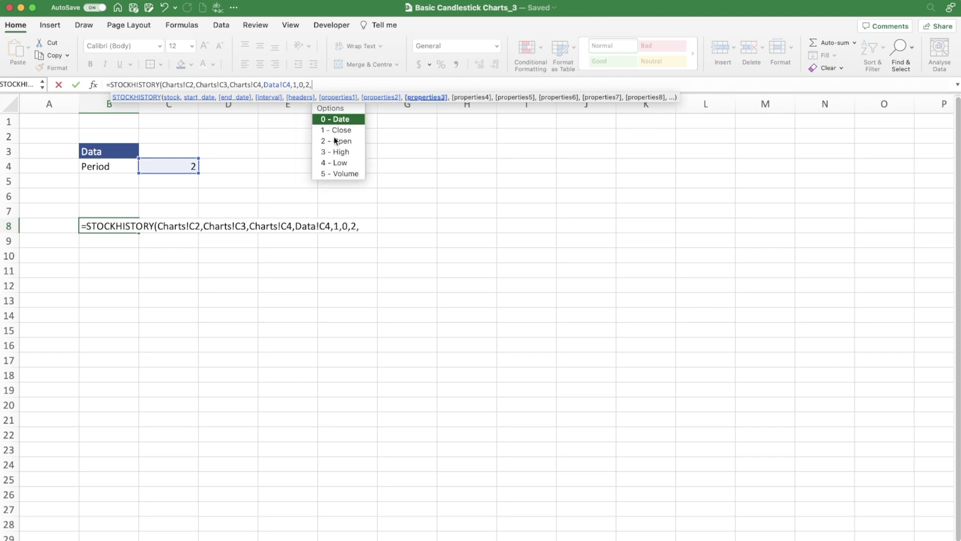
double_click(338, 151)
text(,)
double_click(342, 162)
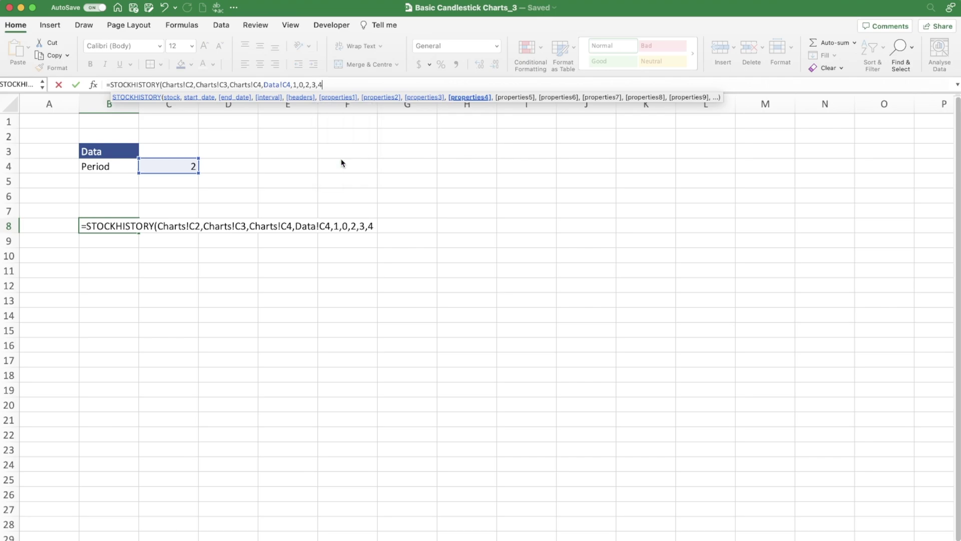
text(,)
double_click(353, 130)
text())
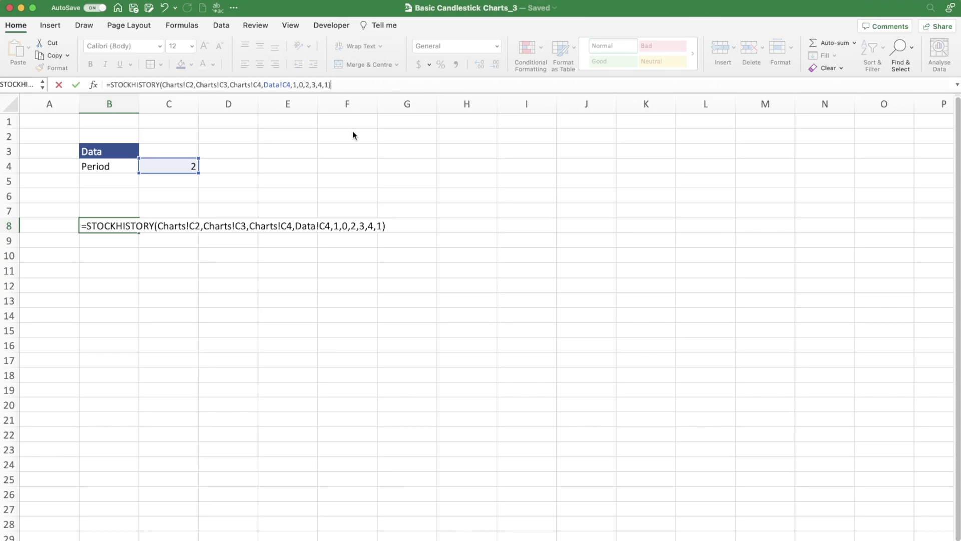
key(Return)
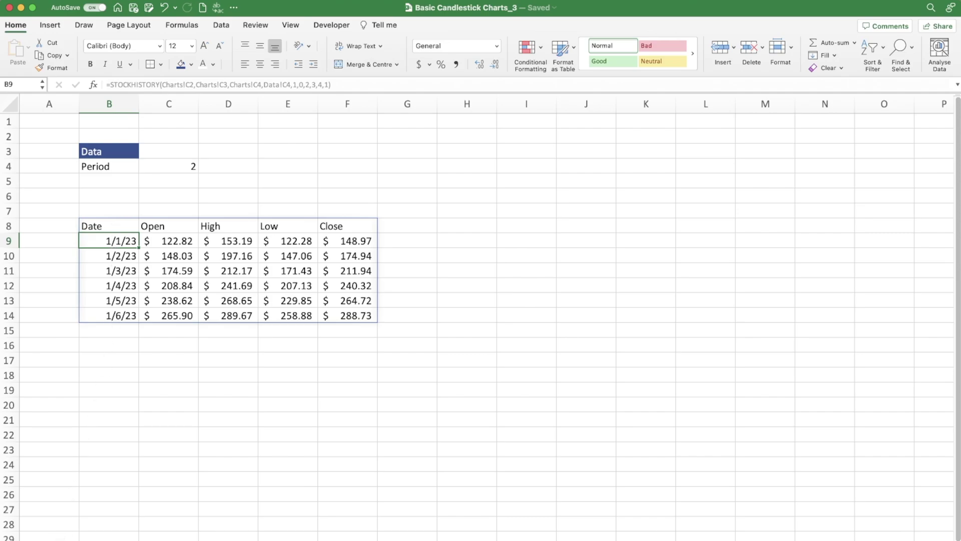
Step: Test the price table on the Data sheet by setting the Period in C5 of the Charts sheet to Daily
click(60, 521)
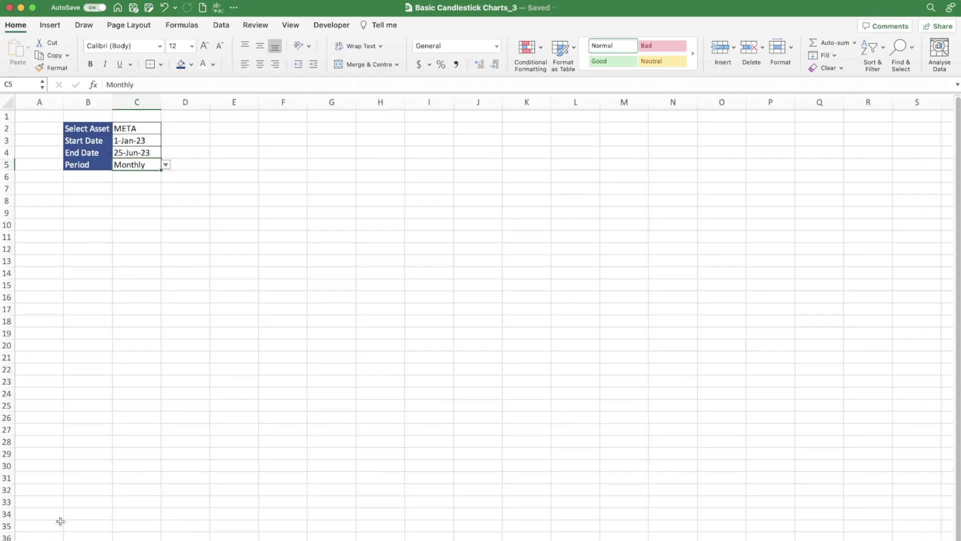
click(166, 165)
click(146, 179)
key(ctrl+Page_Down)
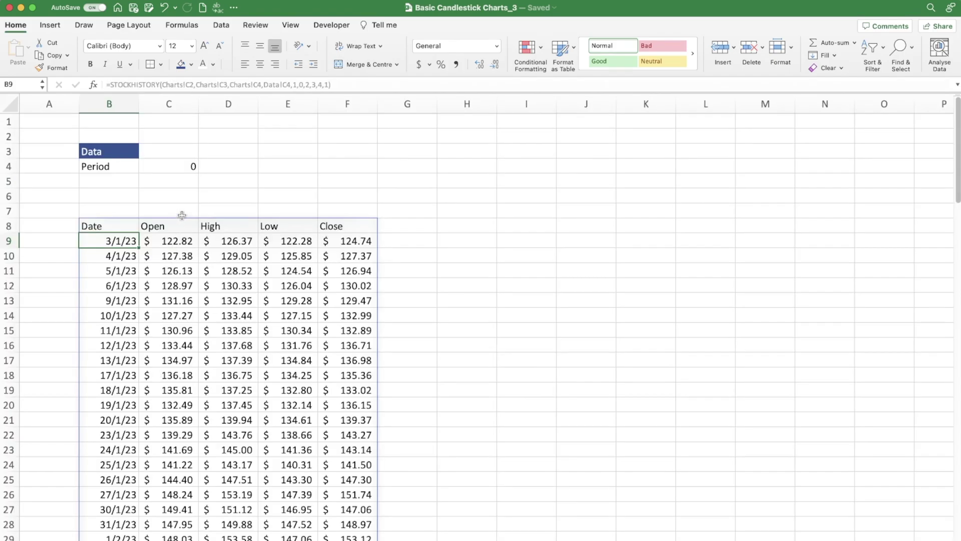
scroll(180, 279, down, 3)
Step: Set the Period in C5 of the Charts sheet to Weekly and check the price table on the Data sheet
key(ctrl+Page_Up)
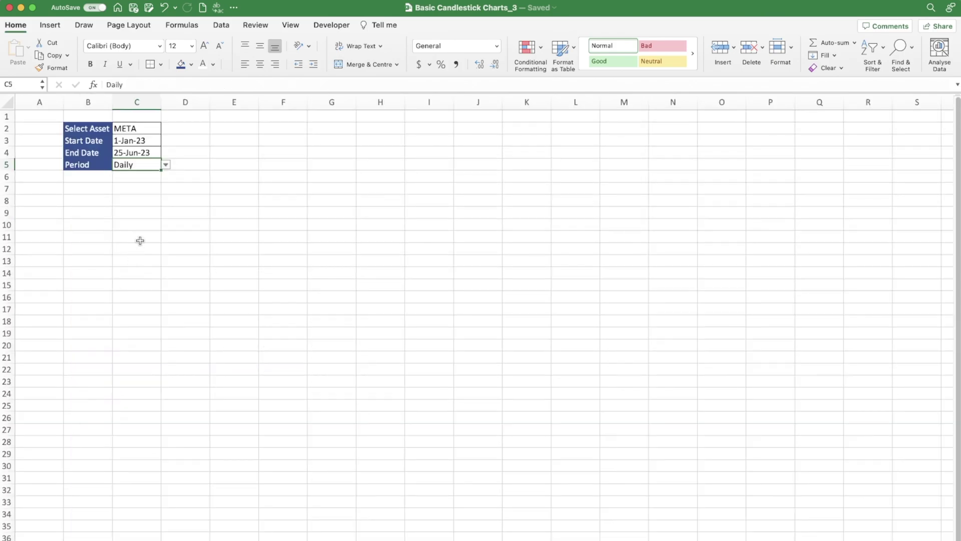
click(166, 165)
click(146, 188)
key(ctrl+Page_Down)
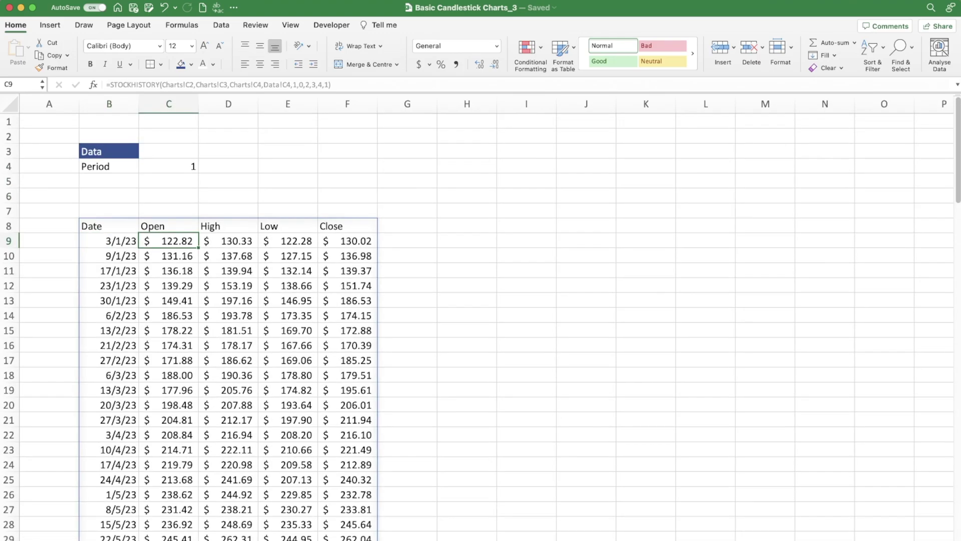
Step: Set the selected asset in C2 of the Charts sheet to AAPL and check the Data sheet's price table
key(ctrl+Page_Up)
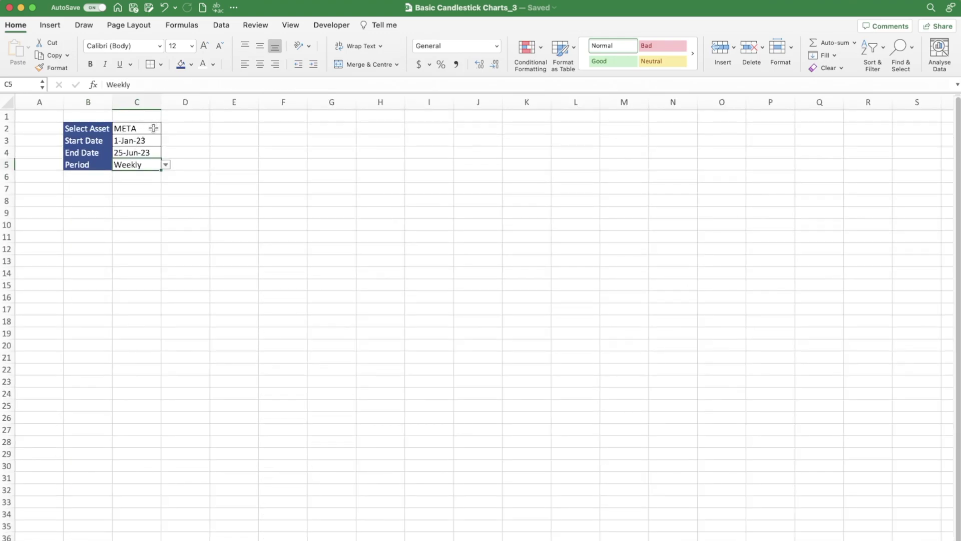
click(153, 128)
click(165, 128)
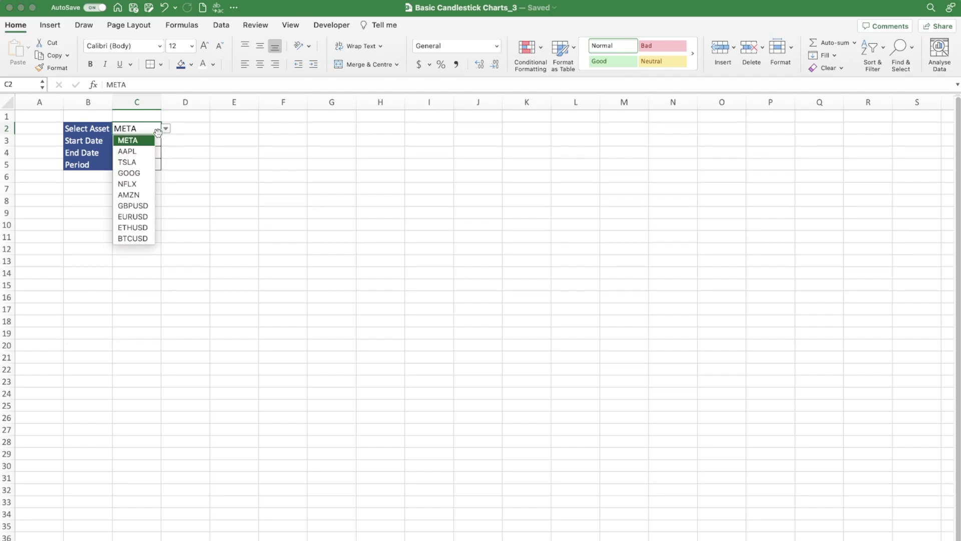
click(144, 152)
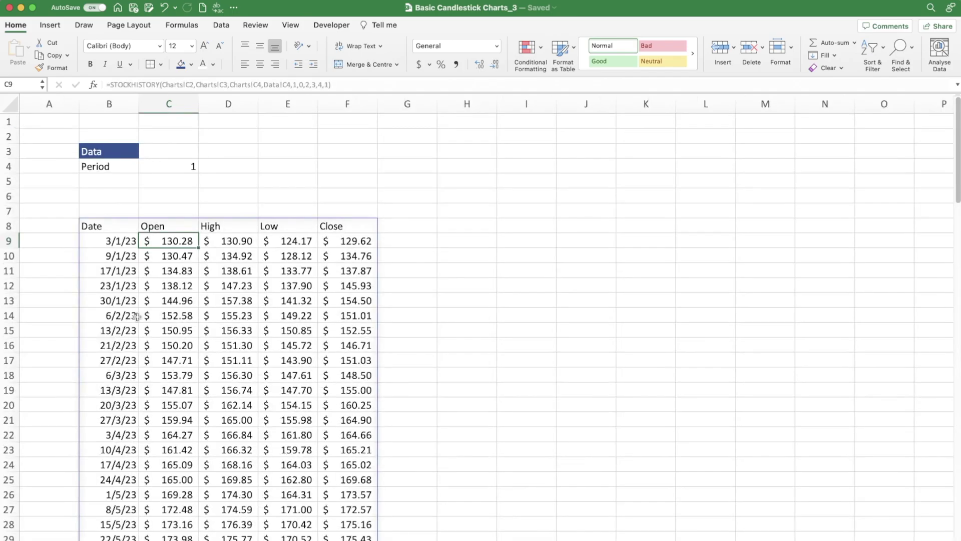
Step: Begin a second STOCKHISTORY formula in H8 of the Data sheet, using Charts!C2, Charts!C3 and Charts!C4 as stock, start date and end date
click(470, 232)
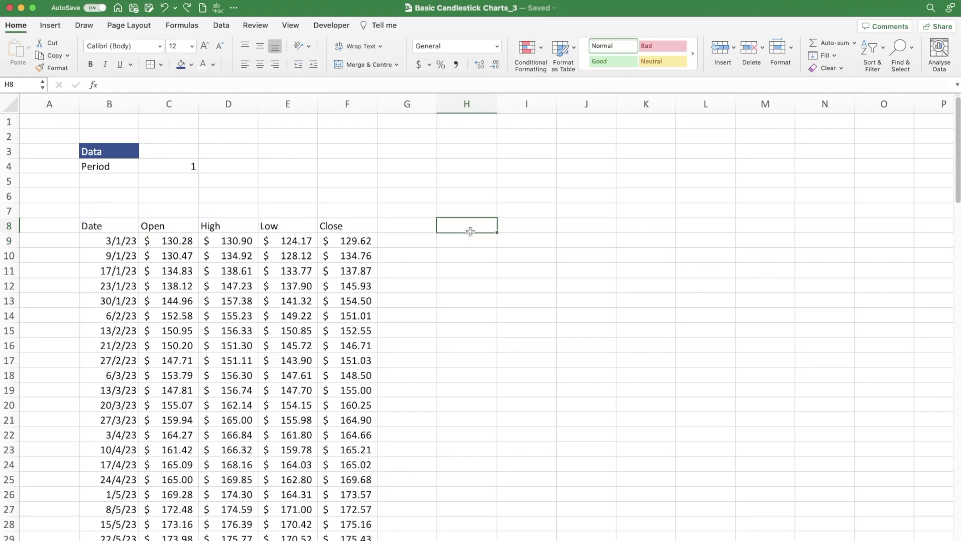
text(=stock)
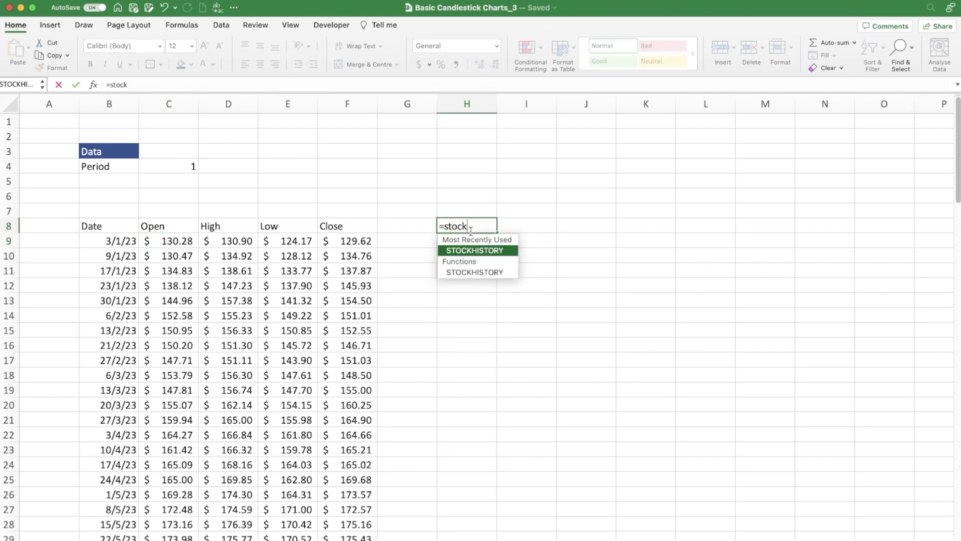
double_click(484, 250)
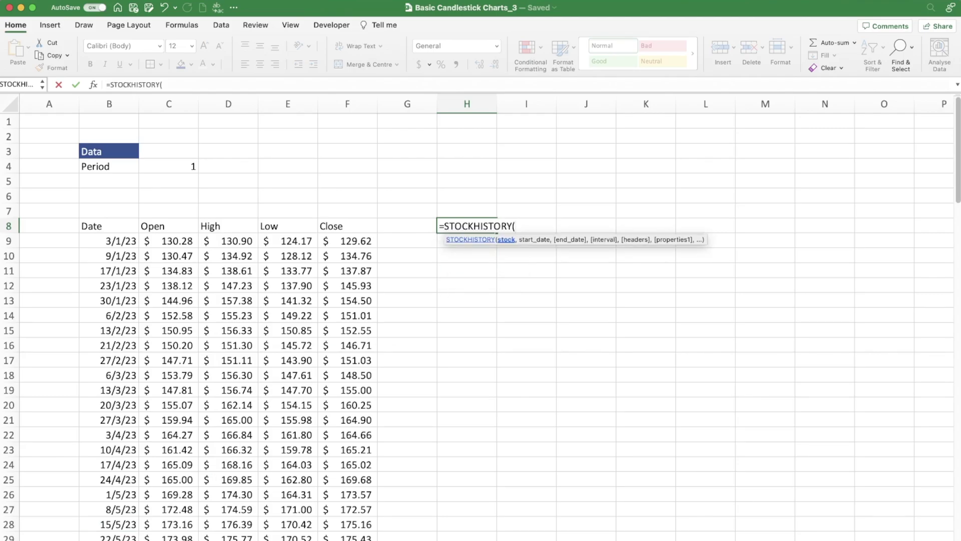
key(ctrl+Page_Down)
click(131, 131)
text(,)
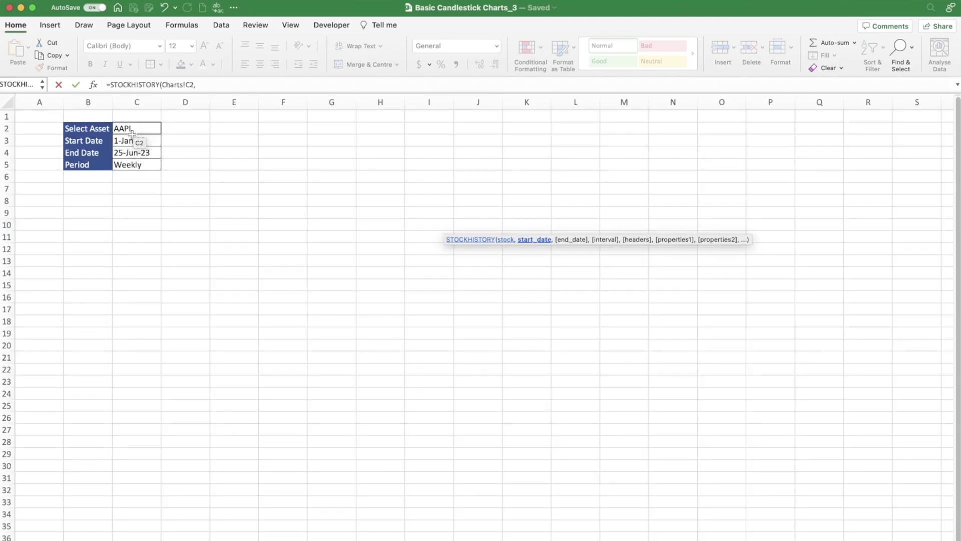
click(131, 140)
text(,)
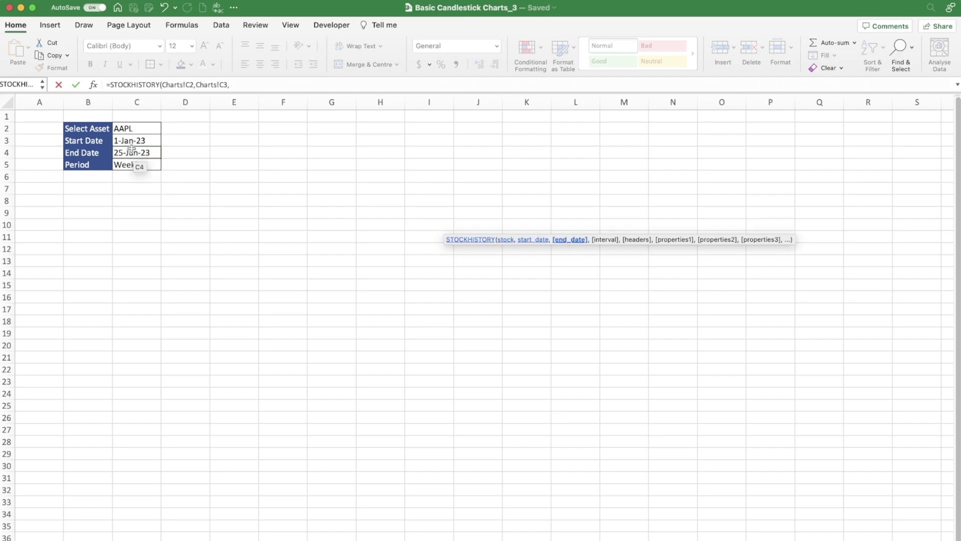
click(131, 149)
text(,)
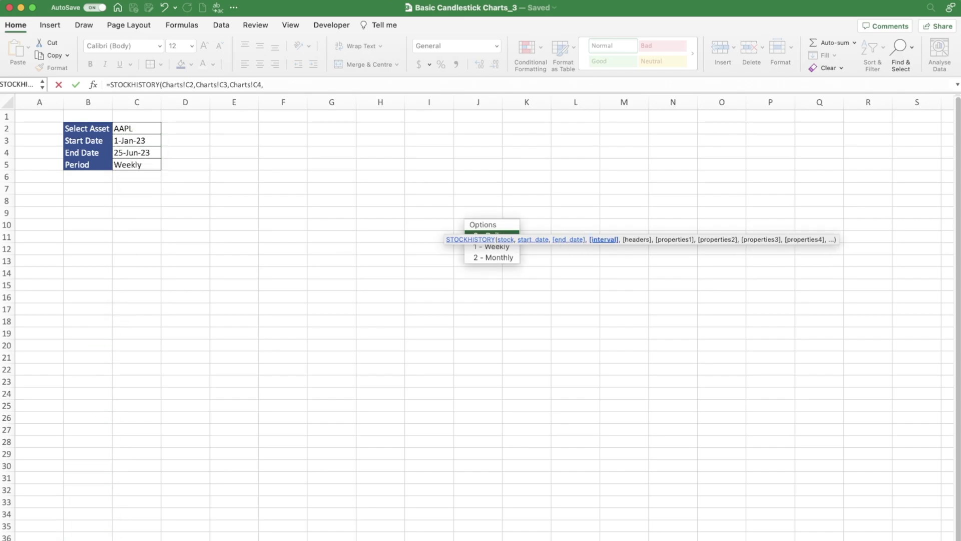
Step: Complete the STOCKHISTORY formula in H8 with Data!C4 as interval, 1 - Show header, and the properties Date and Volume
key(ctrl+Page_Up)
click(175, 166)
text(,)
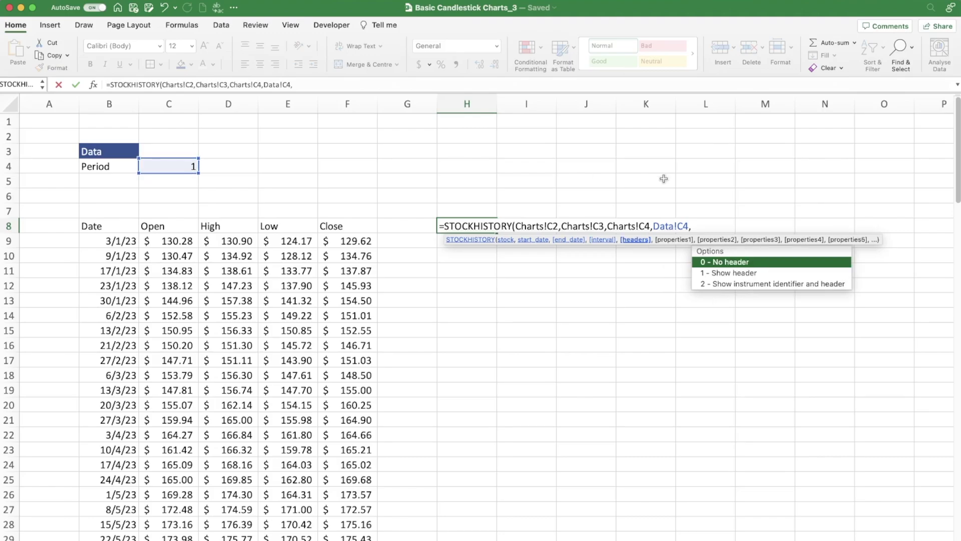
double_click(712, 272)
text(,)
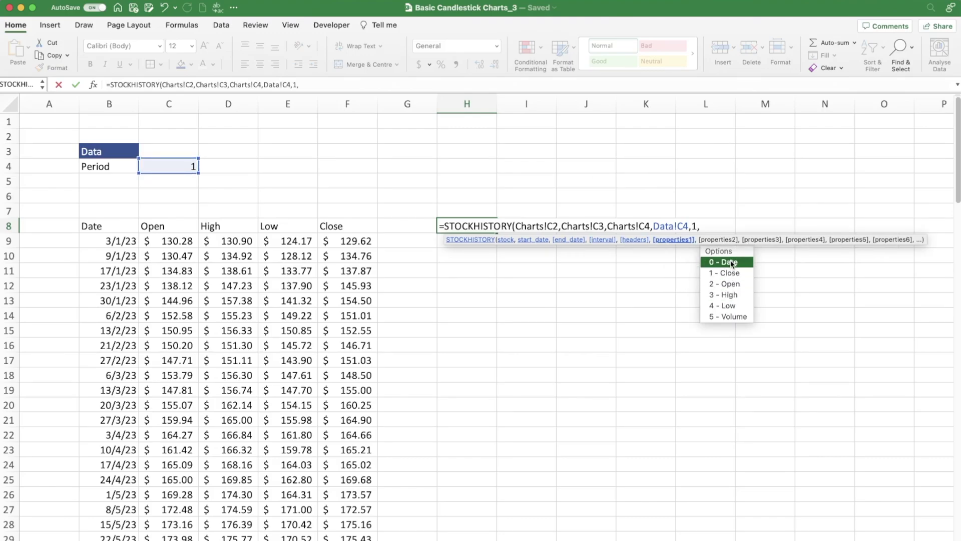
double_click(731, 262)
text(,)
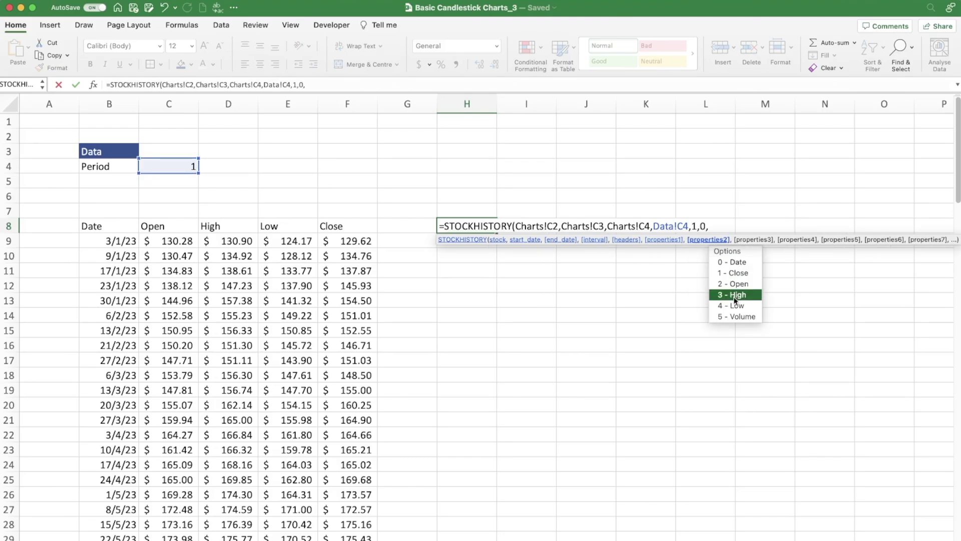
double_click(740, 315)
text())
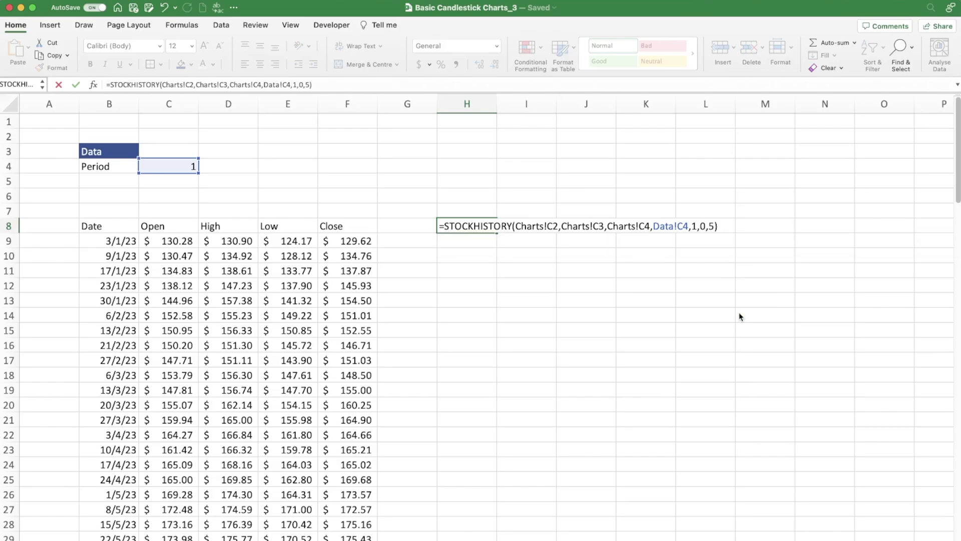
key(Return)
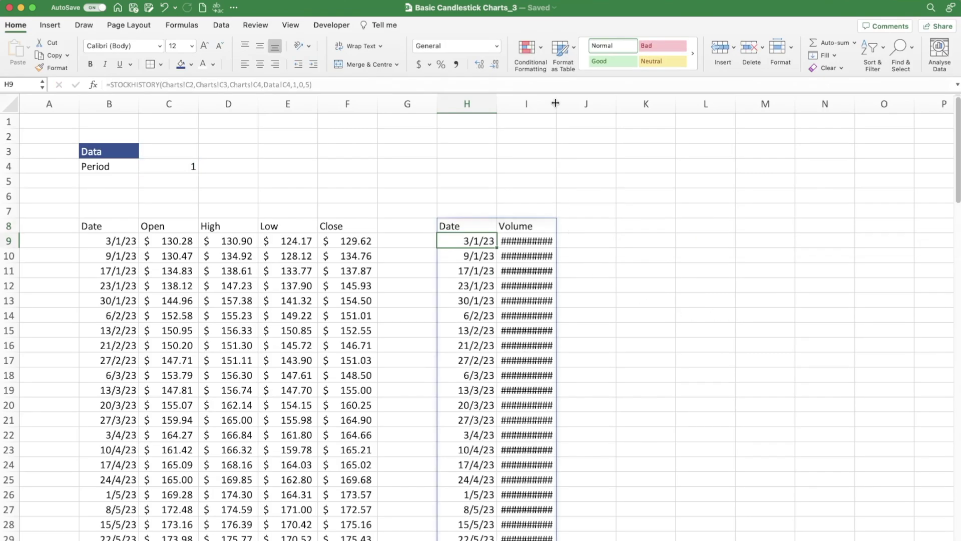
Step: Widen column I on the Data sheet so the volume figures fit
drag(556, 103, 606, 140)
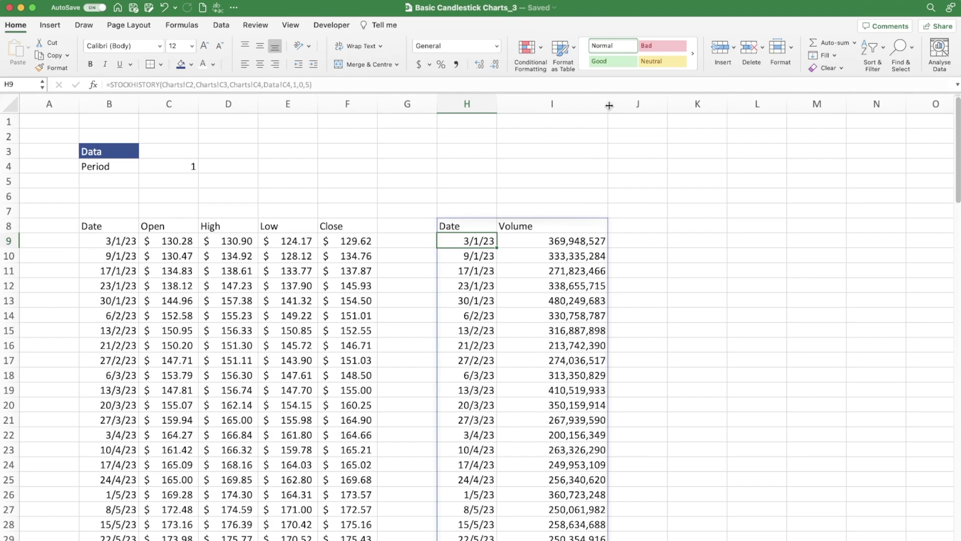
drag(607, 104, 585, 105)
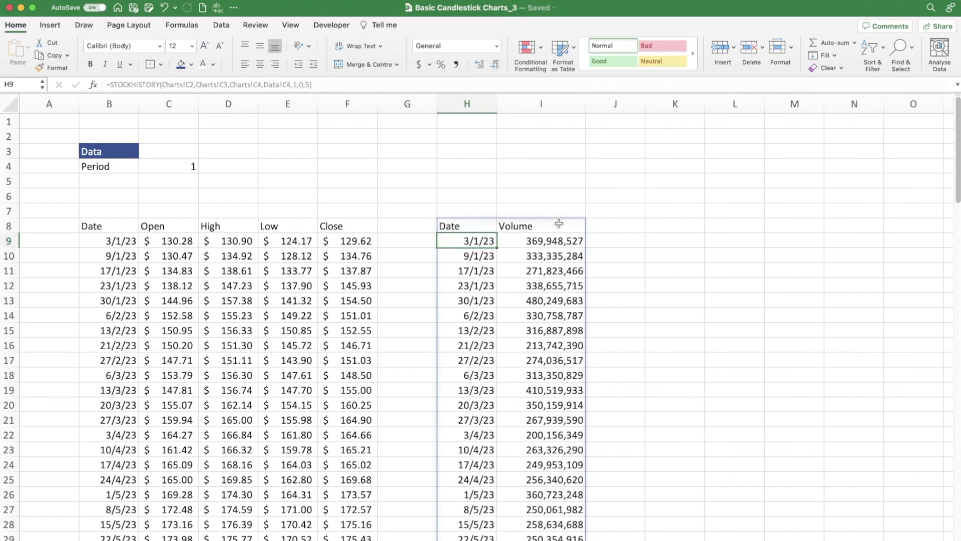
click(550, 250)
click(552, 241)
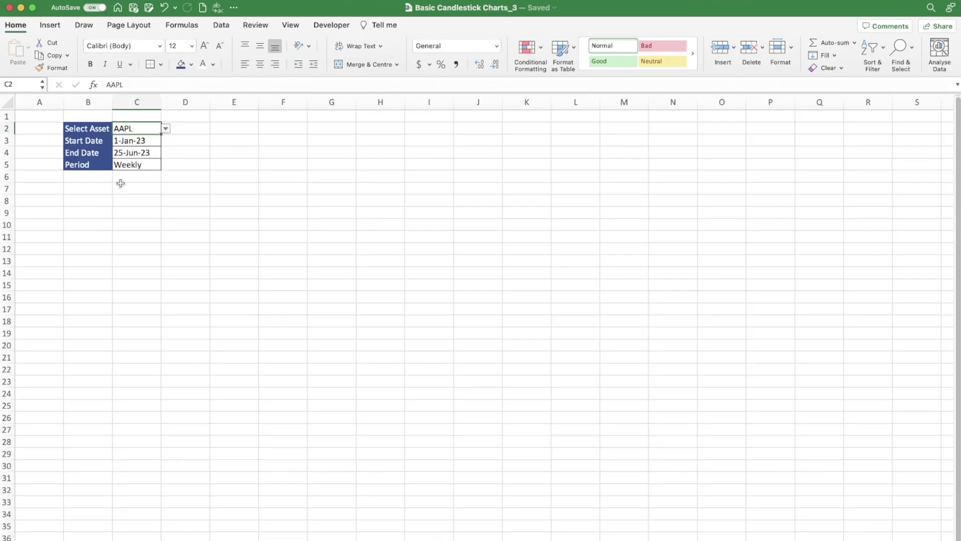
Step: Choose a different stock as the selected asset in C2 of the Charts sheet and check both tables on the Data sheet
click(165, 129)
click(145, 142)
key(ctrl+Page_Down)
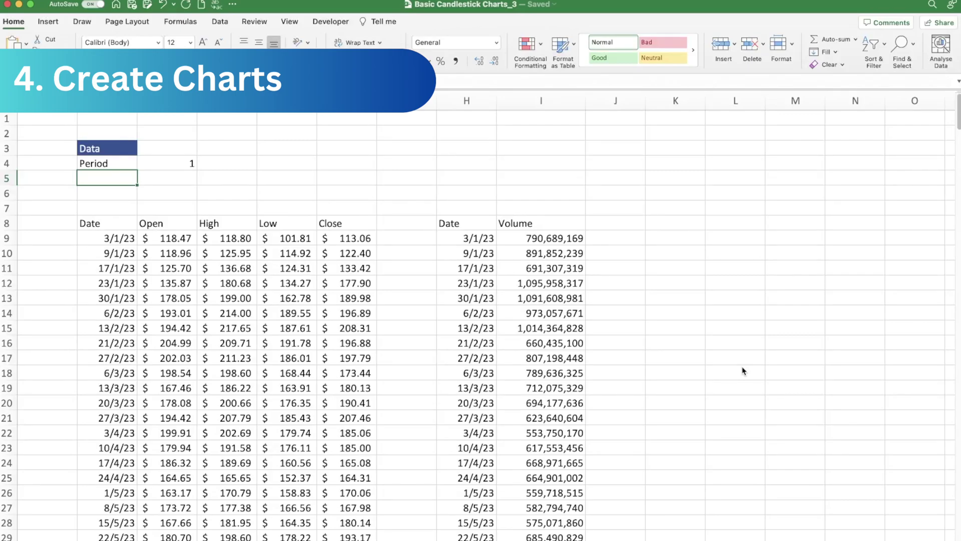
scroll(428, 319, down, 3)
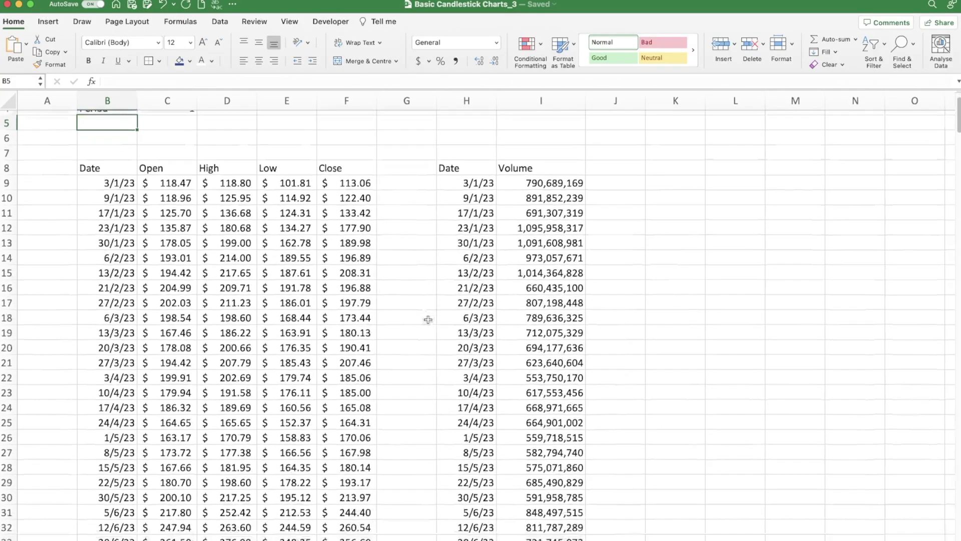
drag(110, 149, 351, 506)
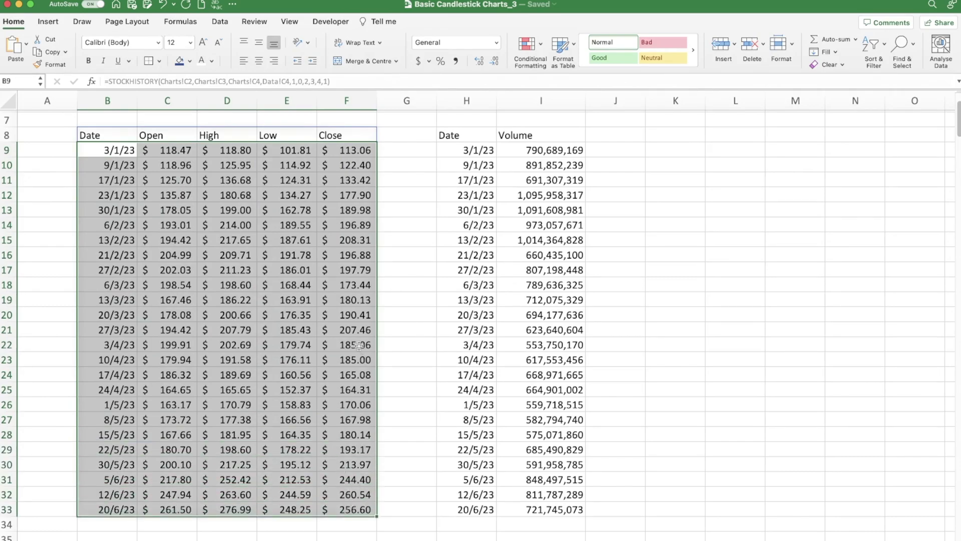
scroll(309, 299, up, 3)
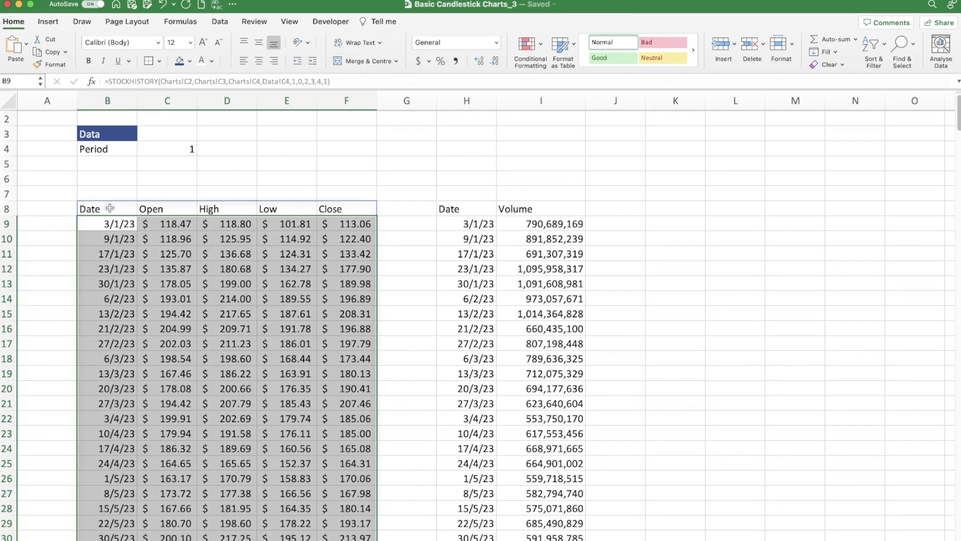
Step: Insert an Open-High-Low-Close stock chart from the price table starting at B8, headers included, and enlarge it over columns D to L
click(110, 208)
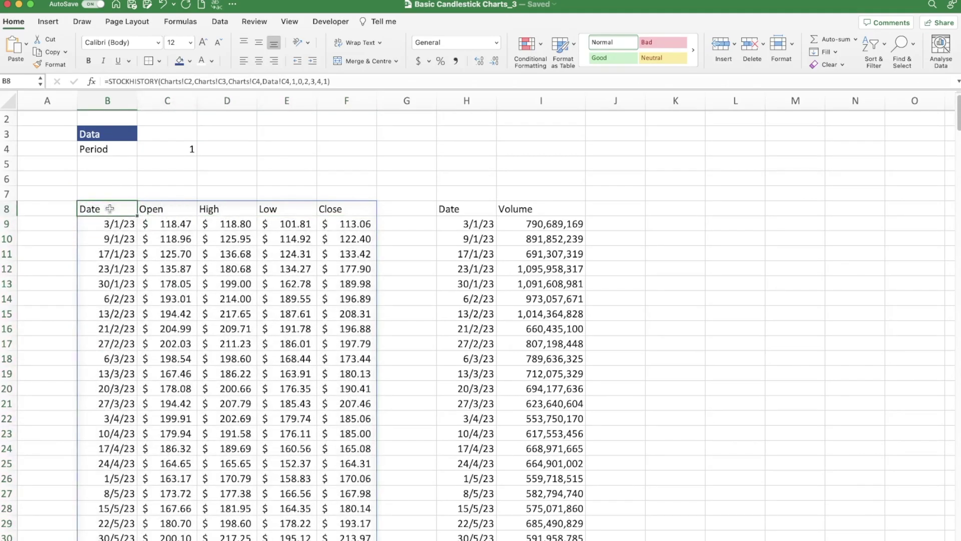
key(ctrl+shift+Right)
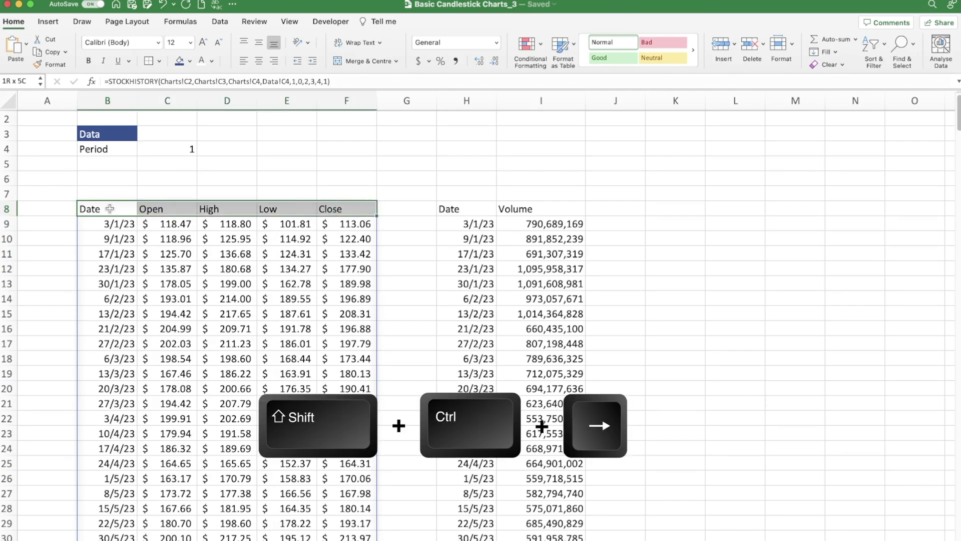
key(ctrl+shift+Down)
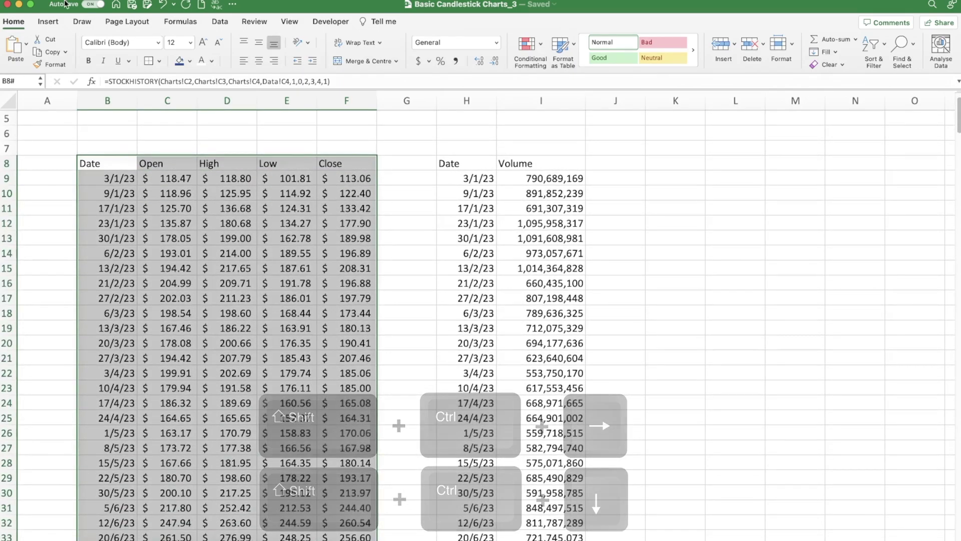
click(48, 21)
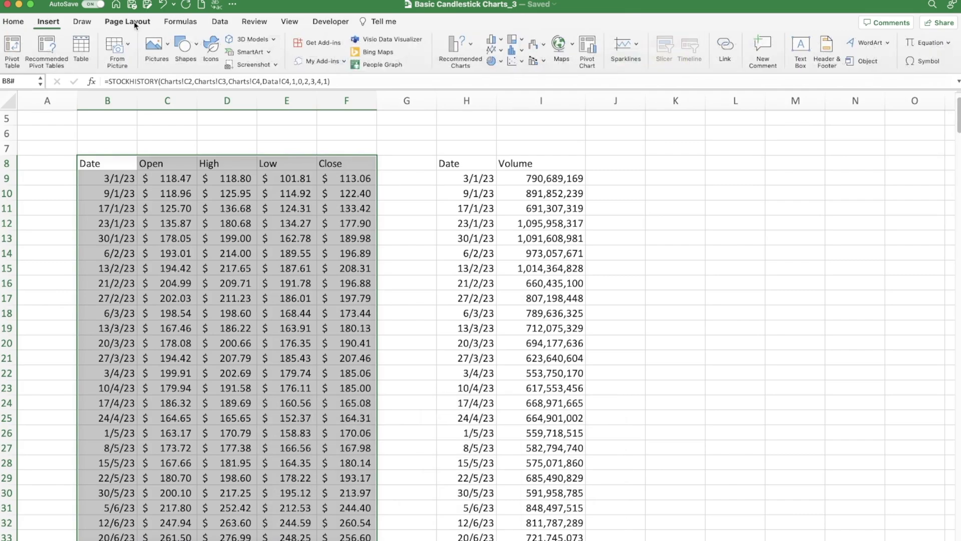
click(536, 45)
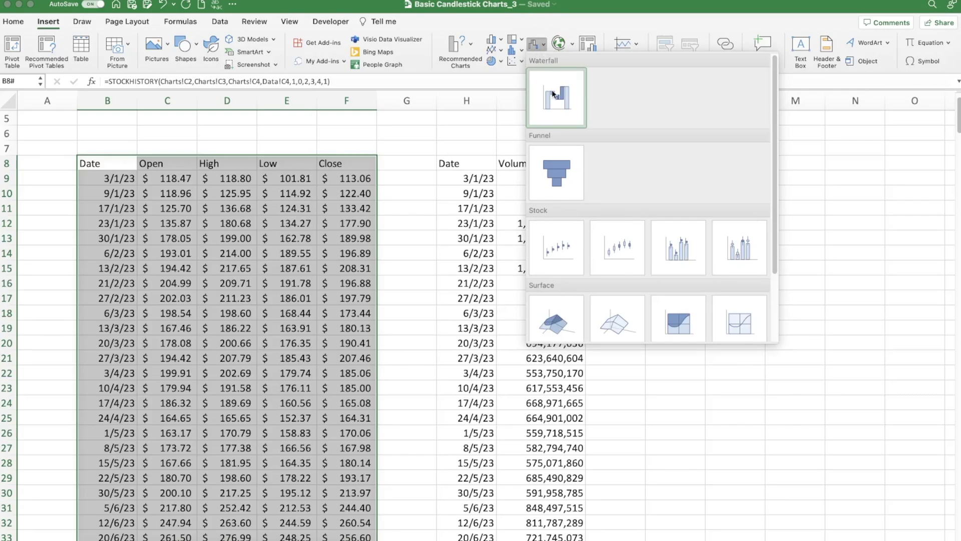
click(617, 246)
drag(578, 243, 460, 137)
drag(523, 320, 761, 505)
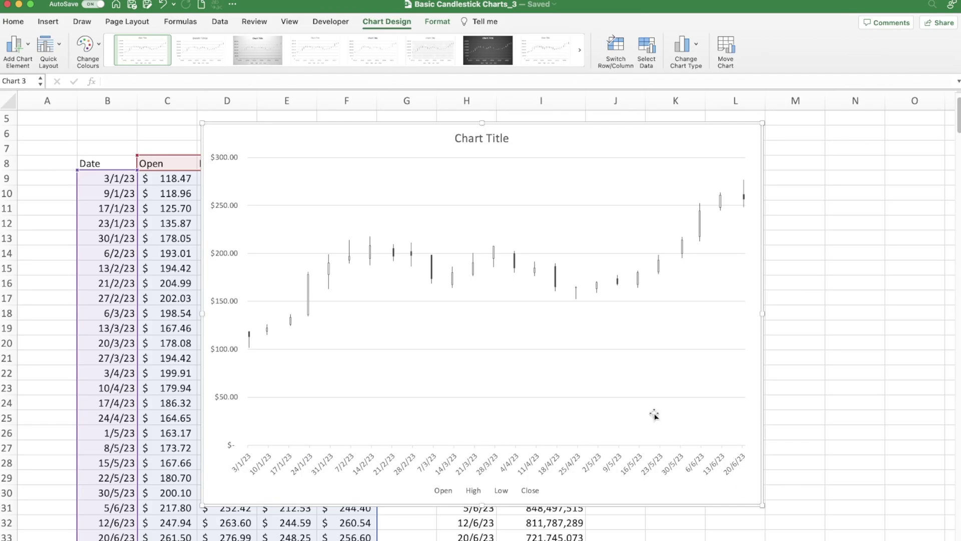
Step: Set the candlestick chart's horizontal date axis to the Text axis type and delete the chart legend
click(244, 460)
double_click(243, 460)
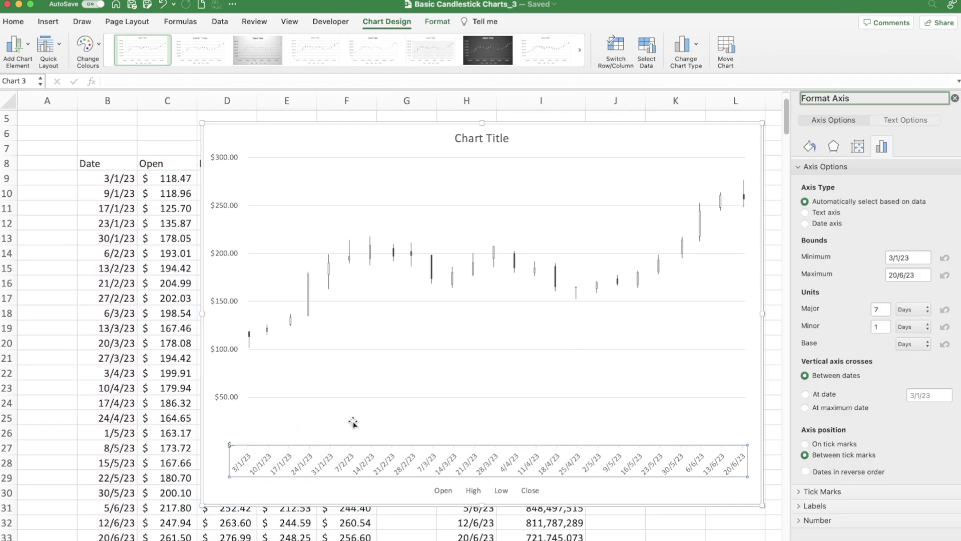
click(805, 213)
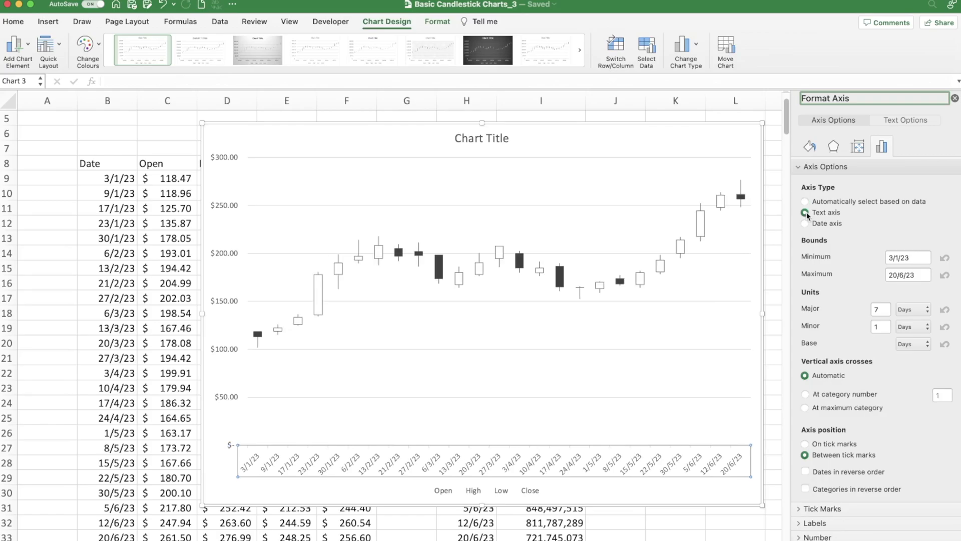
click(955, 98)
click(505, 492)
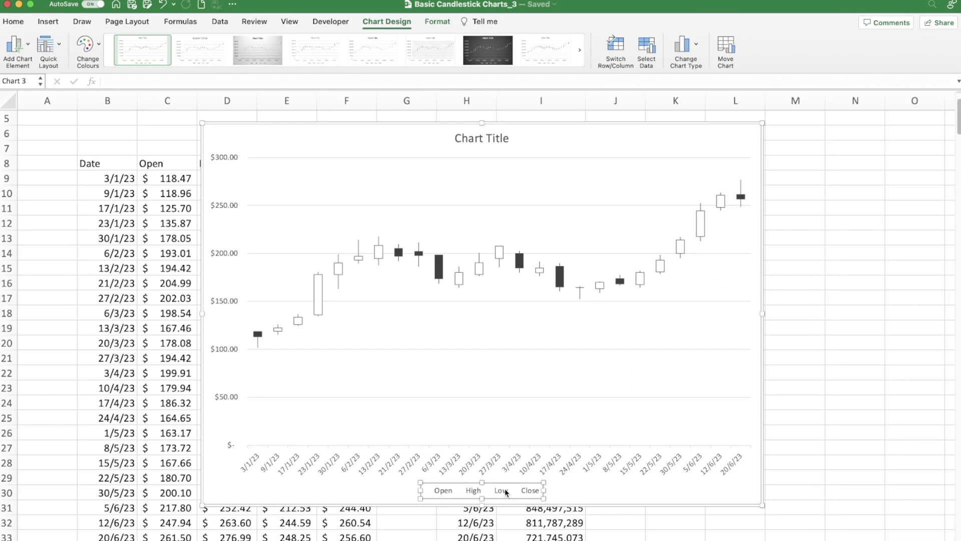
key(Delete)
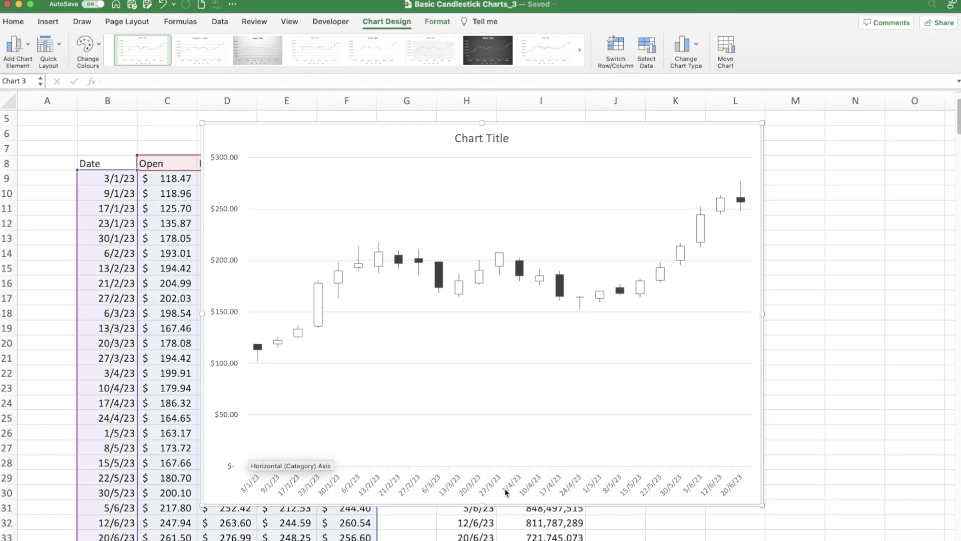
Step: Format the chart's up bars with a dark green solid fill and a black solid border
right_click(317, 304)
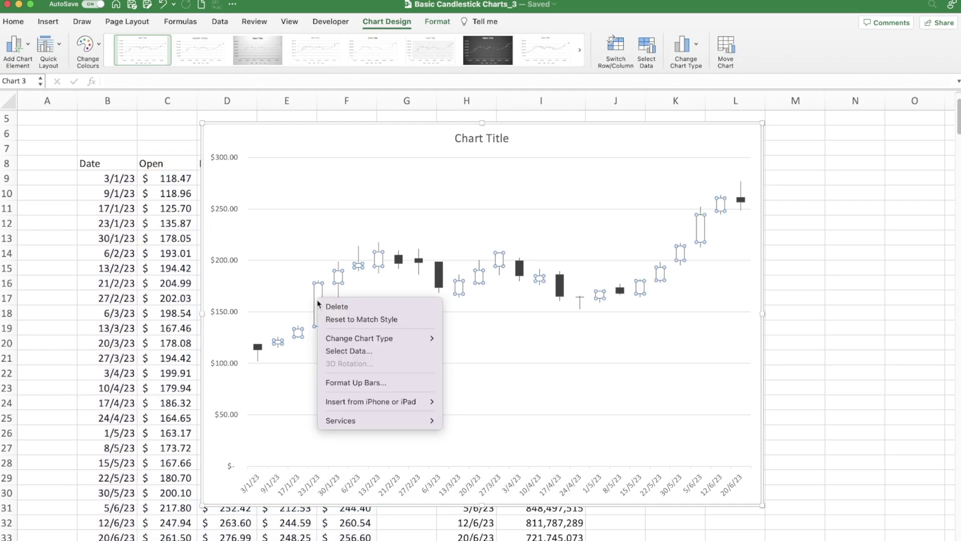
click(343, 382)
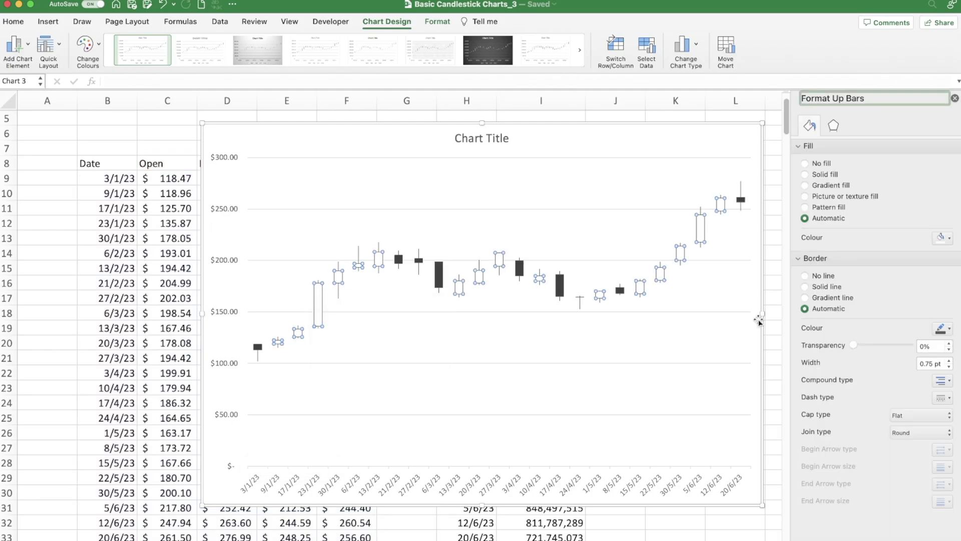
click(806, 175)
click(950, 239)
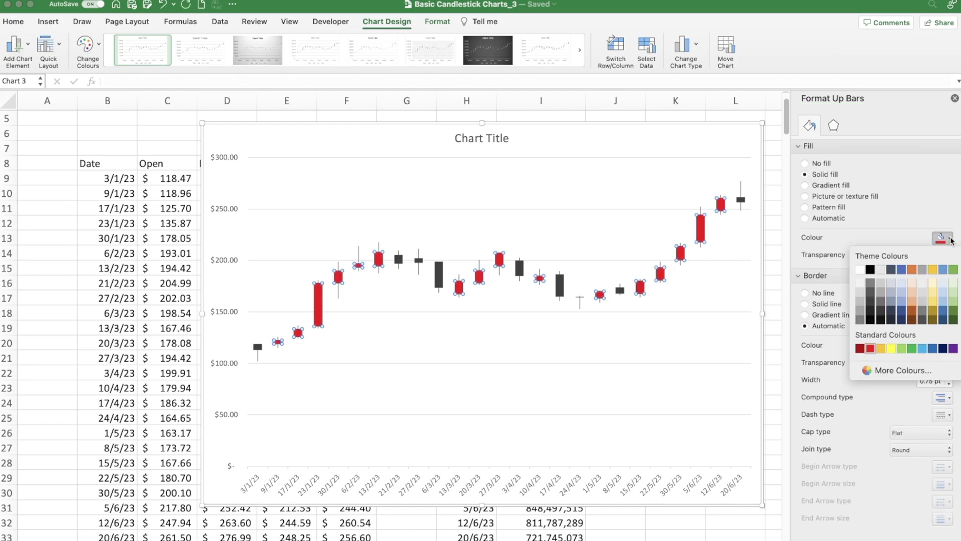
click(953, 311)
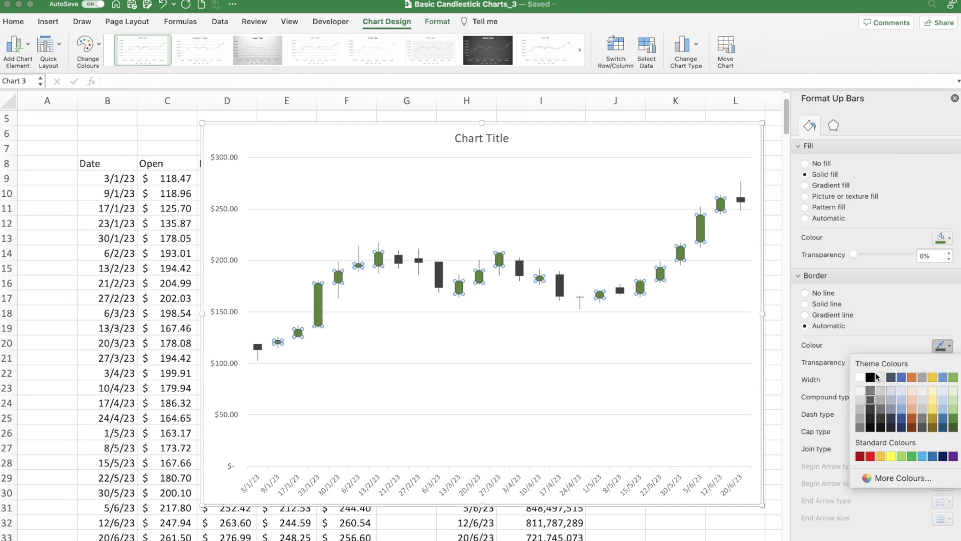
click(873, 377)
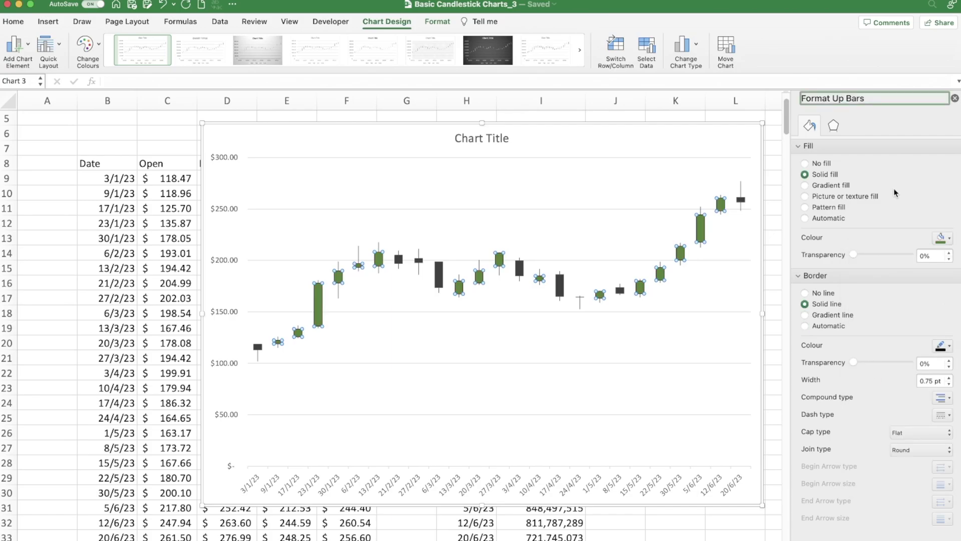
click(955, 99)
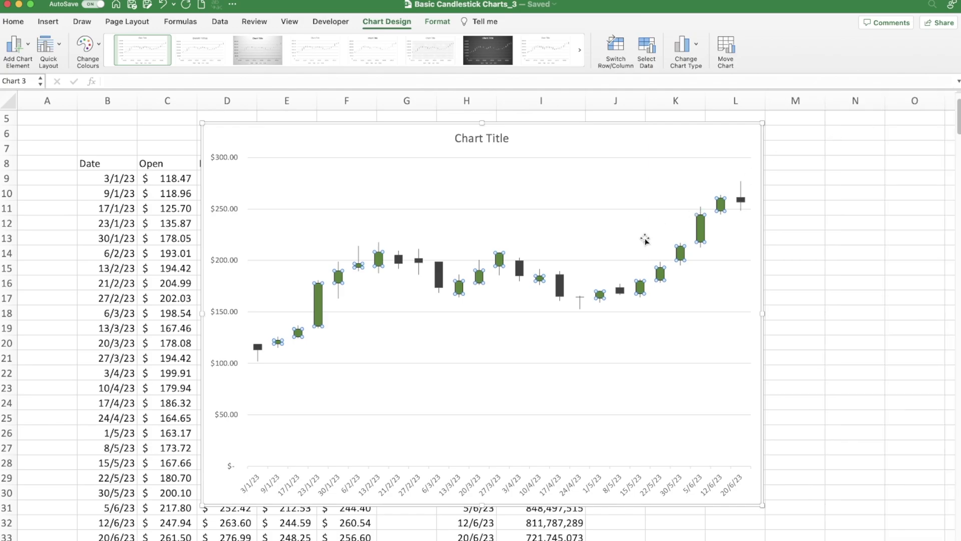
Step: Format the chart's down bars with a red solid fill and a black border
click(560, 288)
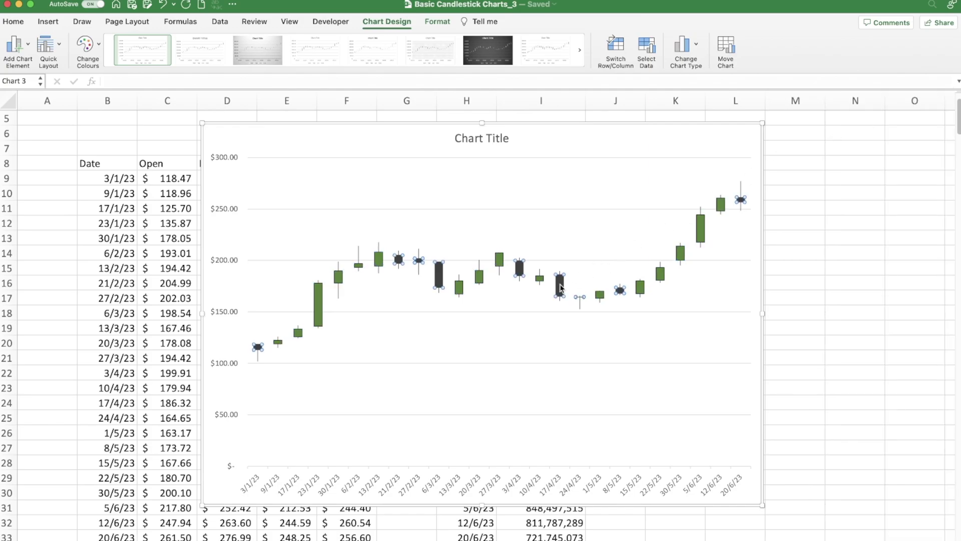
right_click(561, 283)
click(588, 367)
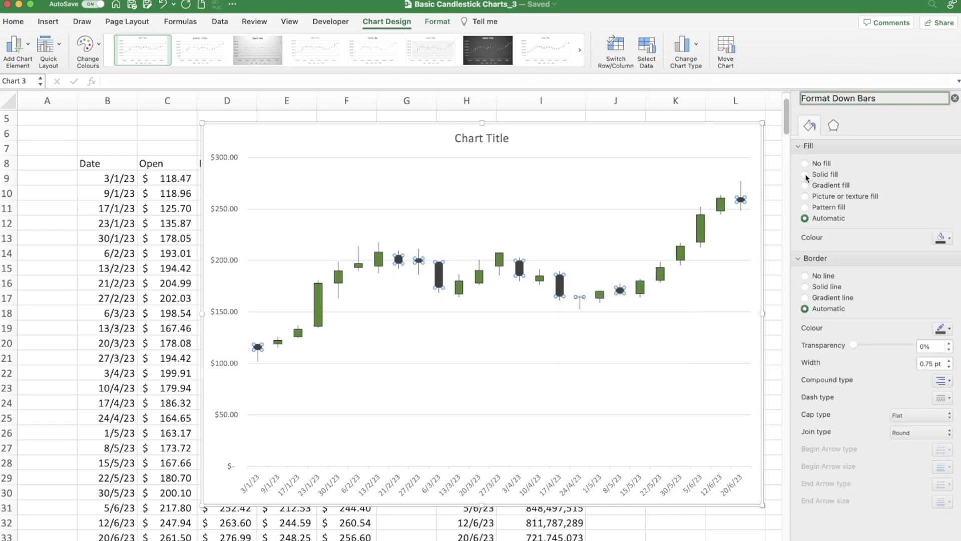
click(805, 175)
click(949, 239)
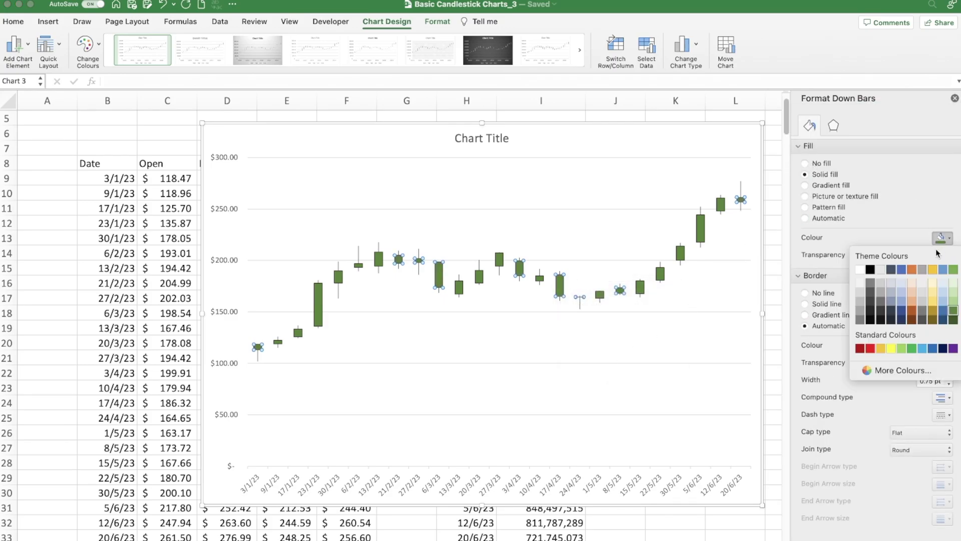
click(871, 350)
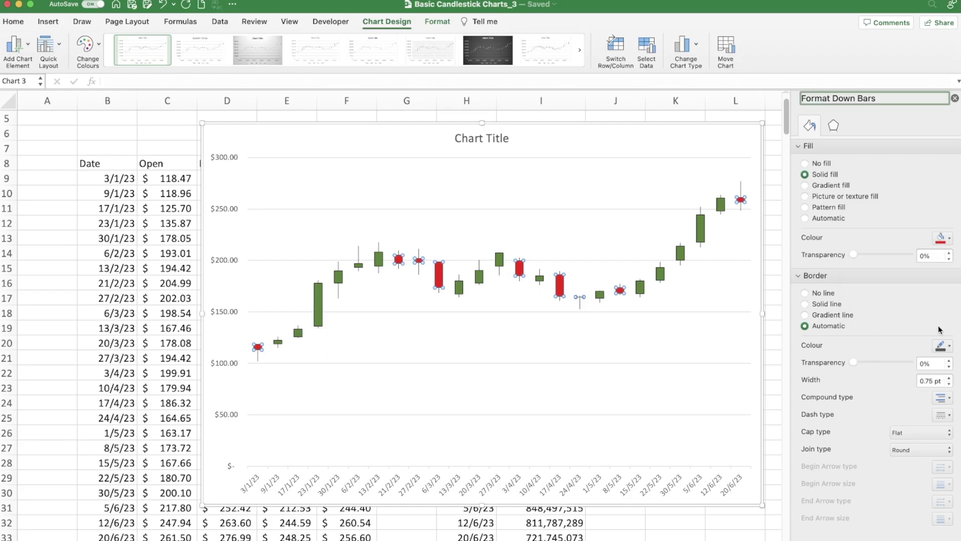
click(944, 346)
click(874, 379)
click(954, 99)
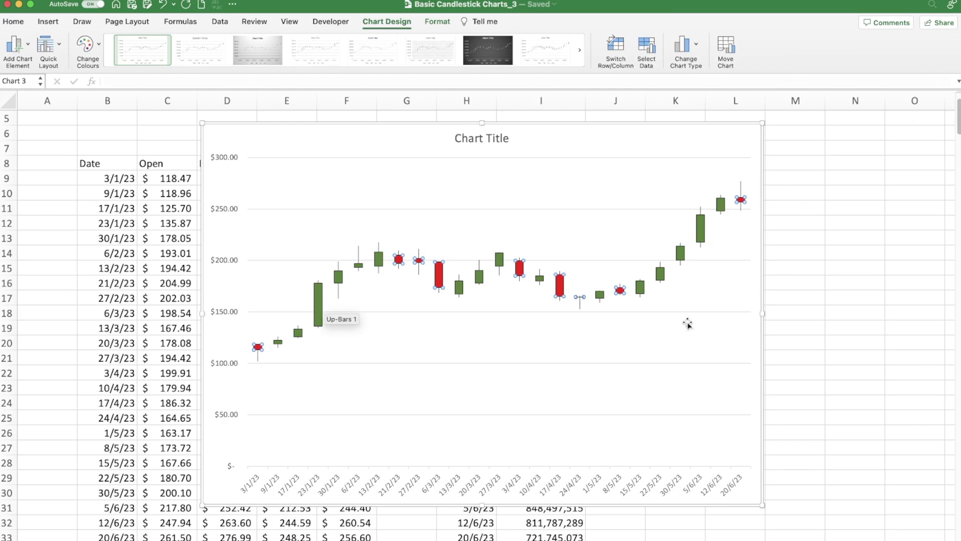
Step: Fill the chart's plot area with the light grey preset gradient
click(551, 156)
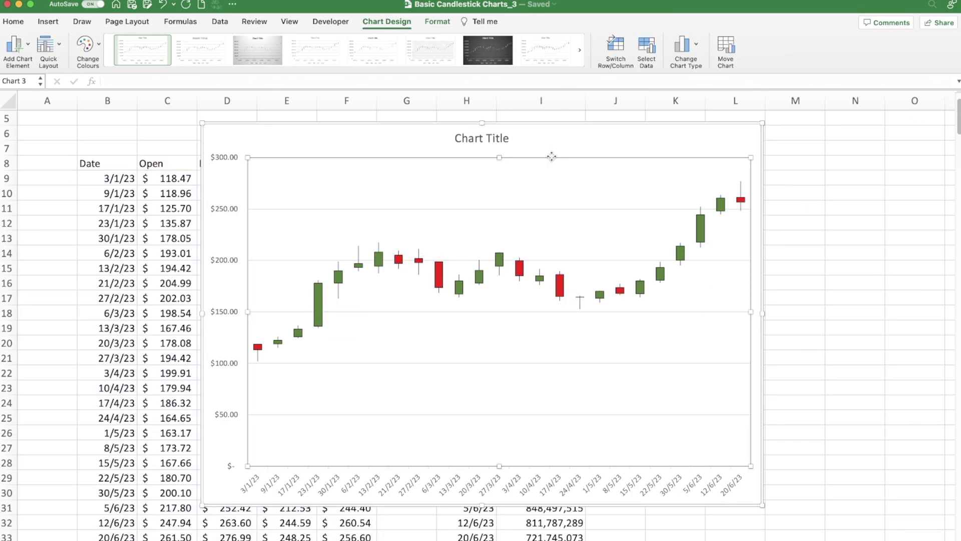
double_click(552, 157)
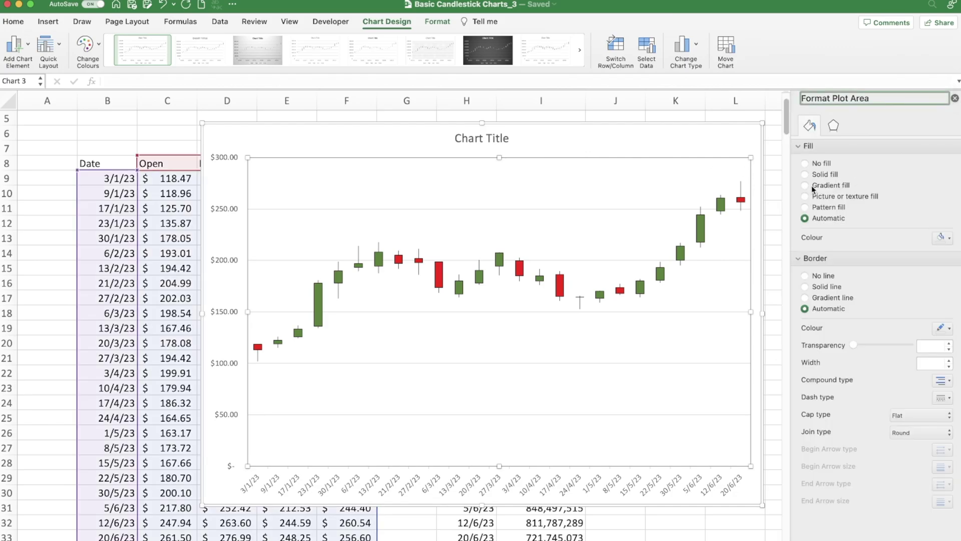
click(809, 185)
click(931, 238)
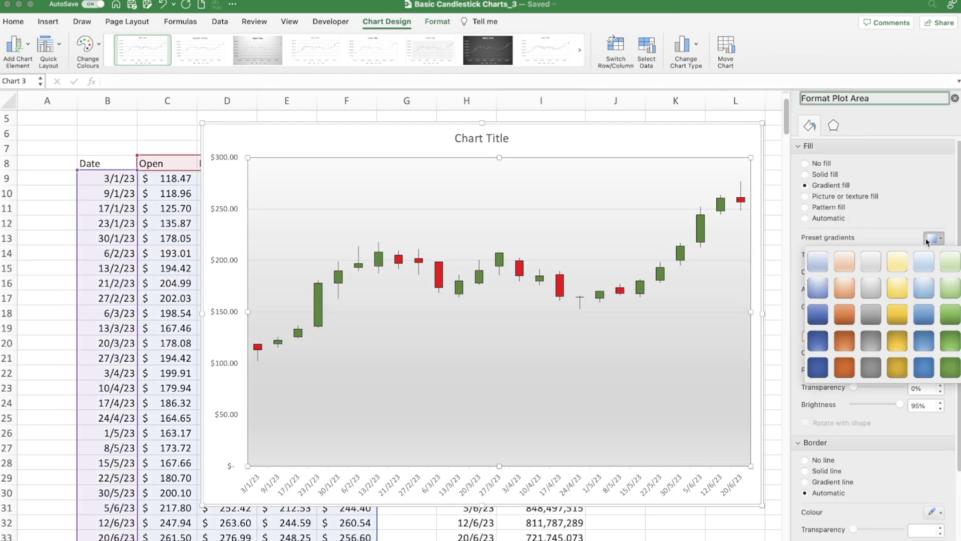
click(914, 255)
click(932, 239)
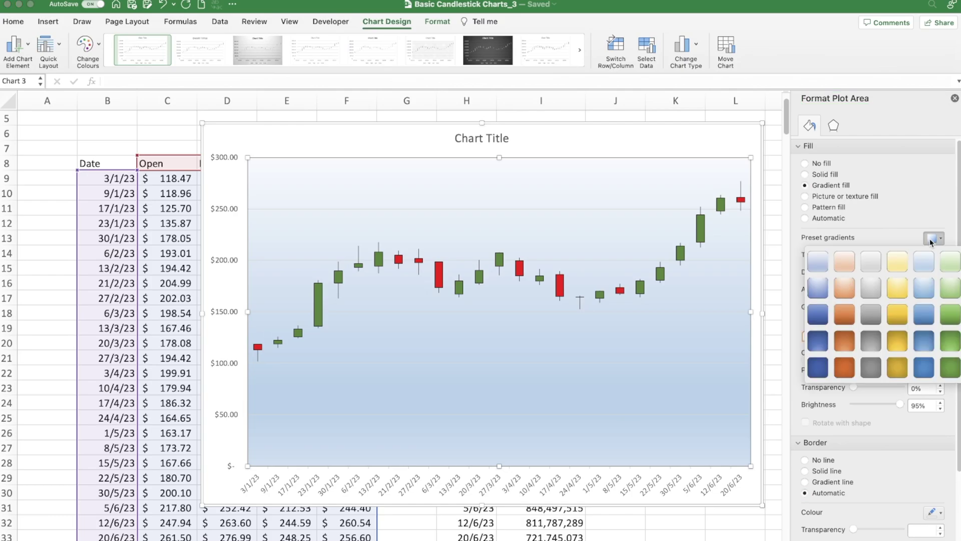
click(871, 262)
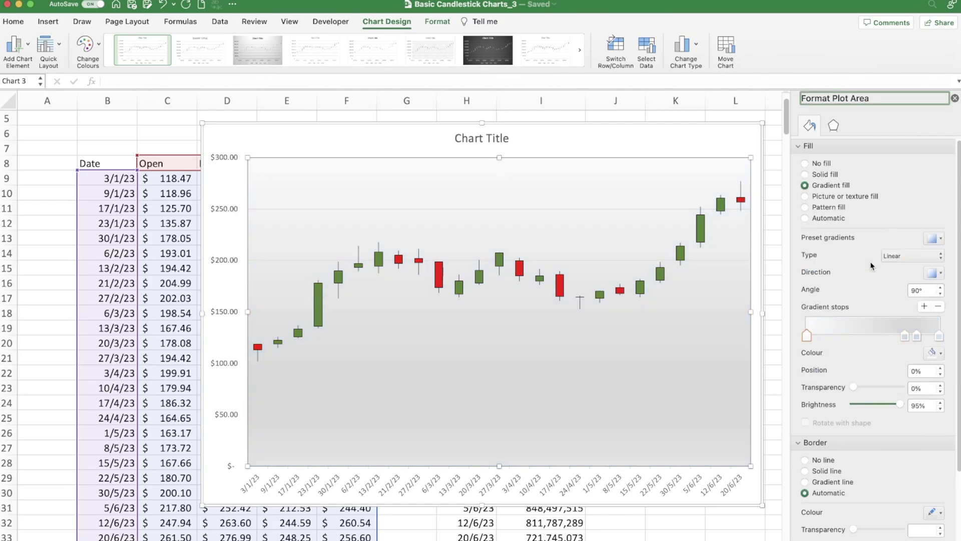
click(955, 99)
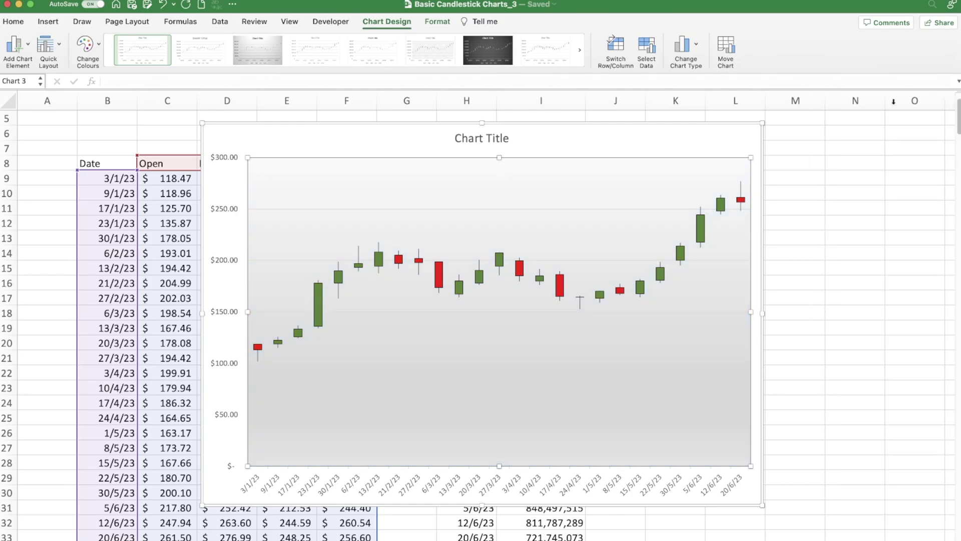
Step: Give the chart area a solid line border and an outer shadow offset to the bottom right
double_click(605, 124)
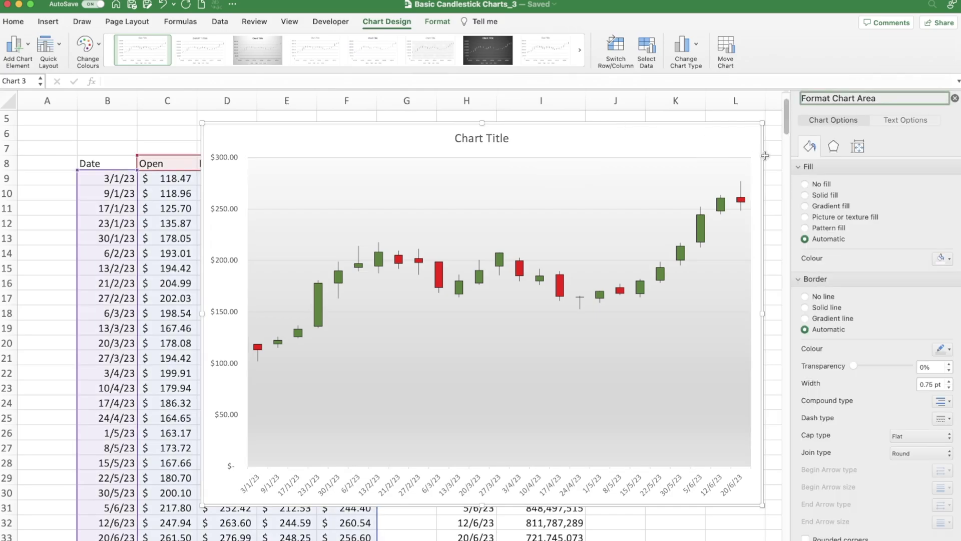
click(806, 308)
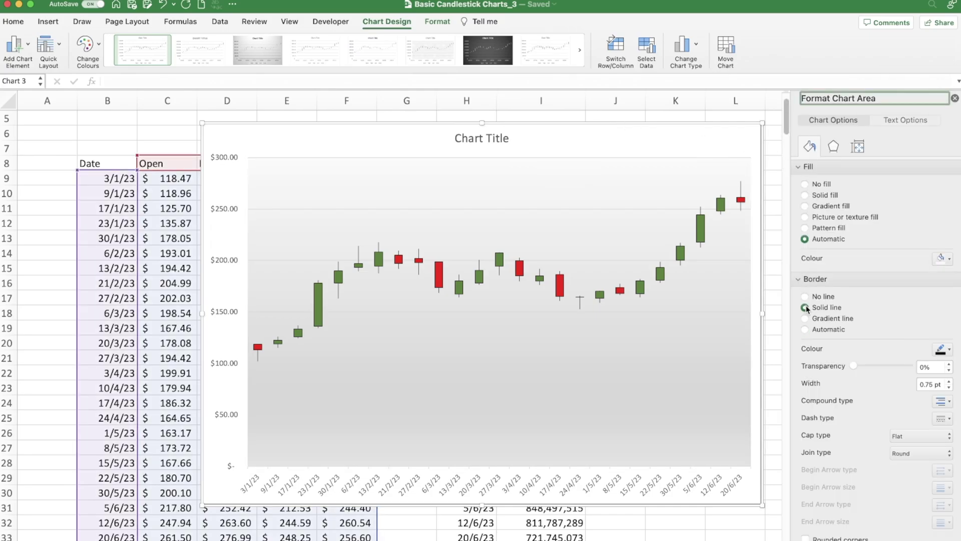
click(833, 147)
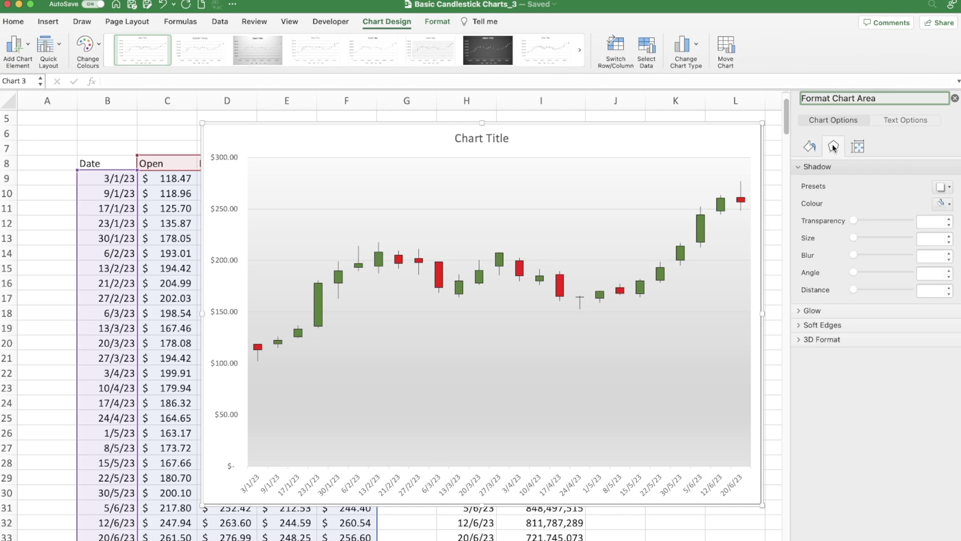
click(942, 187)
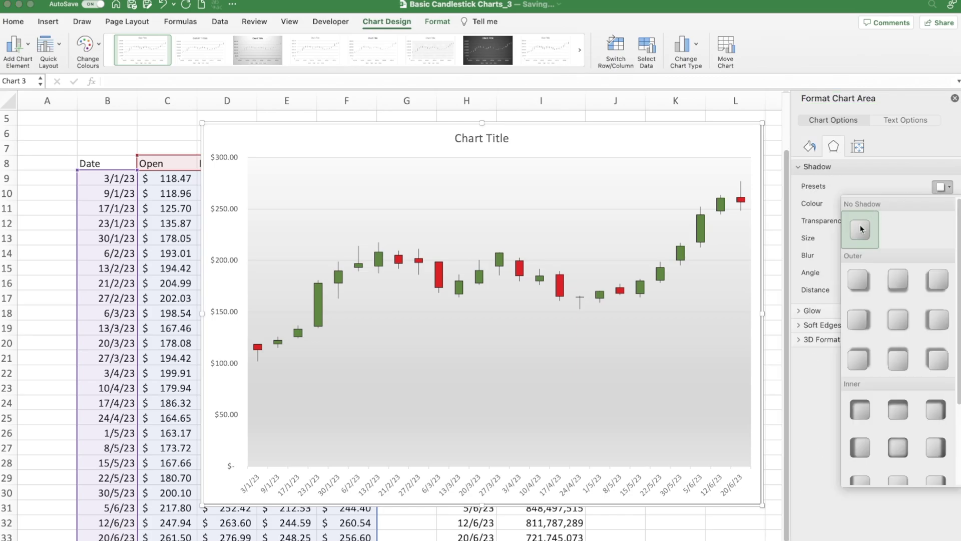
click(858, 280)
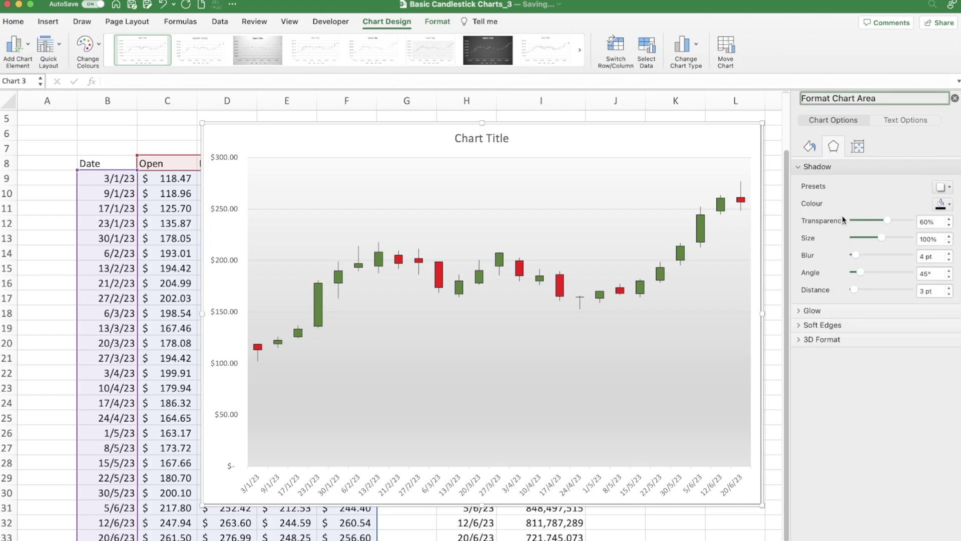
Step: Give the candlestick chart's border rounded corners and close the chart area formatting
click(809, 147)
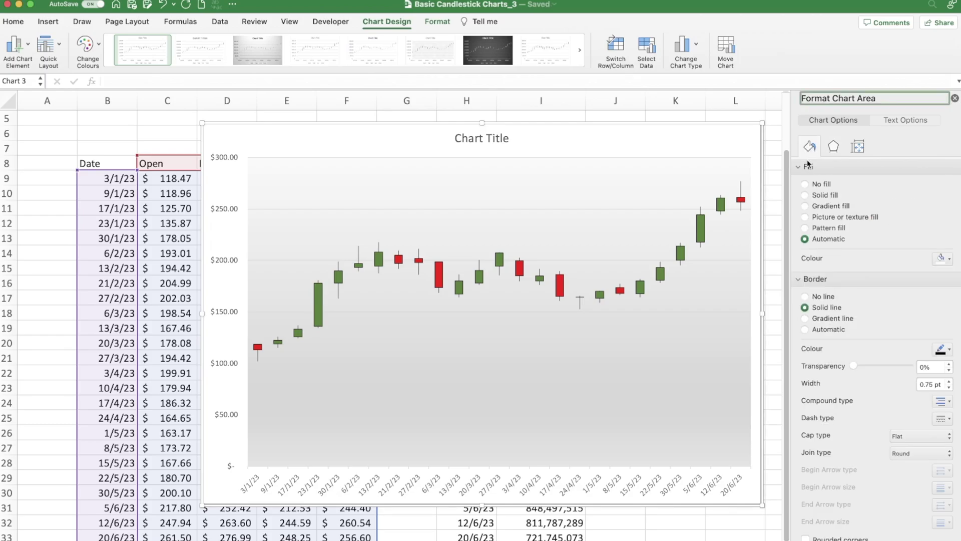
click(805, 538)
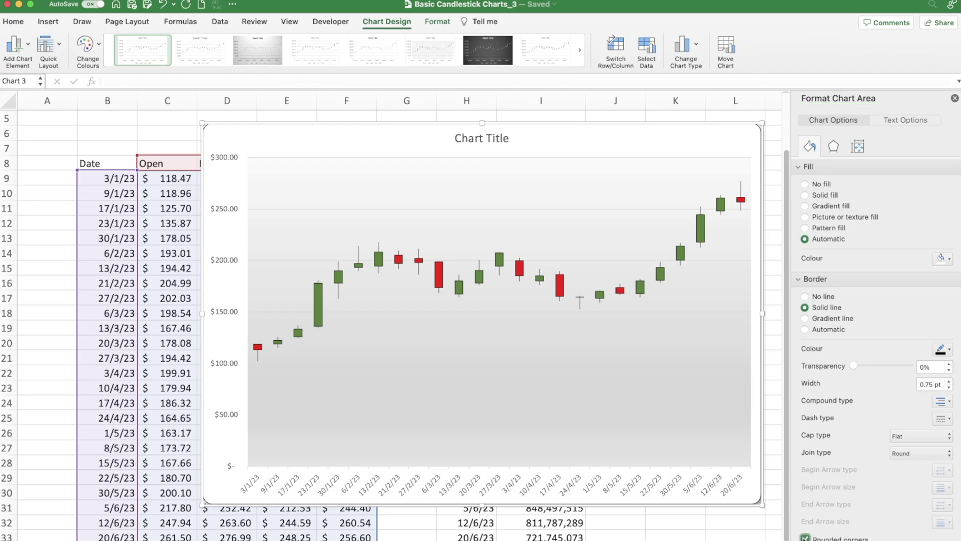
click(955, 99)
click(832, 157)
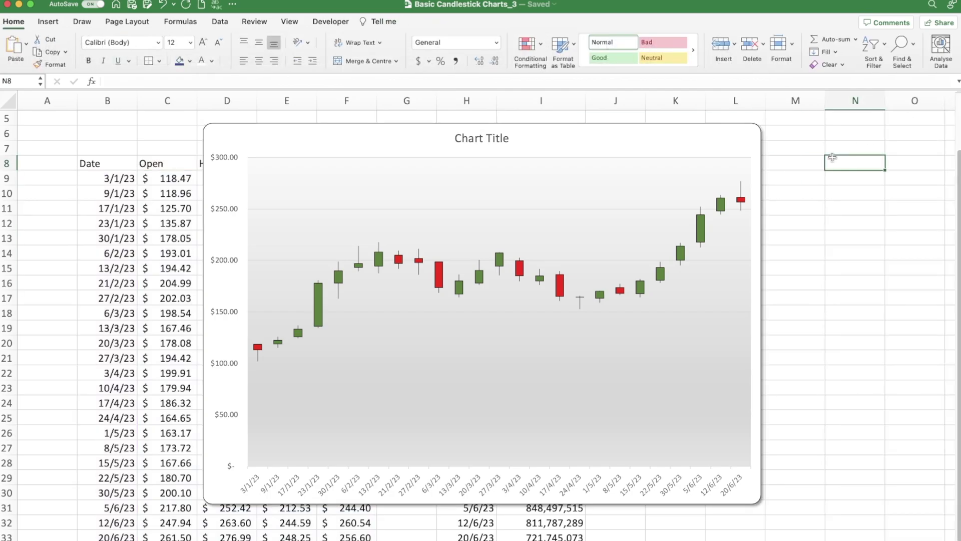
Step: Move the candlestick chart off the price table so it sits over the volume table
click(446, 142)
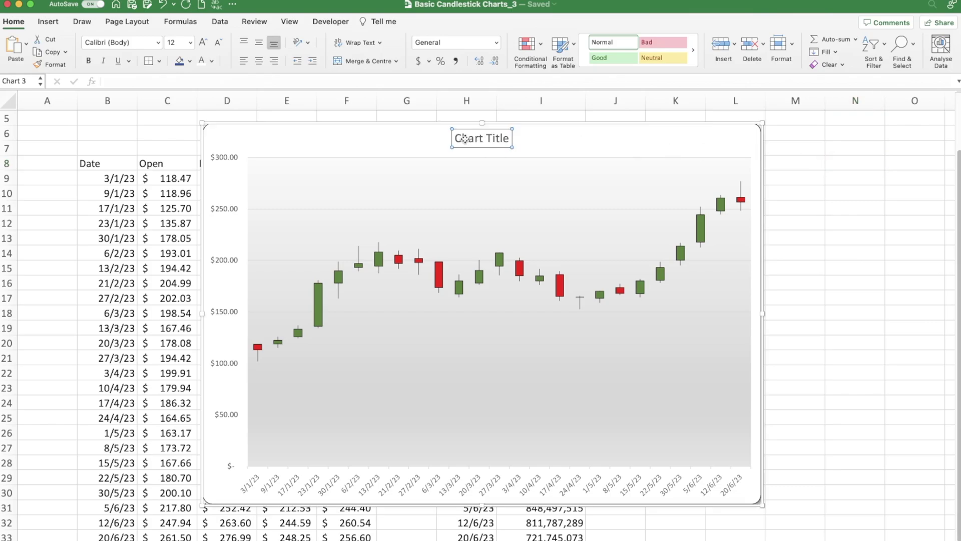
drag(364, 128, 554, 198)
scroll(214, 200, up, 4)
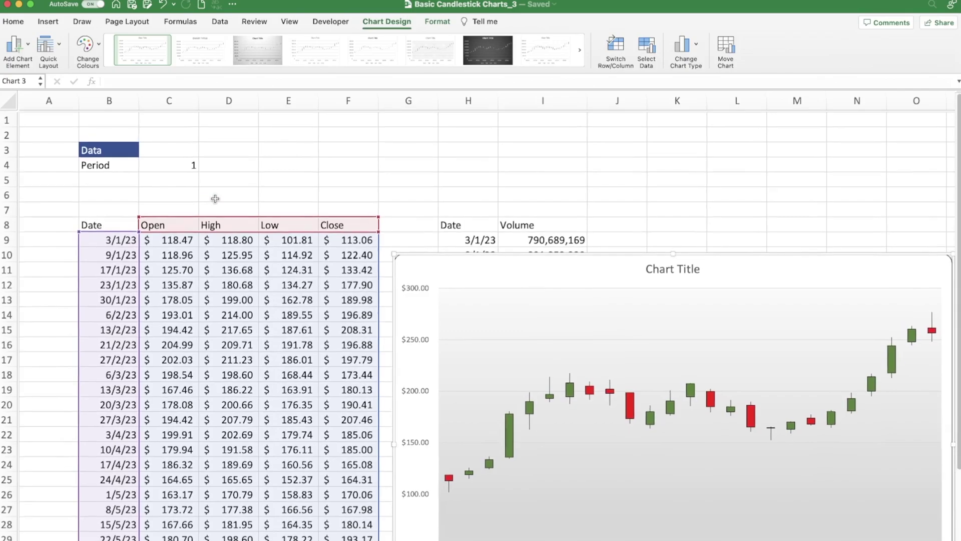
Step: Enter =CONCATENATE(Charts!C2," Price History") in cell B5 of the Data sheet and select META as the asset on the Charts sheet
click(119, 176)
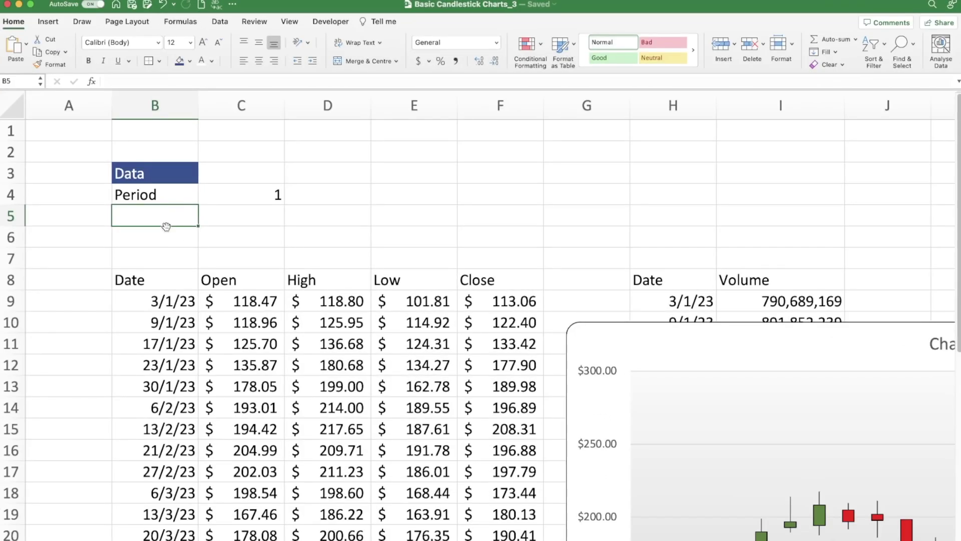
text(=con)
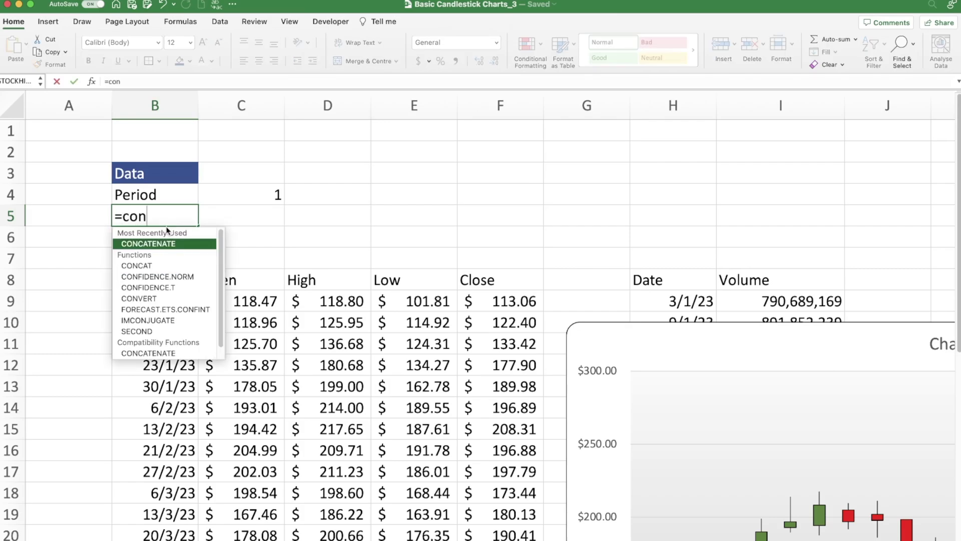
key(Tab)
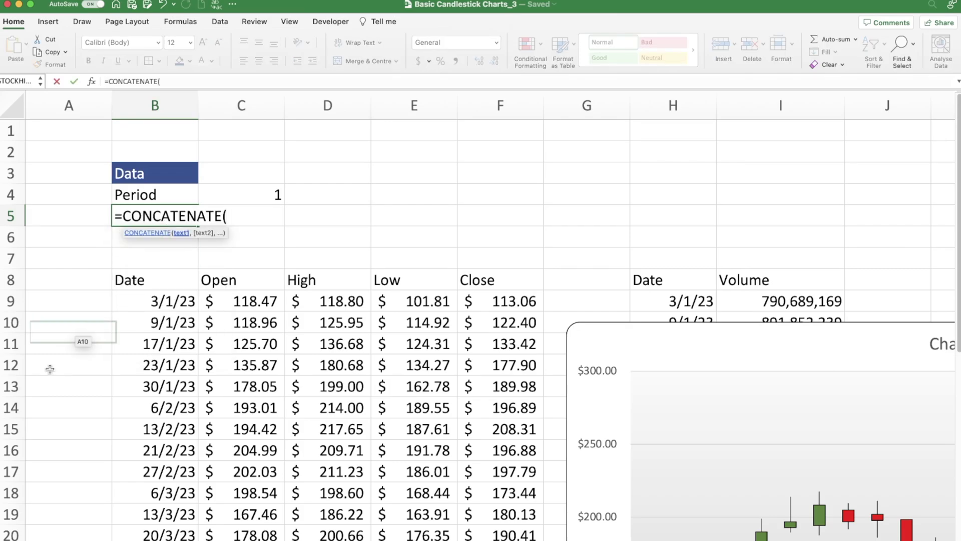
key(ctrl+Page_Down)
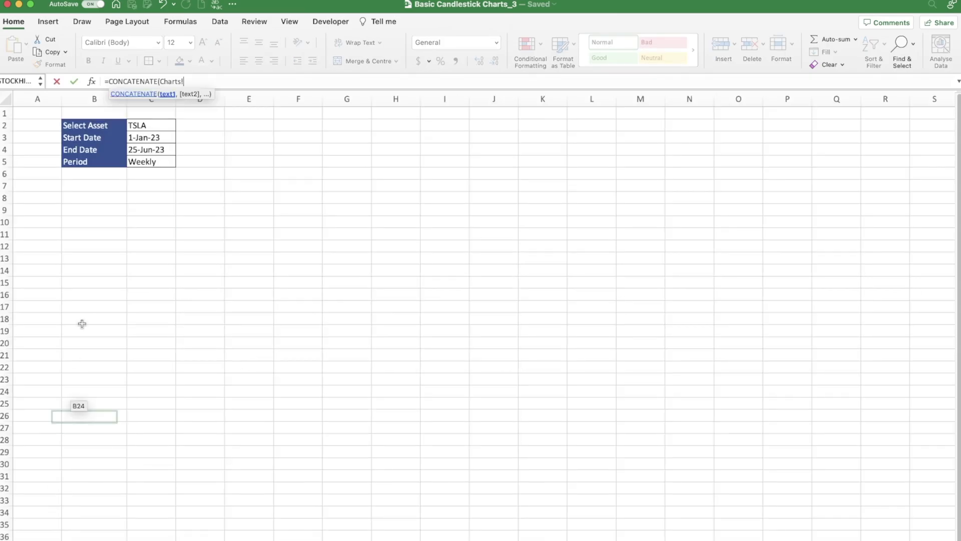
click(140, 125)
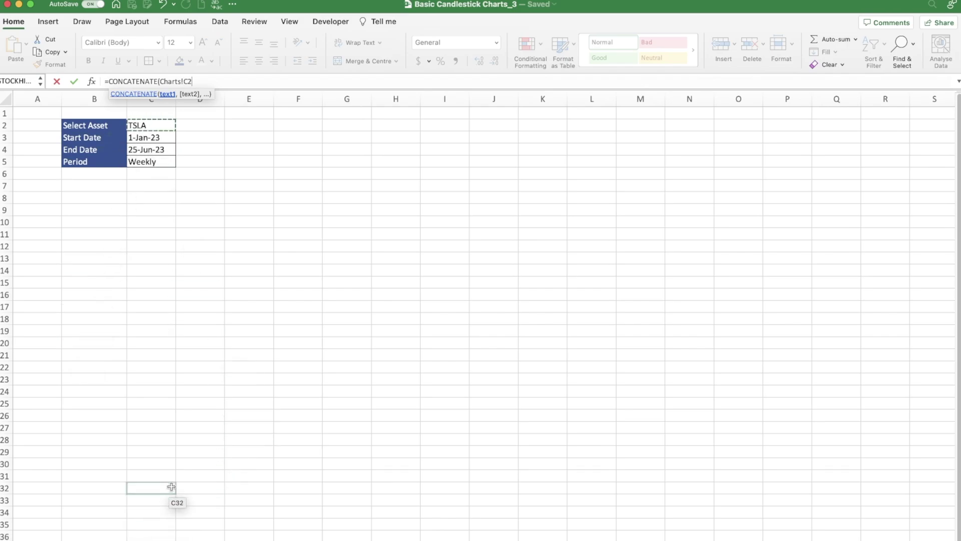
text(,)
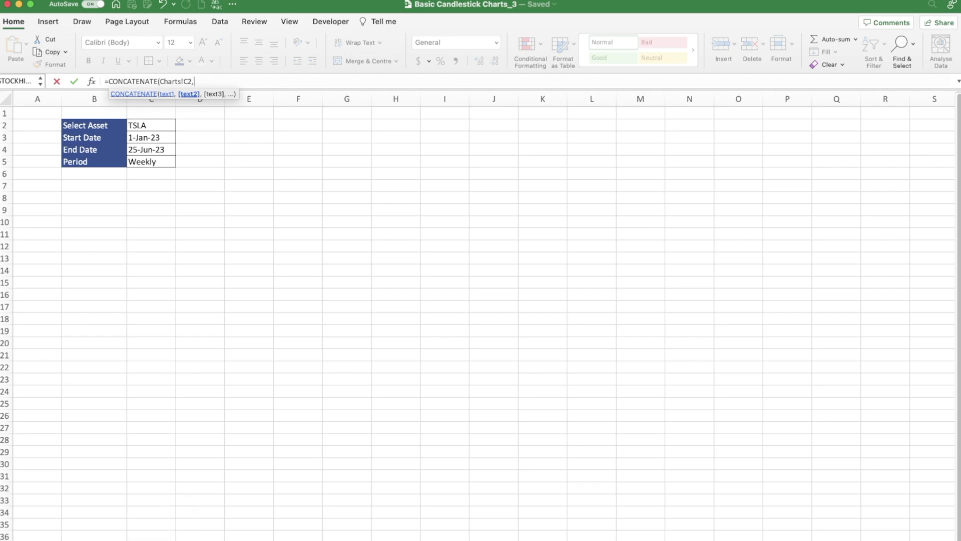
key(ctrl+Page_Up)
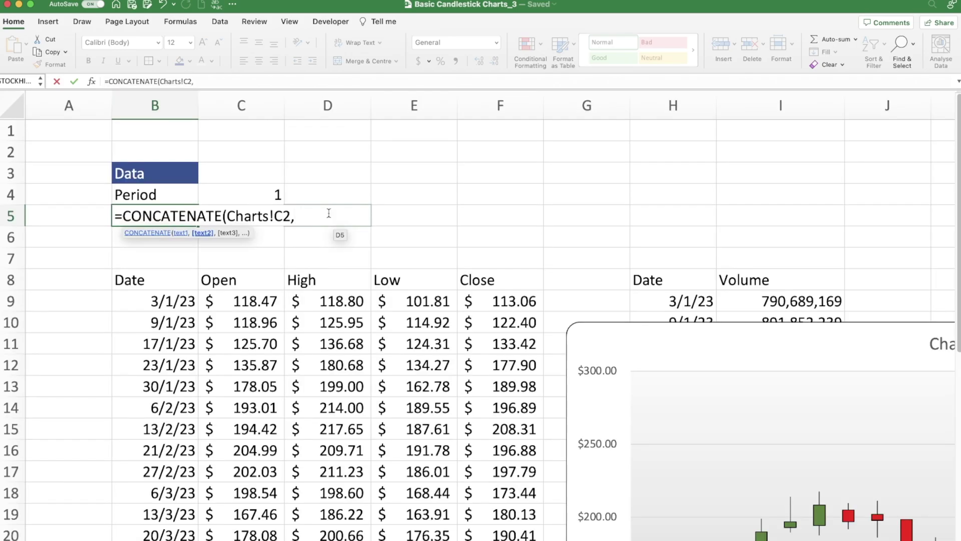
text(" Price Hi)
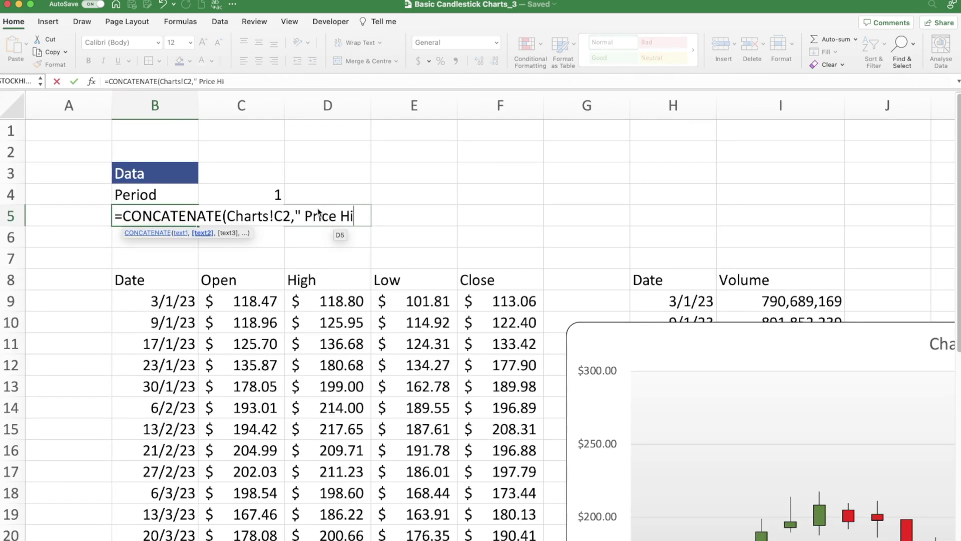
text(story"))
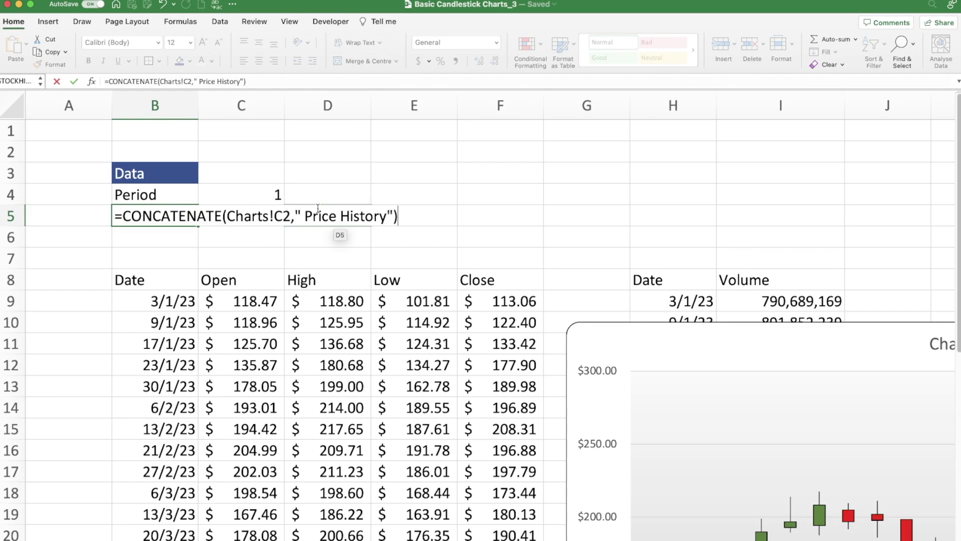
key(Return)
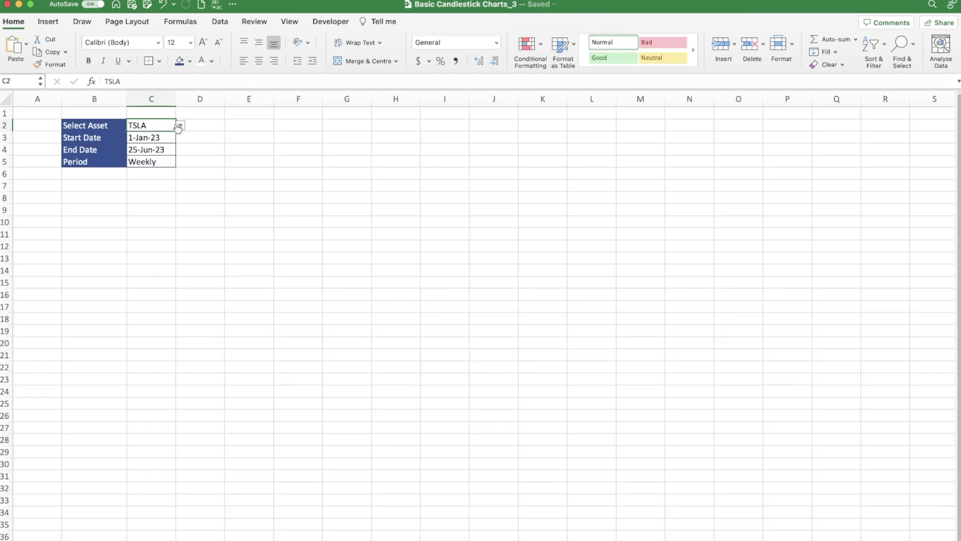
click(180, 125)
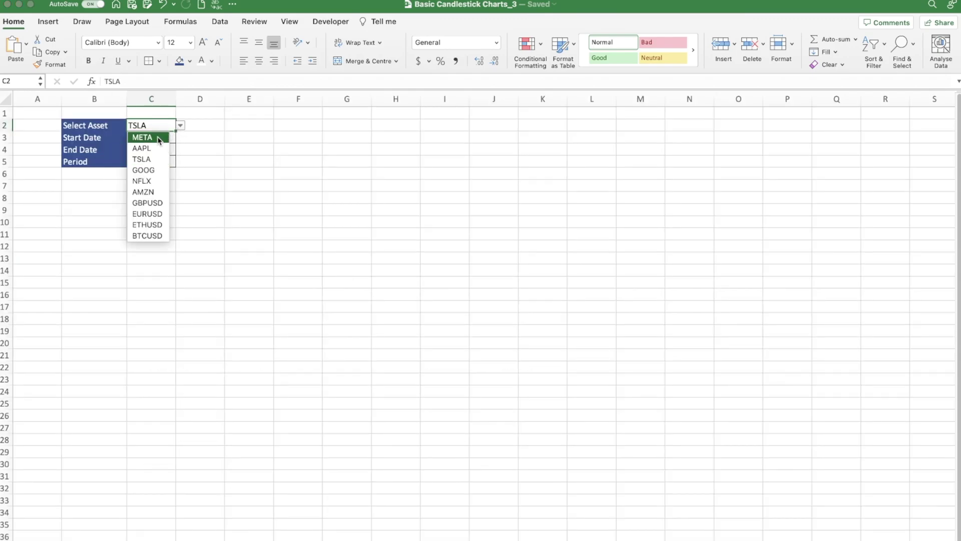
click(159, 138)
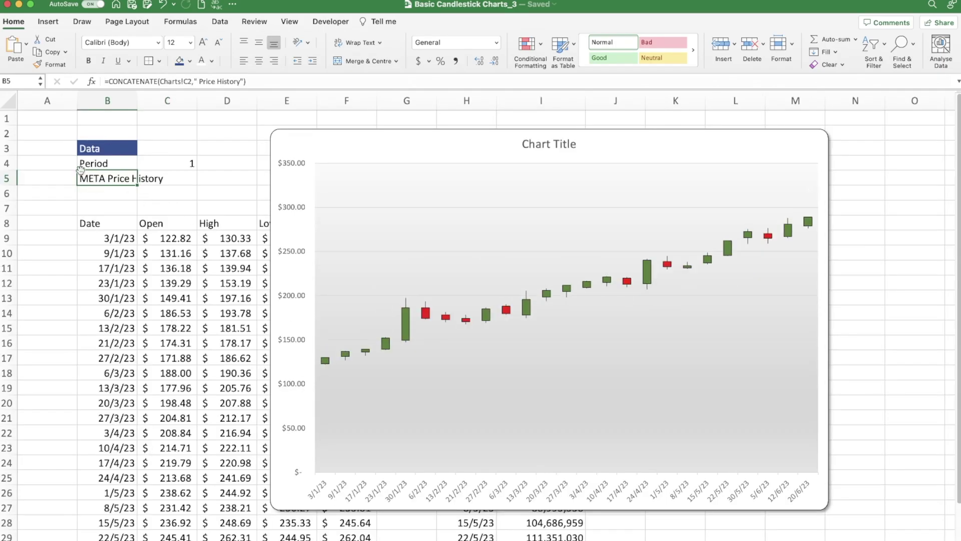
Step: Link the candlestick chart's title to cell B5 of the Data sheet with =Data!$B$5
click(534, 144)
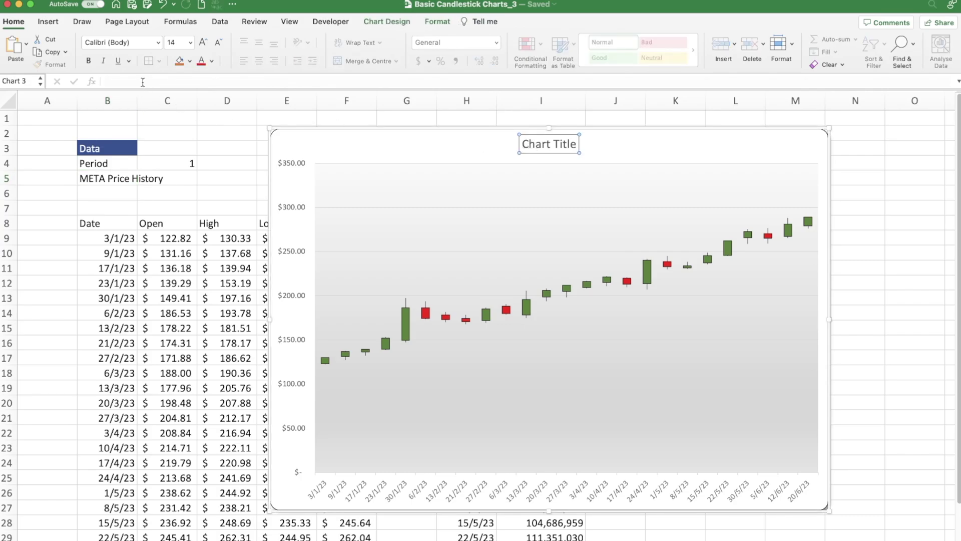
text(=)
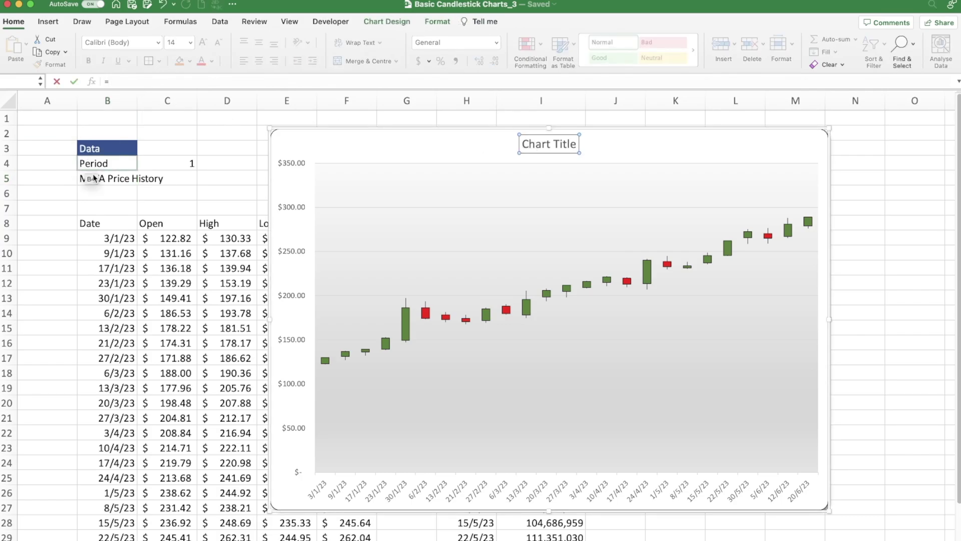
click(106, 177)
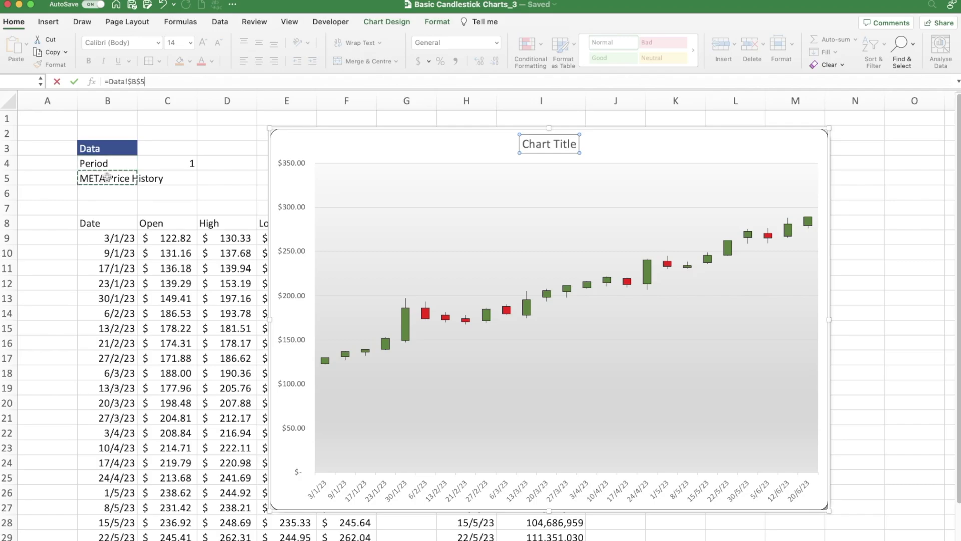
key(Return)
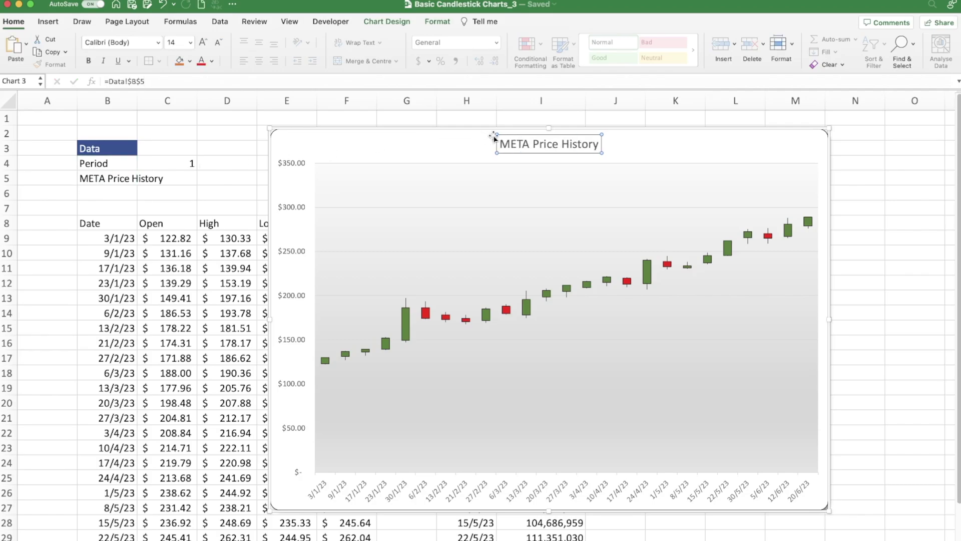
Step: Enlarge the chart title's font to size 24 and make it bold
click(203, 43)
click(202, 43)
click(202, 43)
click(203, 43)
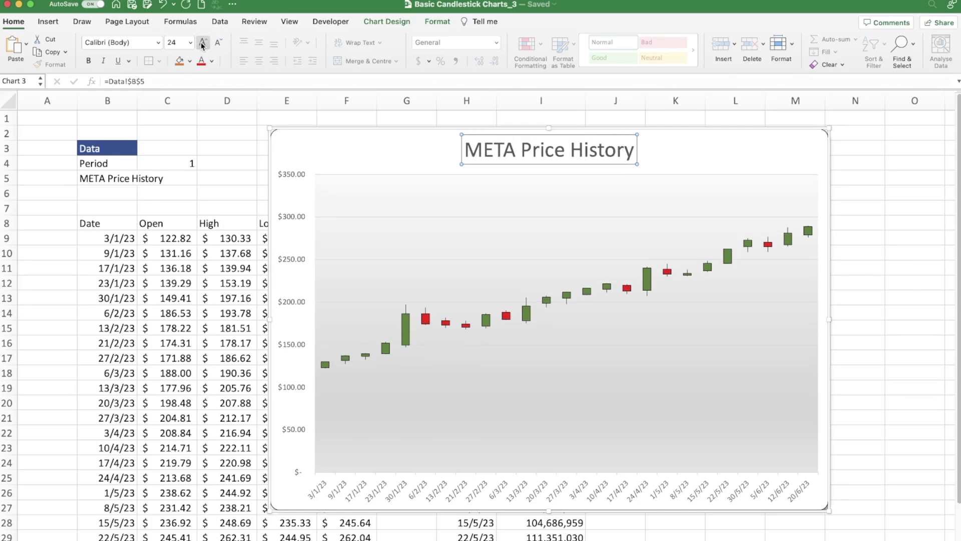
key(super+b)
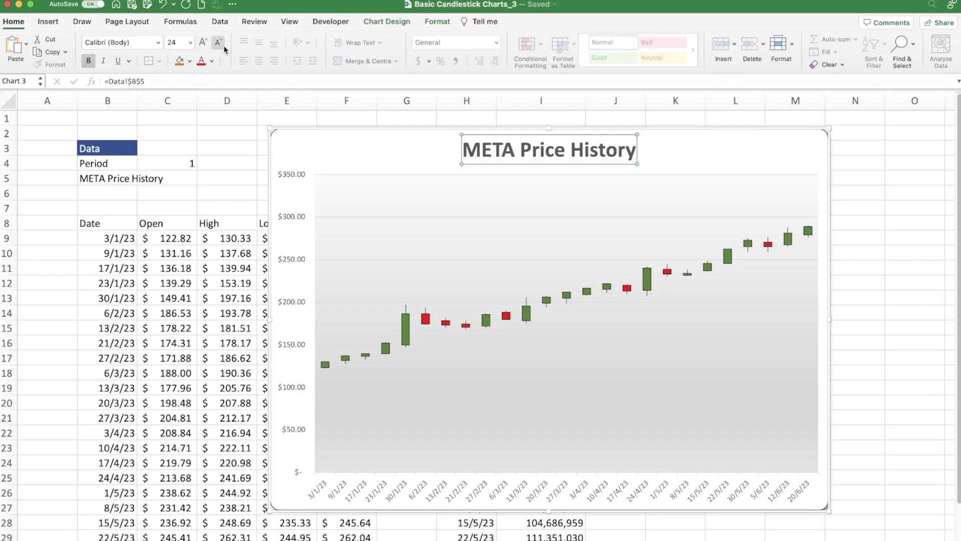
Step: Change the selected asset in cell C2 of the Charts sheet to TSLA
click(224, 153)
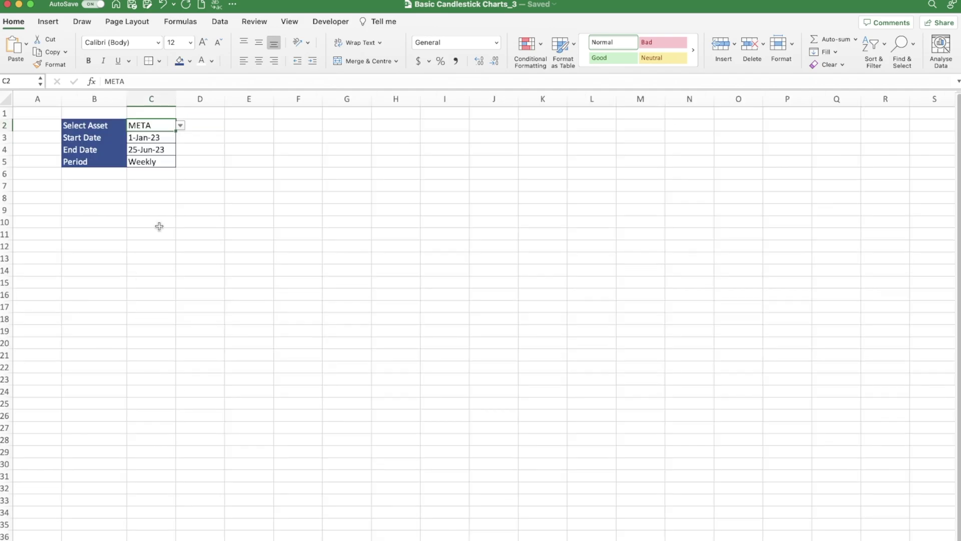
click(181, 126)
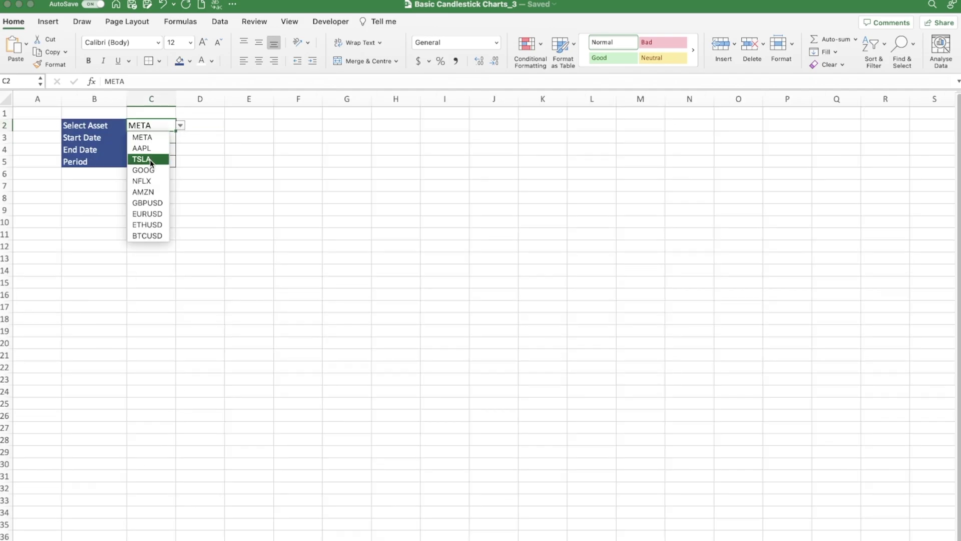
click(150, 159)
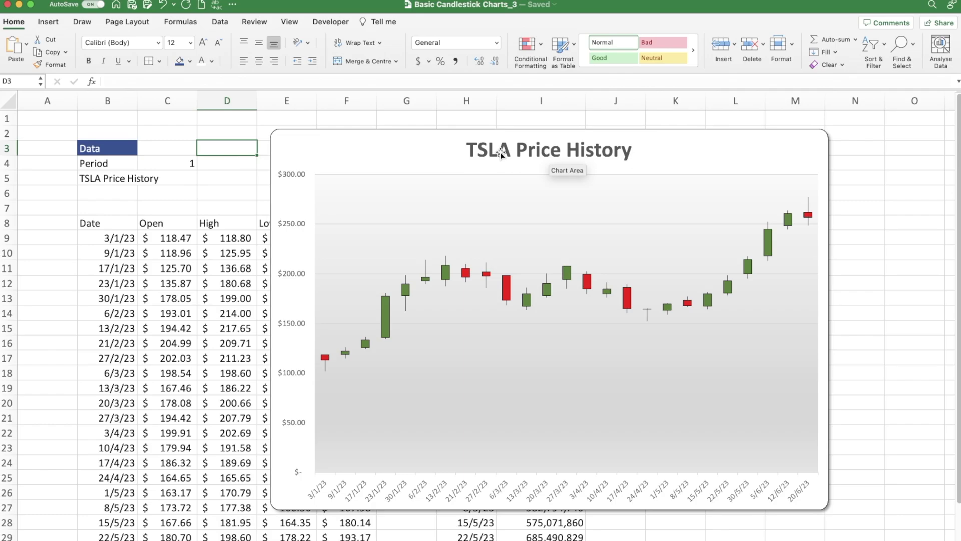
Step: Cut the candlestick chart from the Data sheet and paste it into the Charts sheet beside the criteria table
click(415, 144)
key(Delete)
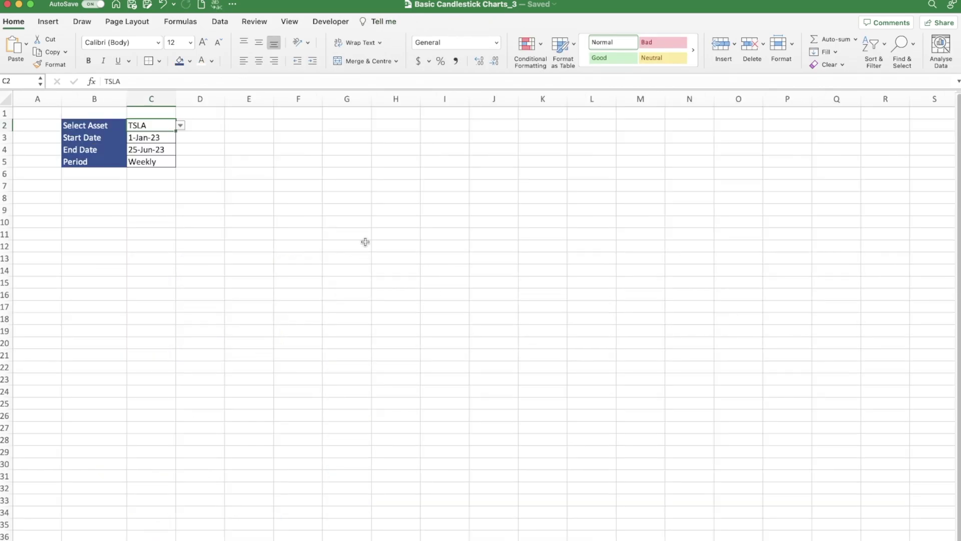
click(395, 149)
key(cmd+v)
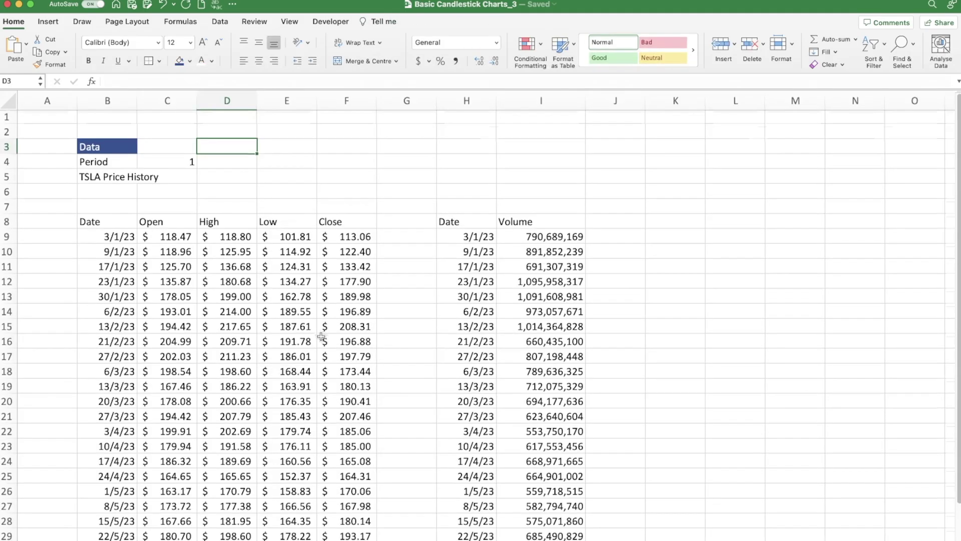
Step: Insert a recommended Stacked Area chart from the Date and Volume table starting at H8, and move it up over the price columns
scroll(321, 336, down, 3)
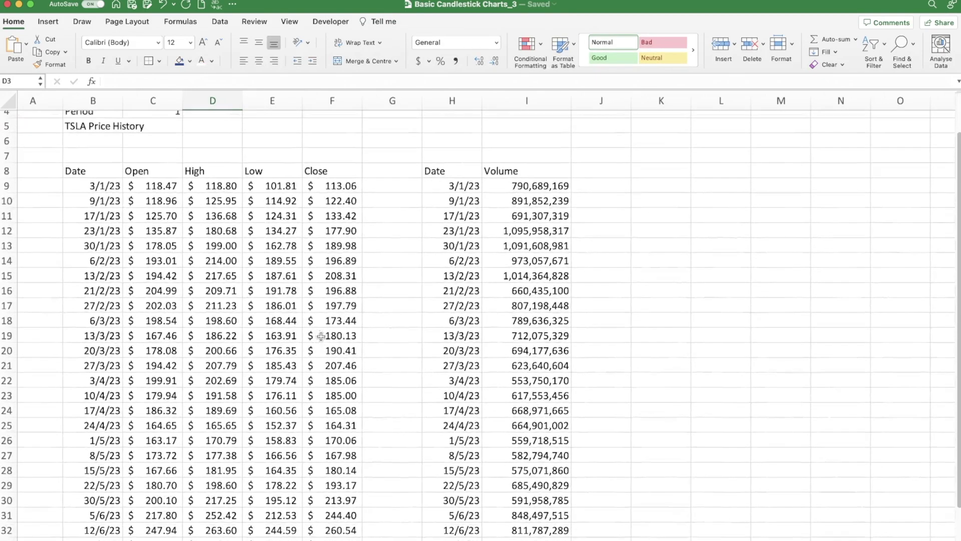
scroll(321, 336, up, 2)
click(431, 195)
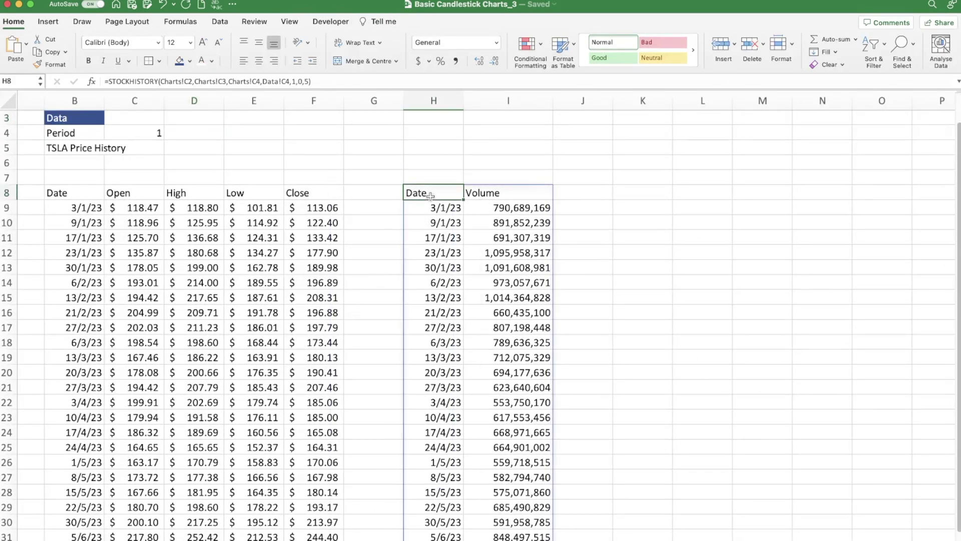
drag(430, 196, 508, 535)
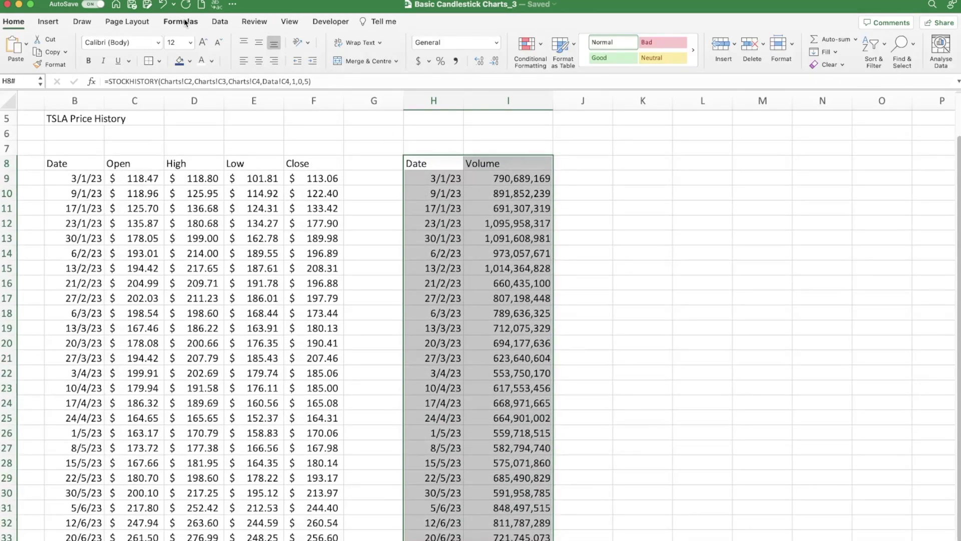
click(49, 22)
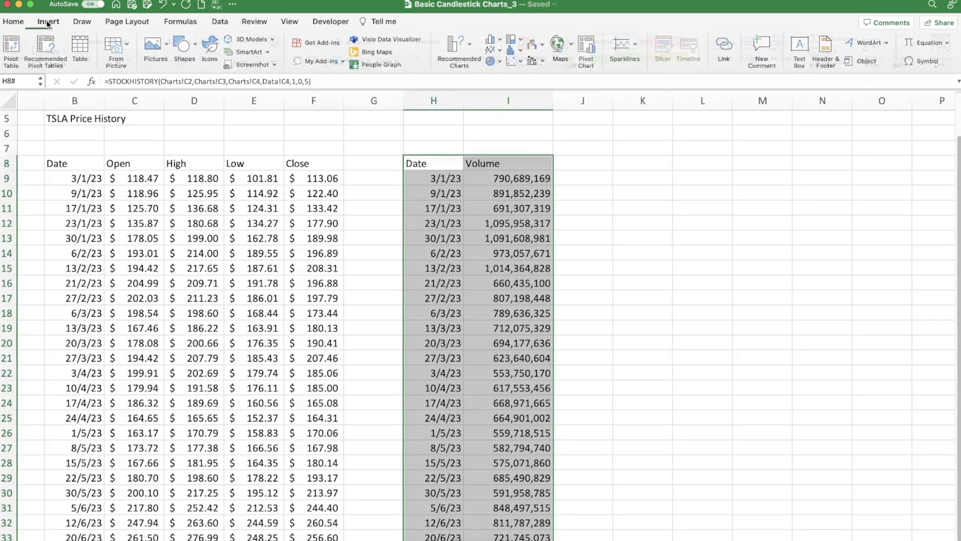
click(471, 43)
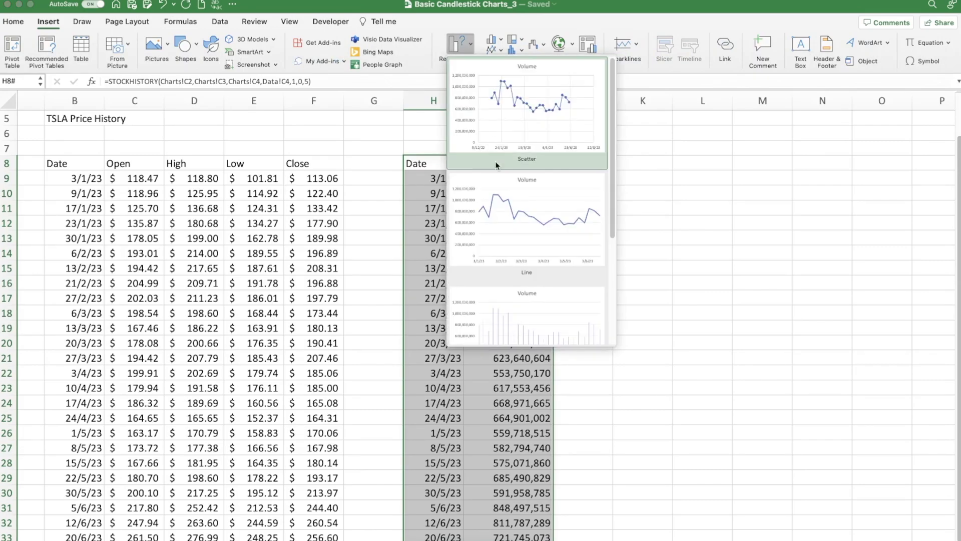
scroll(496, 165, down, 3)
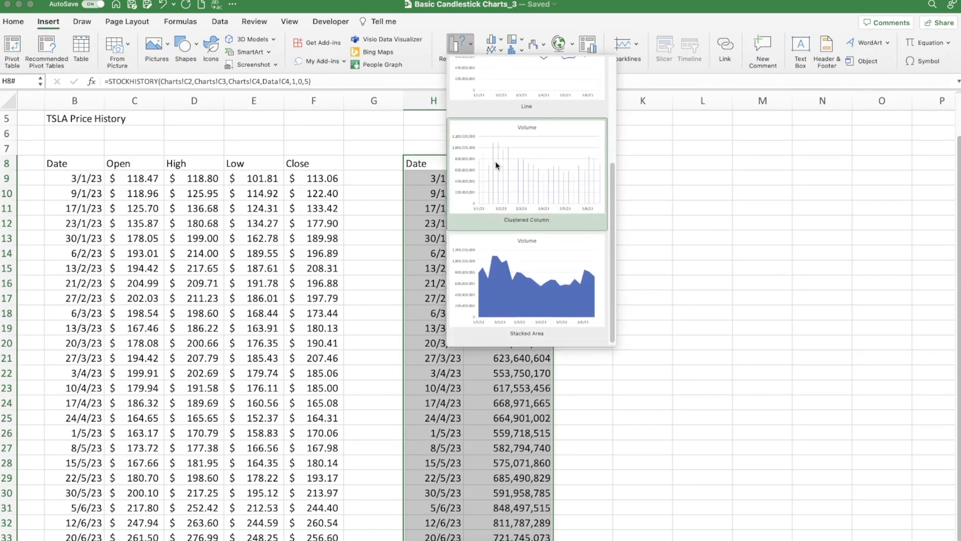
click(528, 297)
drag(517, 242, 444, 129)
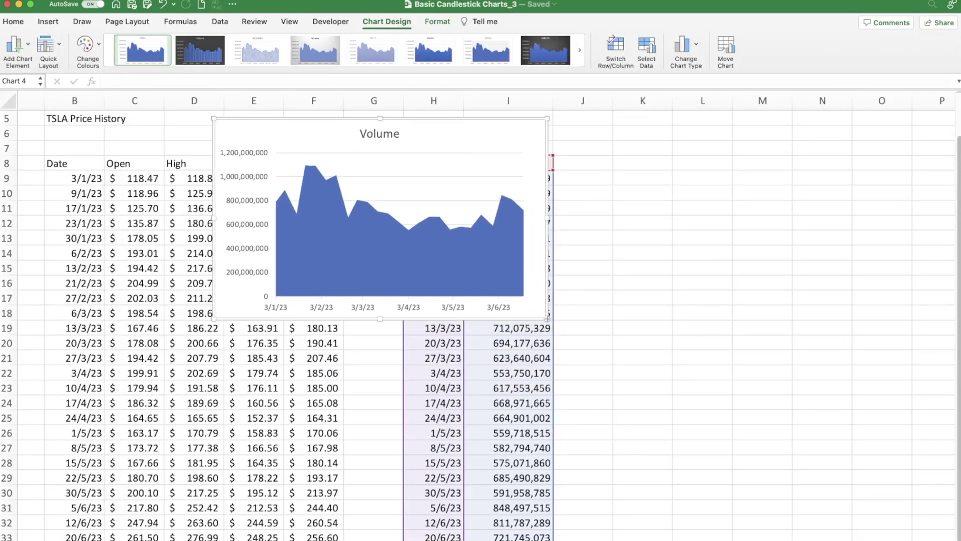
Step: Enlarge the Volume chart to about row 25 and column K, and give its plot area a light grey linear gradient fill
drag(547, 319, 696, 421)
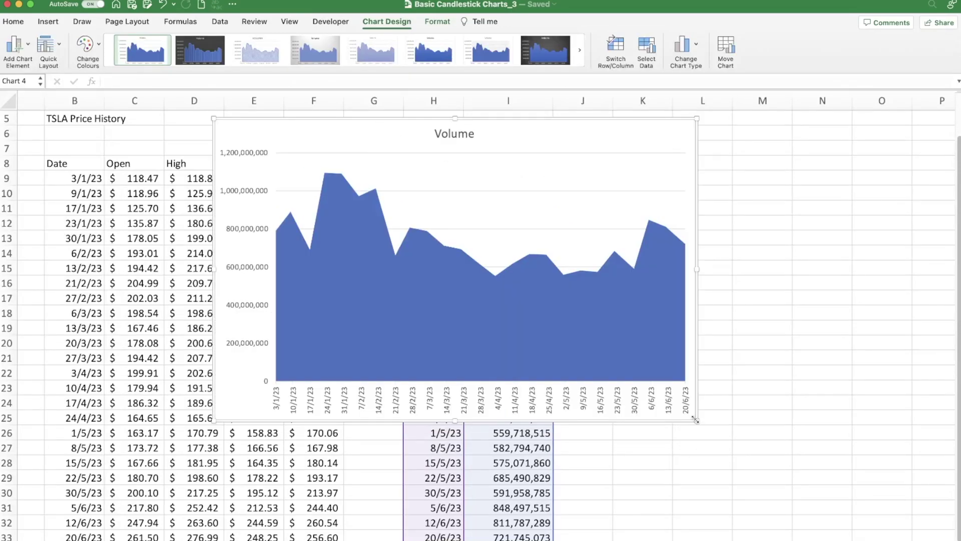
double_click(598, 155)
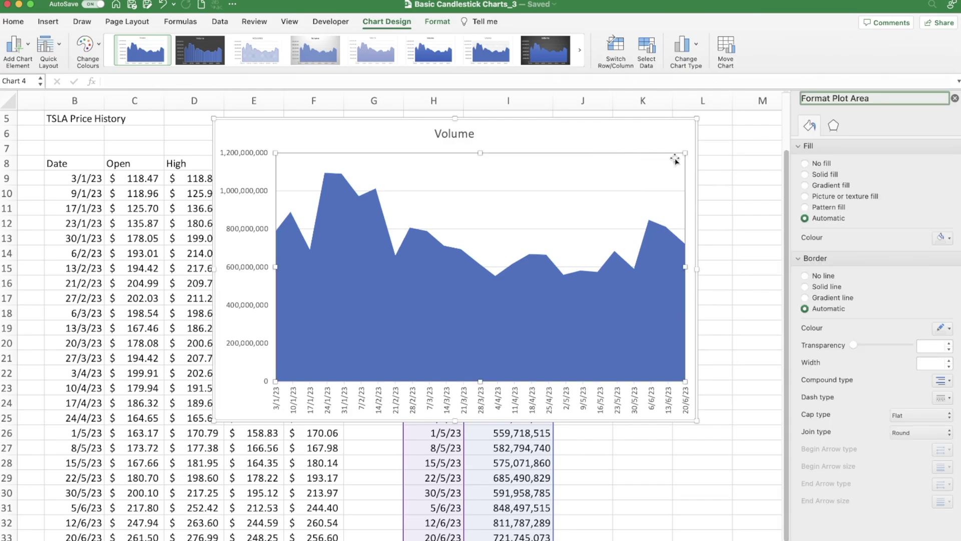
click(806, 185)
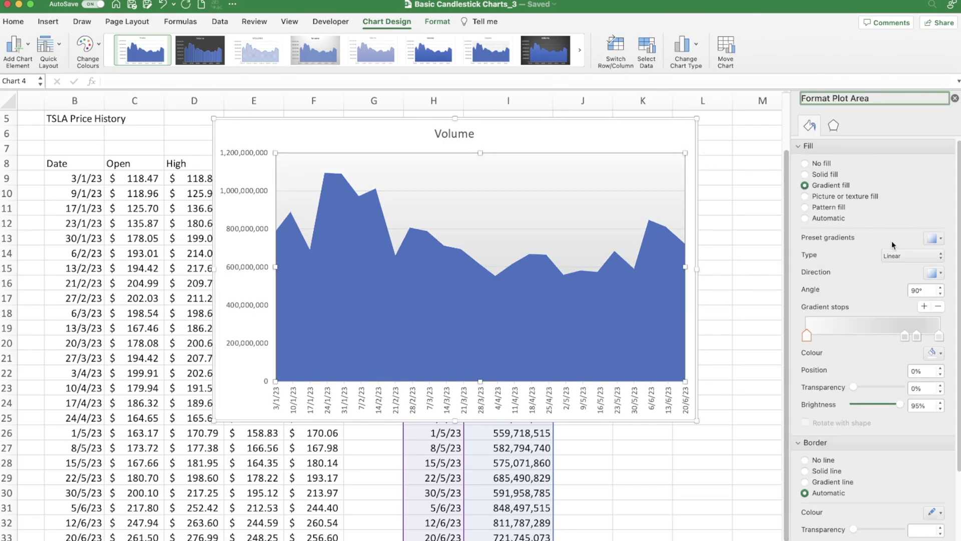
click(941, 240)
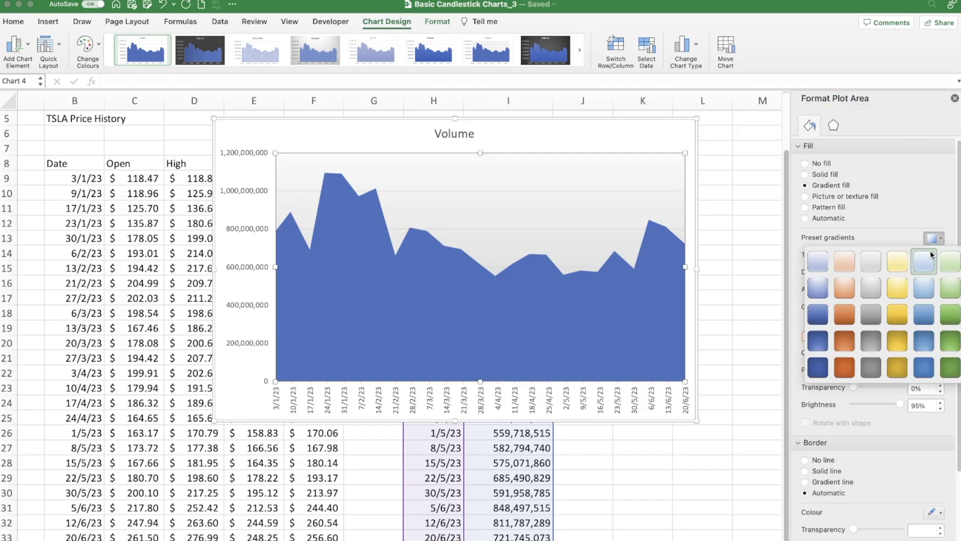
click(877, 260)
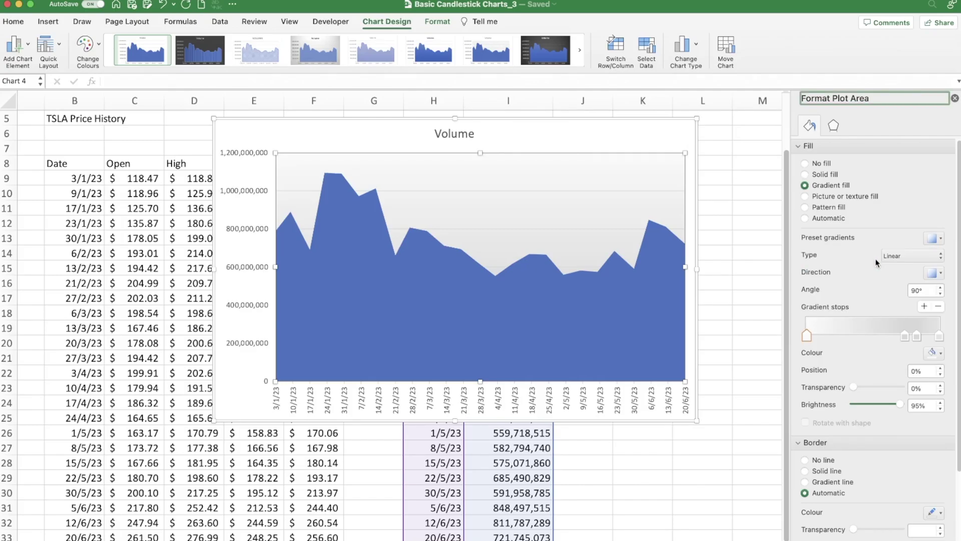
Step: Format the Volume chart area with rounded corners, a solid border line and a 45° outer shadow at 3 pt distance
click(676, 119)
click(805, 538)
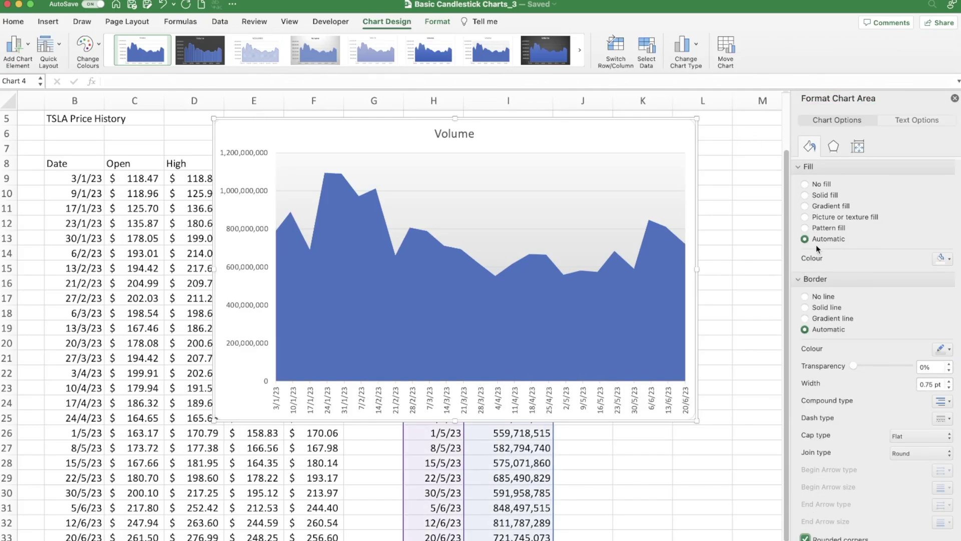
click(805, 307)
click(834, 146)
click(942, 185)
click(861, 282)
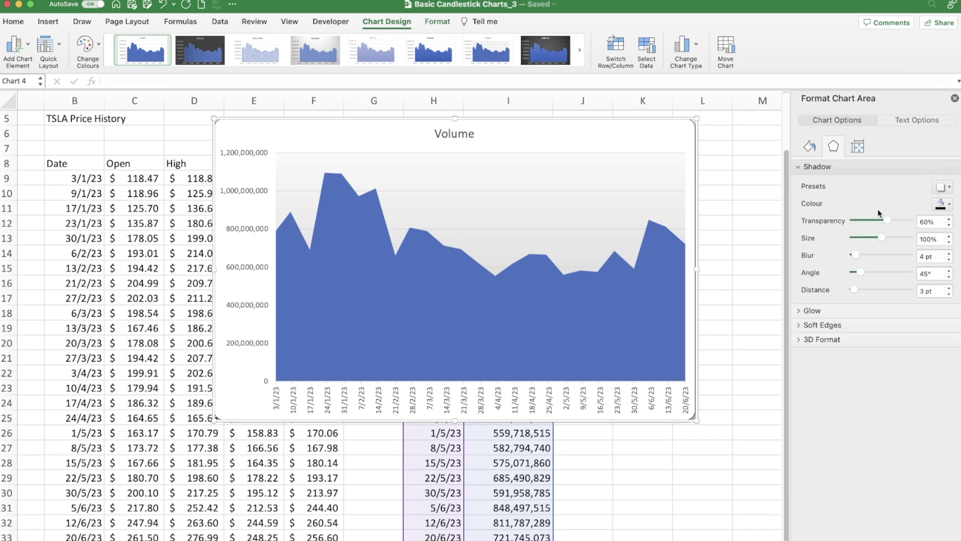
click(955, 99)
Step: Make the Volume chart's title bold and increase its font size by four increments
click(460, 136)
key(super+b)
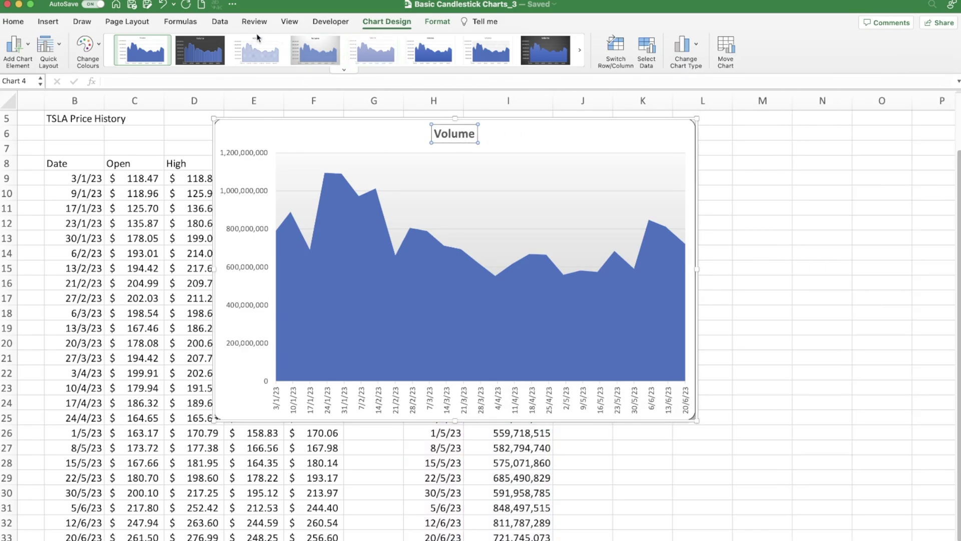
click(14, 22)
click(202, 44)
click(203, 44)
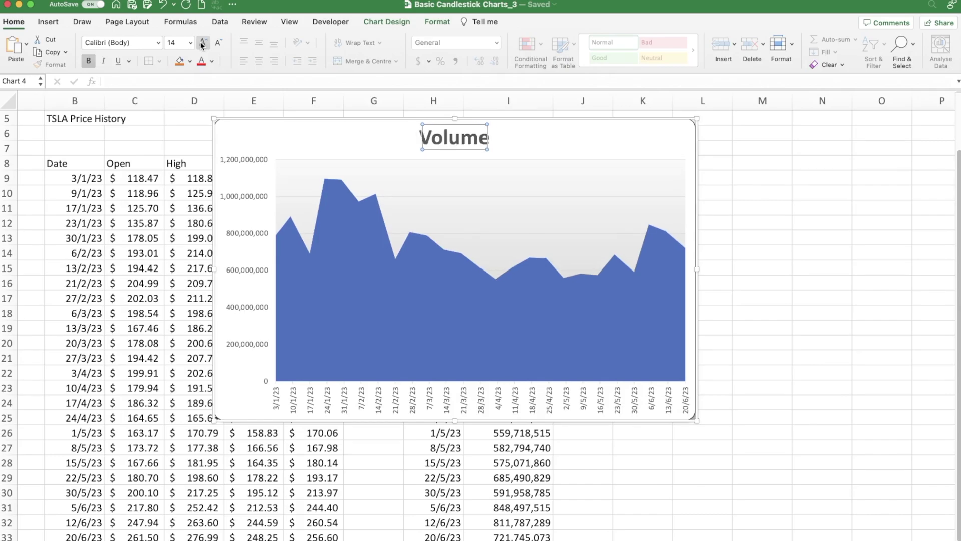
click(203, 44)
click(203, 44)
Step: Cut the Volume chart from the Data sheet and paste it into the Charts sheet
click(302, 121)
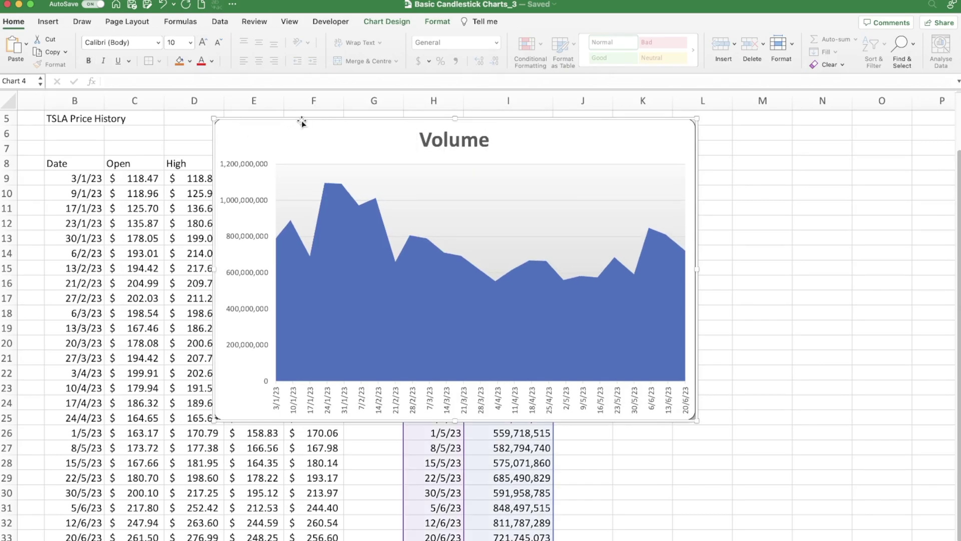
key(super+x)
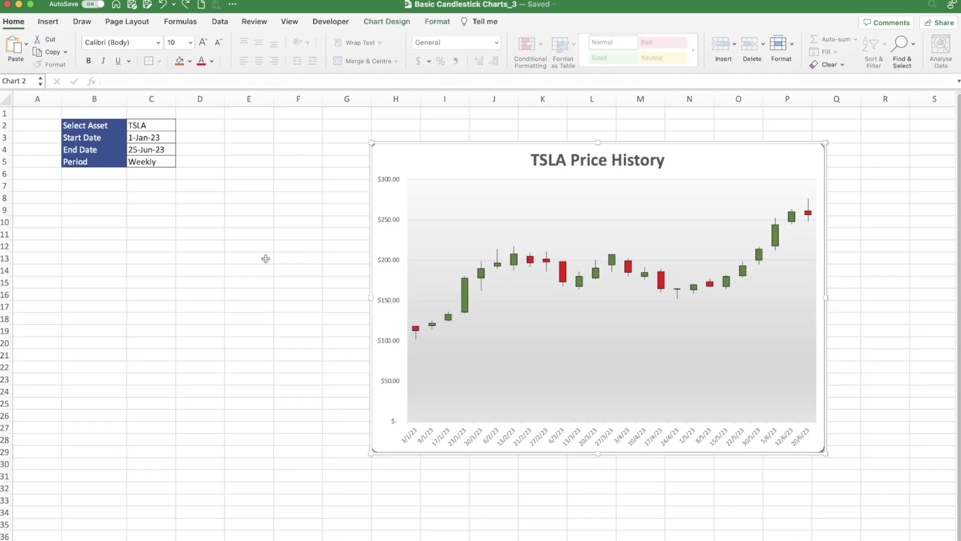
click(265, 260)
key(super+v)
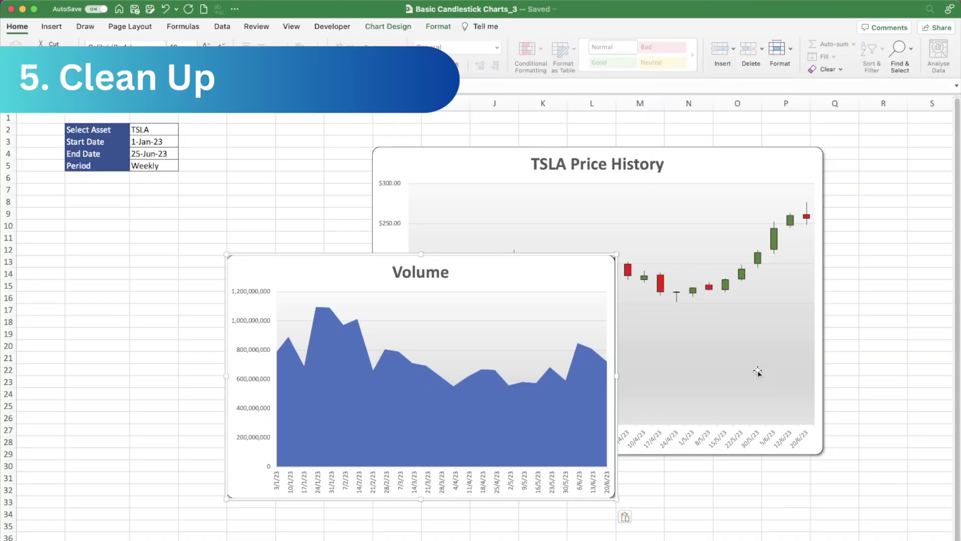
Step: Move the Volume chart down and left out of the way, and place the price chart beside the criteria table near row 1
drag(513, 283, 324, 341)
click(500, 160)
drag(501, 160, 342, 132)
Step: Shorten the Volume chart from its upper edge to start at row 27, and align it directly beneath the price chart
click(205, 314)
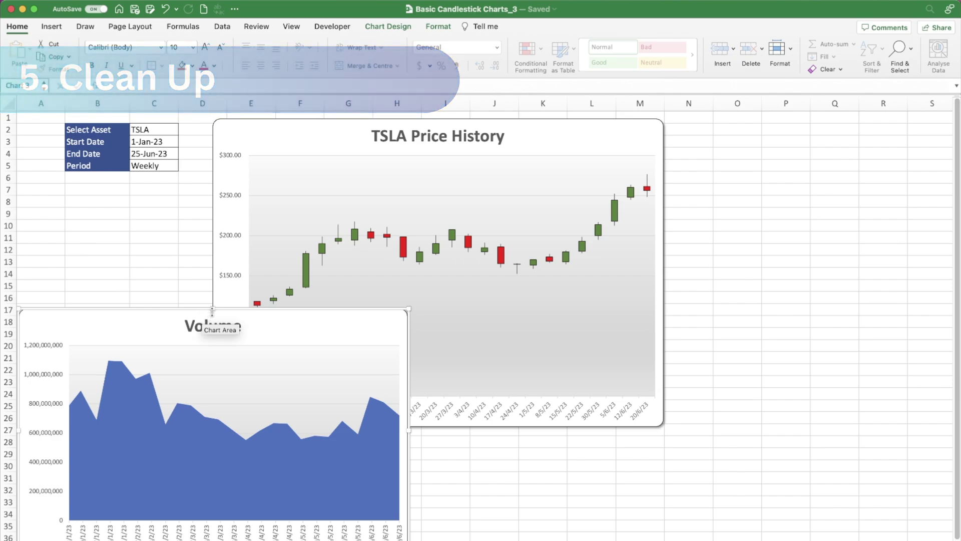
drag(205, 314, 233, 425)
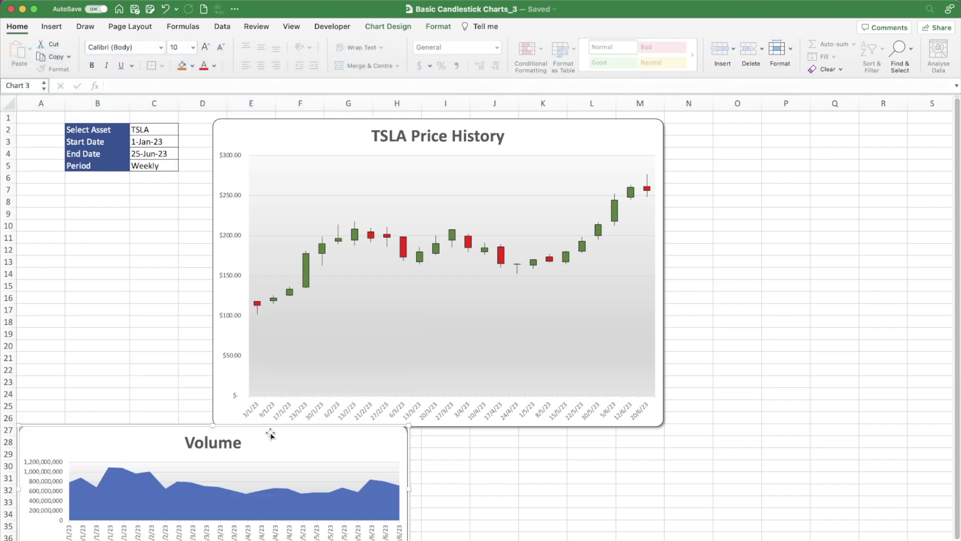
drag(287, 449, 473, 448)
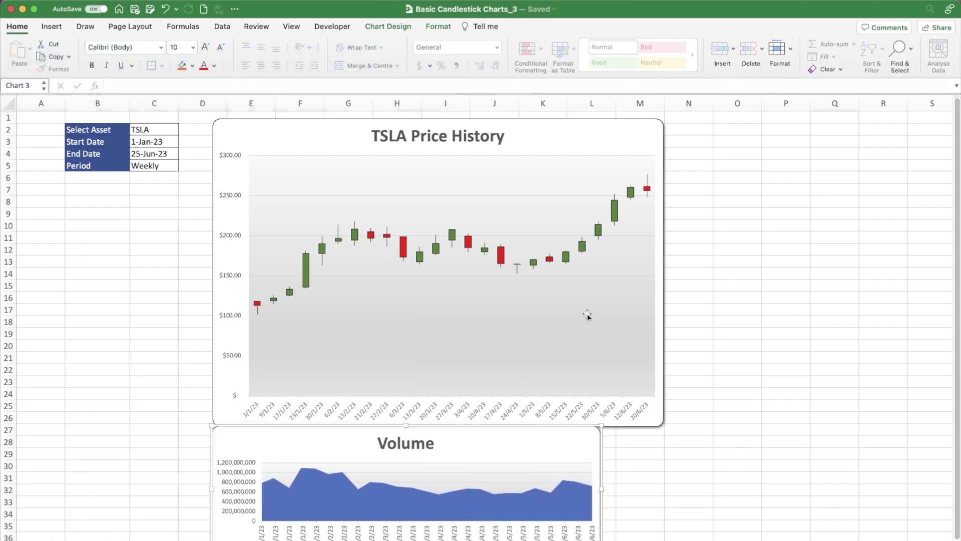
Step: Widen the price chart and the Volume chart so both extend to column Q
click(654, 279)
drag(665, 272, 847, 273)
click(545, 449)
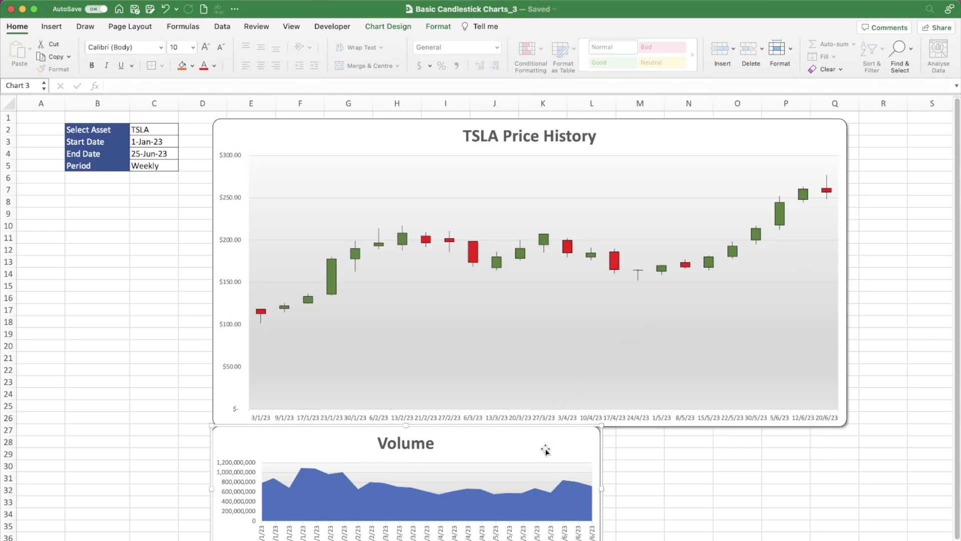
drag(602, 488, 846, 469)
click(882, 286)
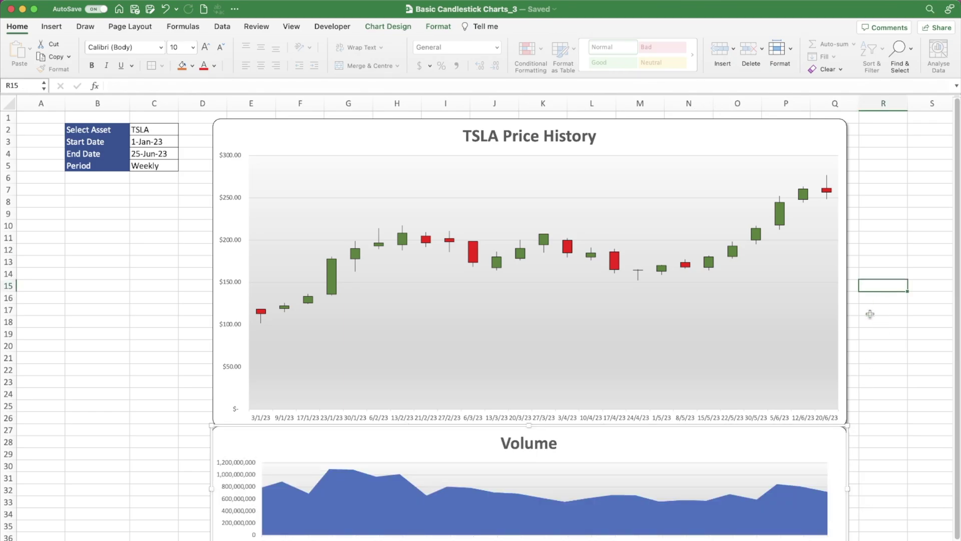
scroll(706, 464, down, 1)
scroll(701, 461, up, 2)
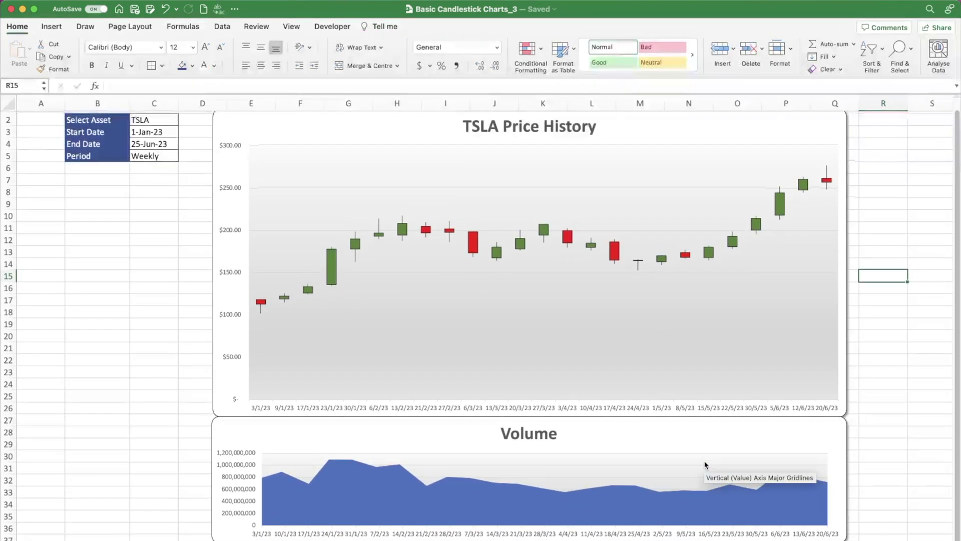
Step: Change the selected asset in cell C2 to META
click(171, 125)
click(183, 125)
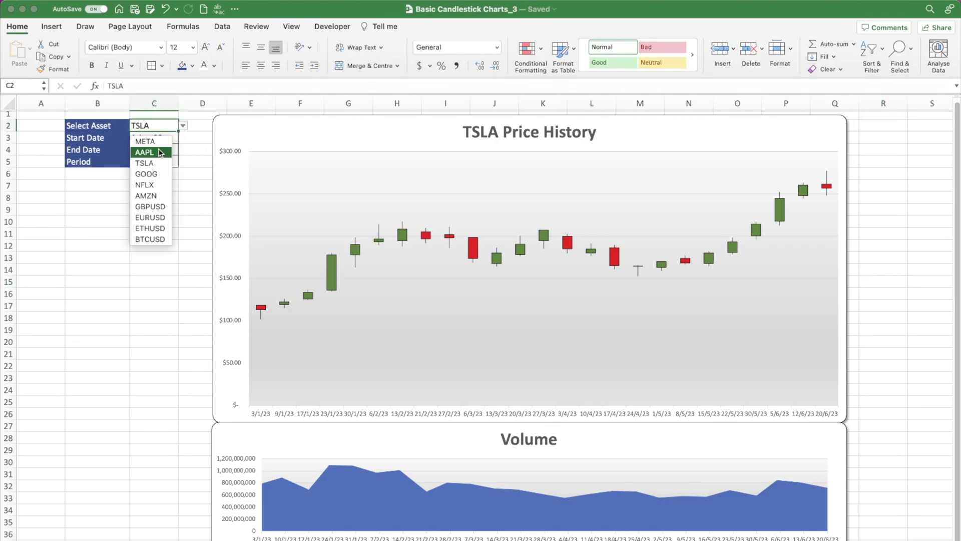
click(161, 147)
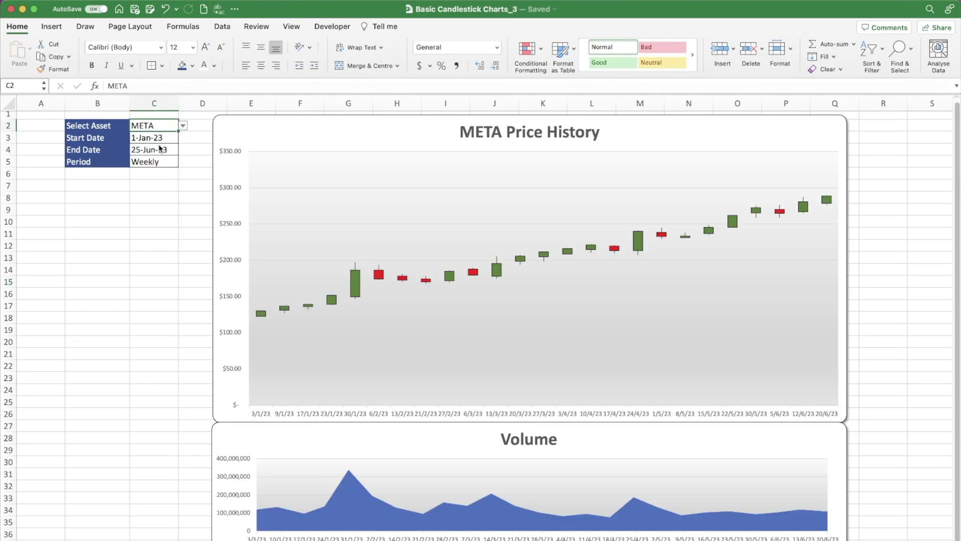
Step: Try the Daily period in cell C5 and switch it back to Weekly
click(156, 160)
click(167, 178)
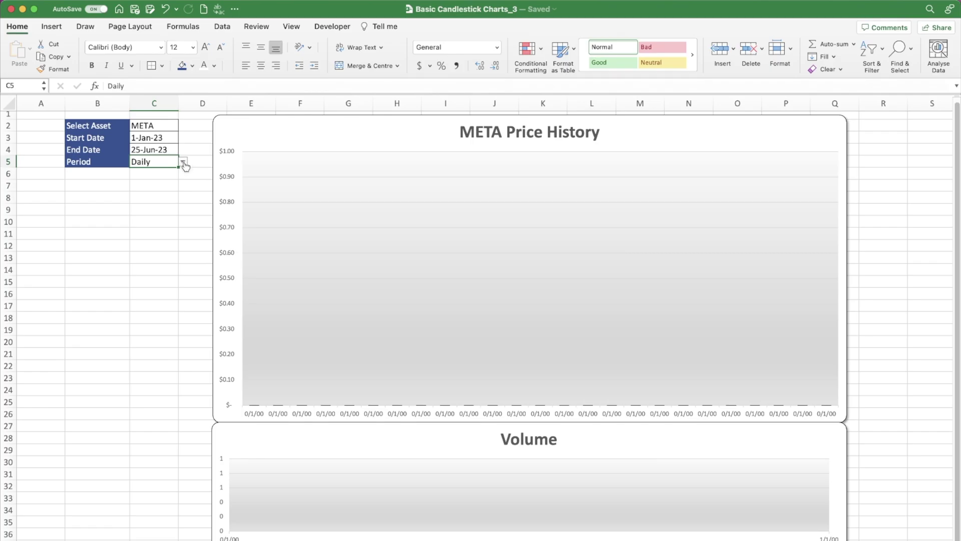
click(183, 161)
click(150, 188)
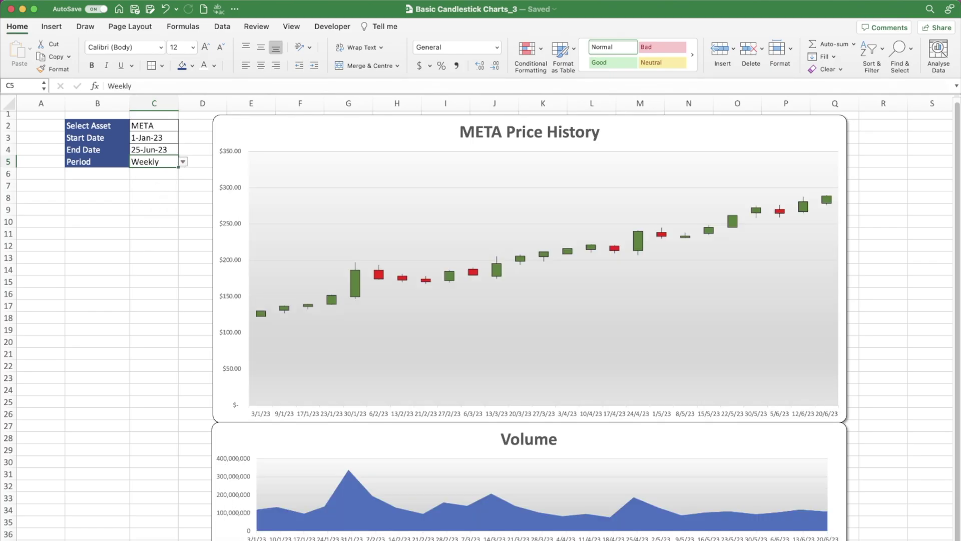
Step: Move the chart title formula on the Data sheet from cell B5 to C5
key(ctrl+Page_Down)
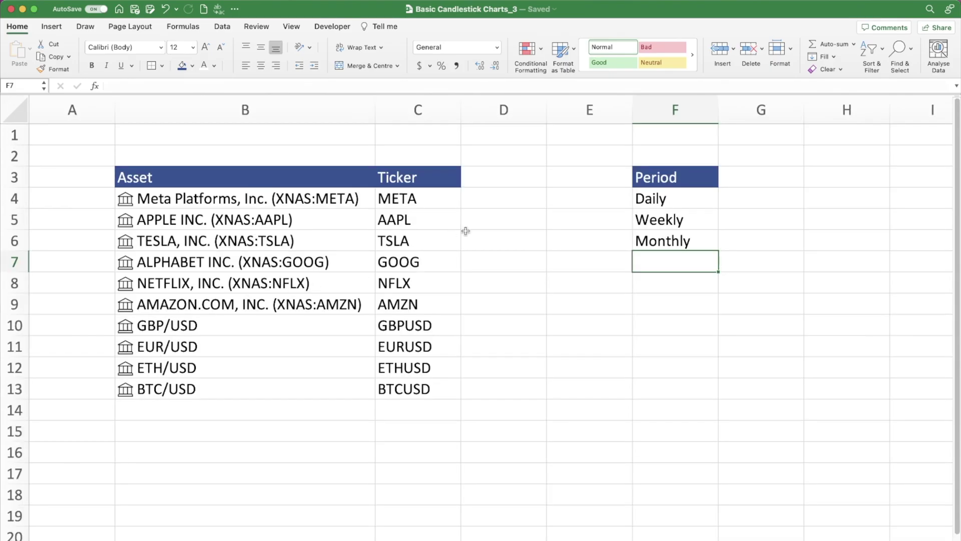
key(ctrl+Page_Down)
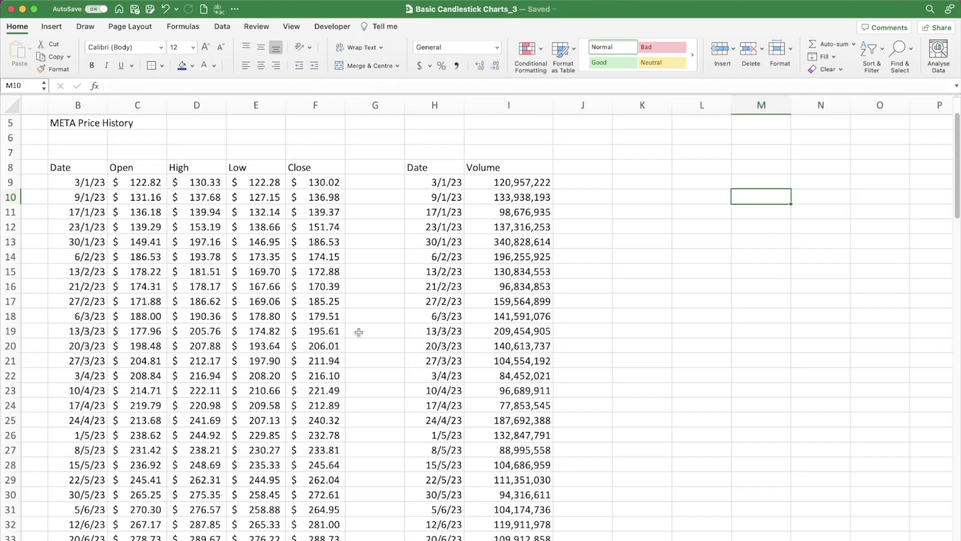
scroll(359, 332, up, 3)
scroll(359, 331, left, 1)
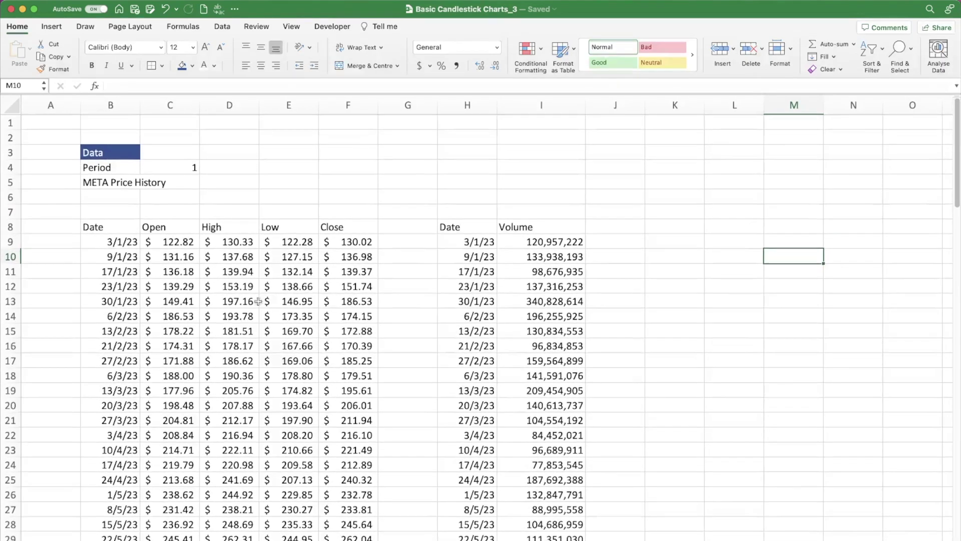
click(117, 180)
drag(117, 177, 177, 178)
Step: Label cell B5 of the Data sheet "Chart Title"
text(Va)
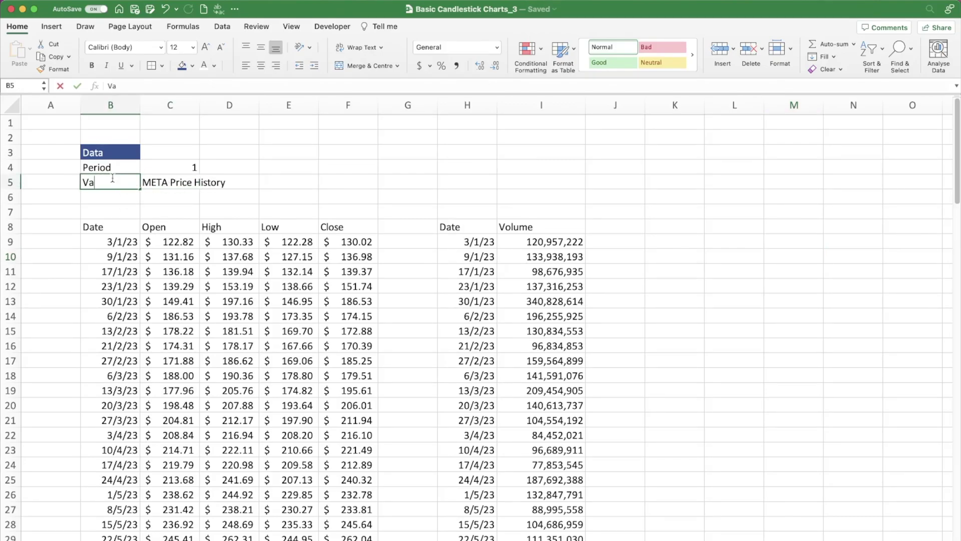
text(rt)
key(BackSpace)
key(BackSpace)
key(BackSpace)
key(BackSpace)
text(Chart)
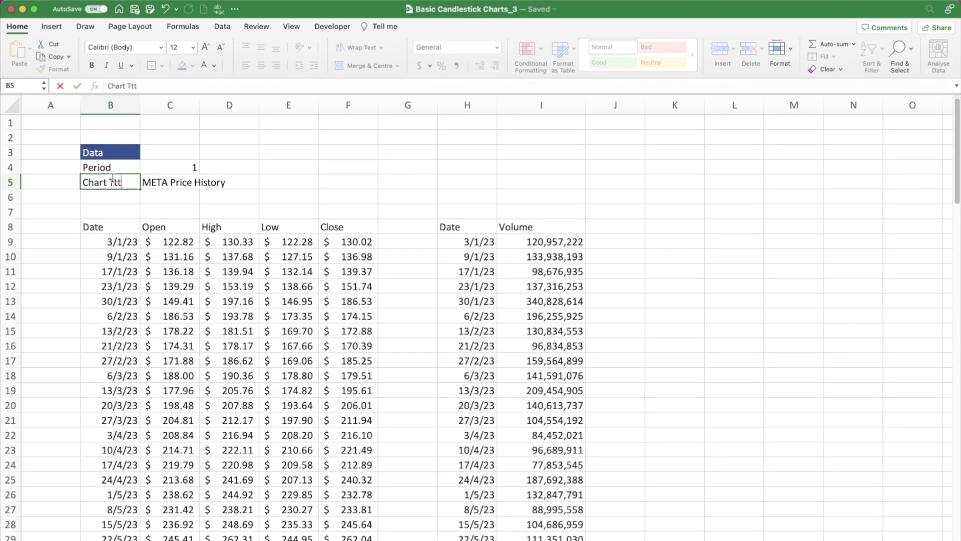
text( Title)
key(Return)
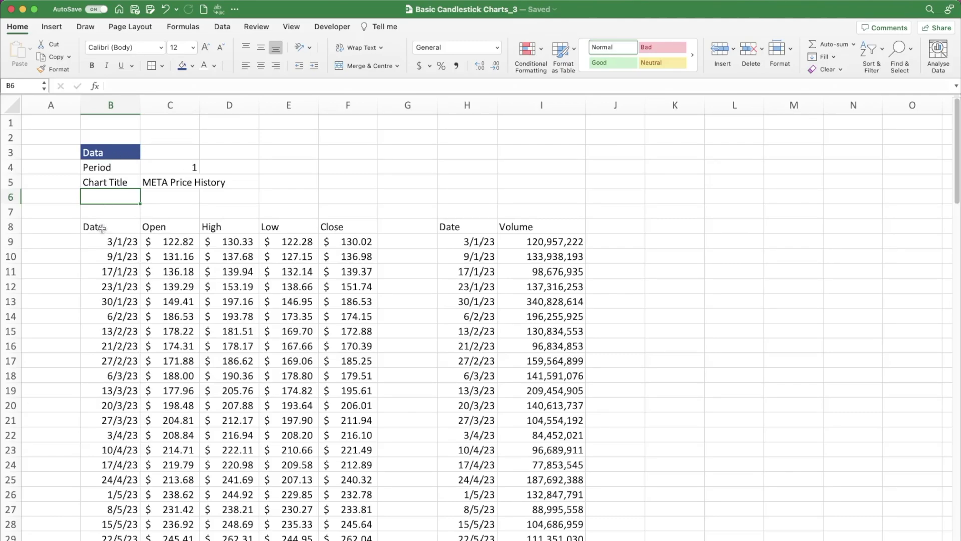
Step: Format the table headers in B8:F8 and H8:I8 with a dark blue fill and white font
drag(102, 228, 229, 227)
drag(103, 228, 348, 226)
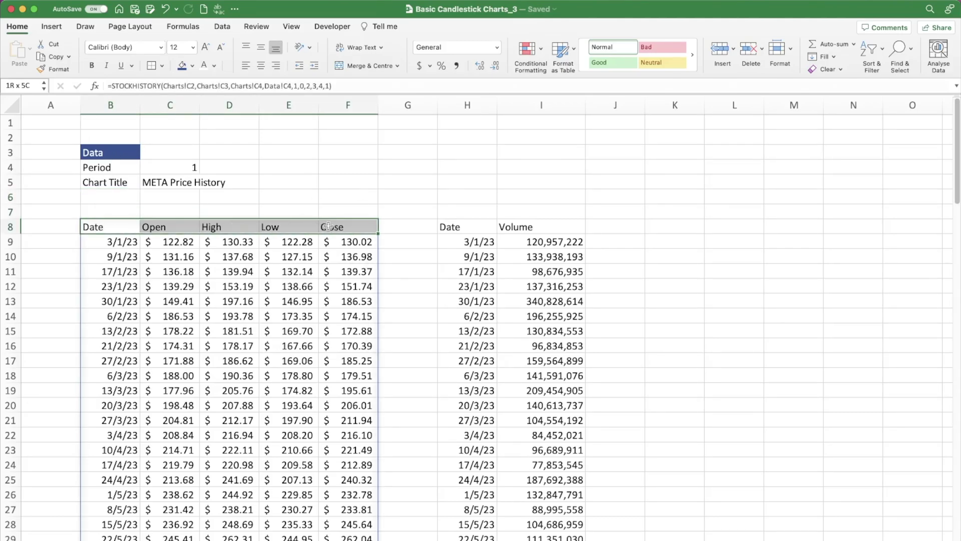
click(182, 65)
click(204, 66)
drag(453, 228, 525, 228)
click(181, 66)
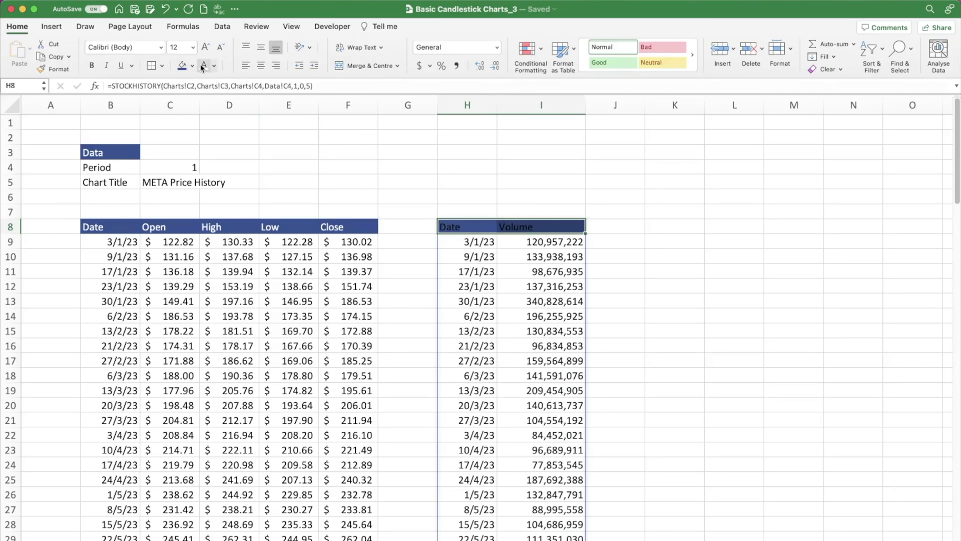
click(204, 66)
click(345, 182)
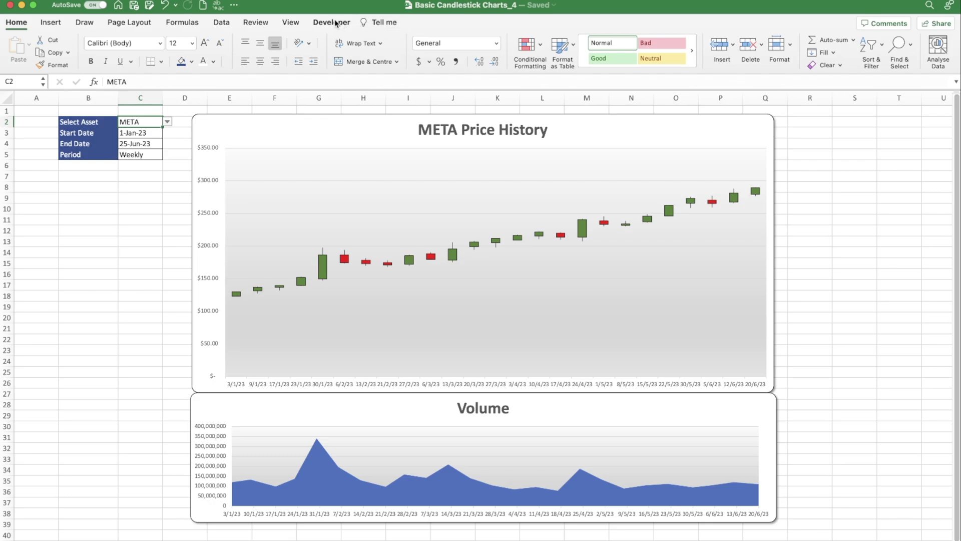
Step: Check that the Developer tab is enabled among the main tabs in the ribbon customisation settings
click(234, 5)
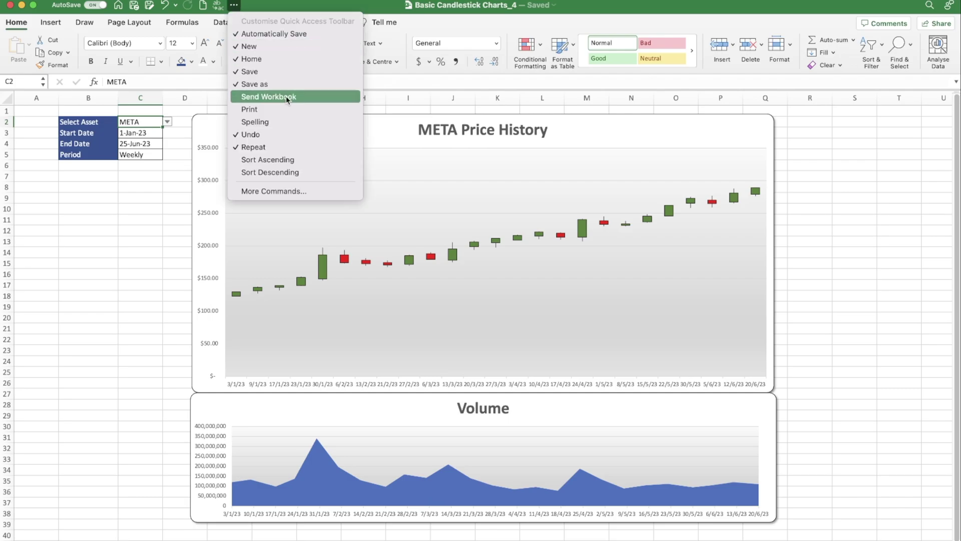
click(294, 190)
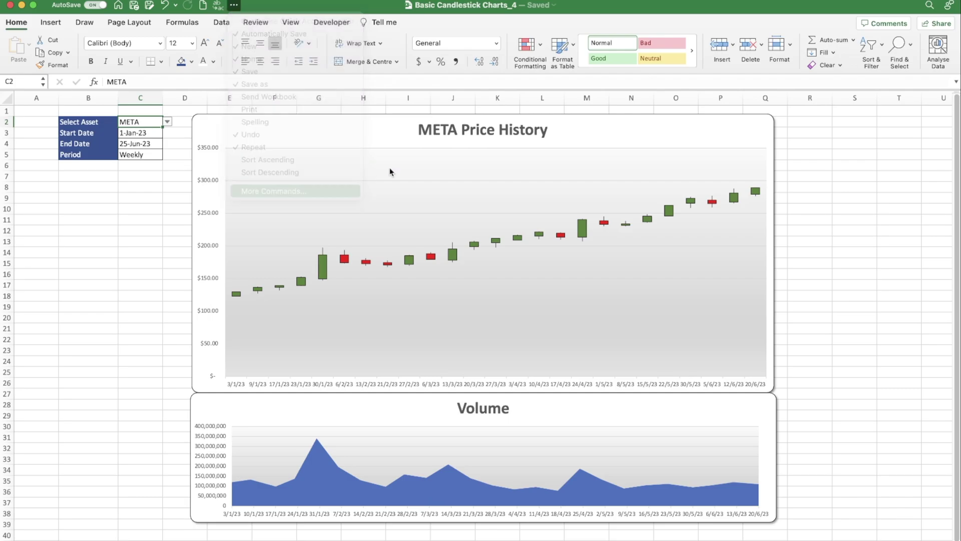
click(435, 99)
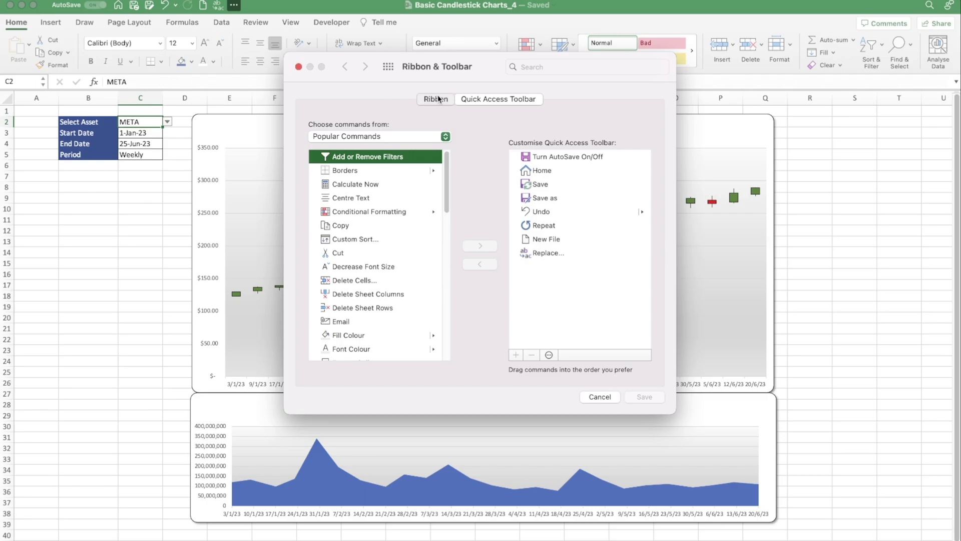
scroll(529, 268, down, 5)
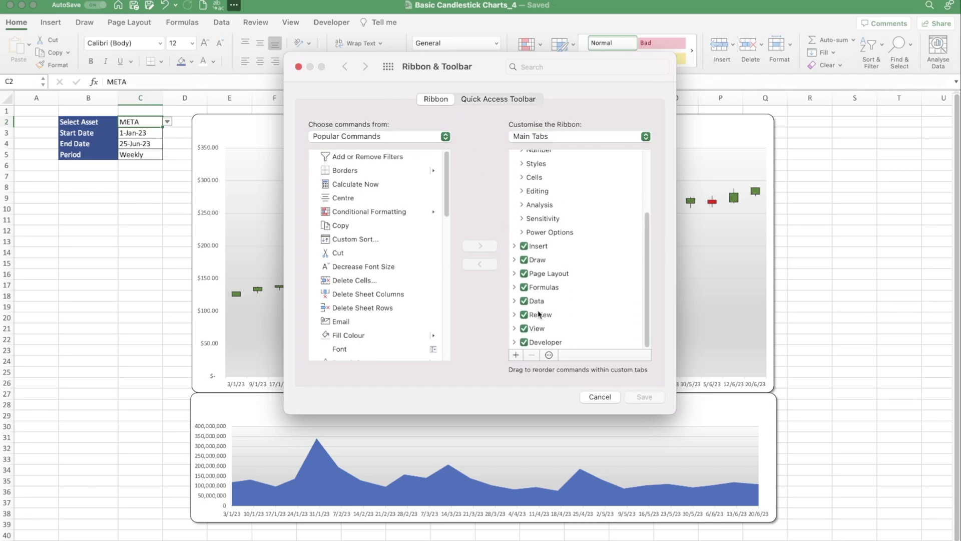
click(523, 342)
click(638, 396)
click(299, 67)
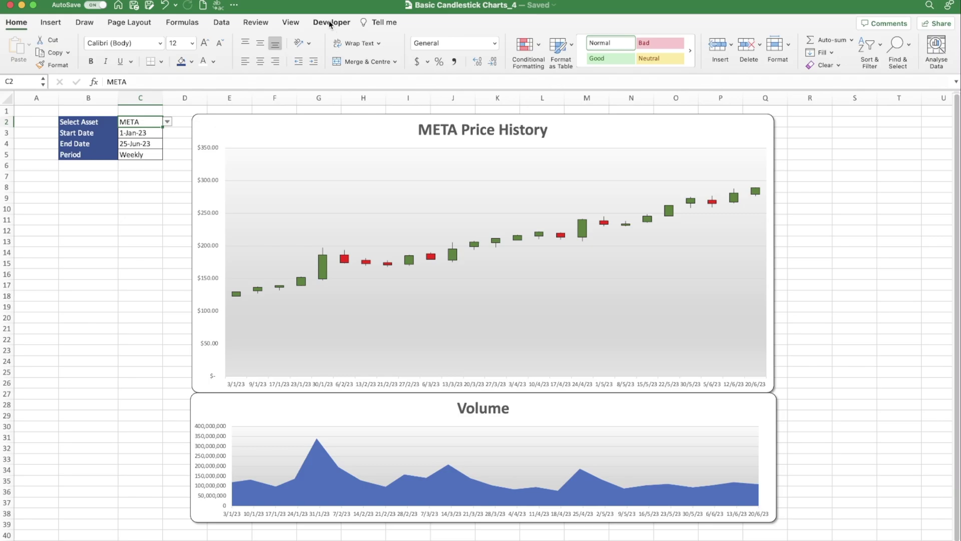
Step: Search the Office Add-ins store for "Calendar"
click(331, 23)
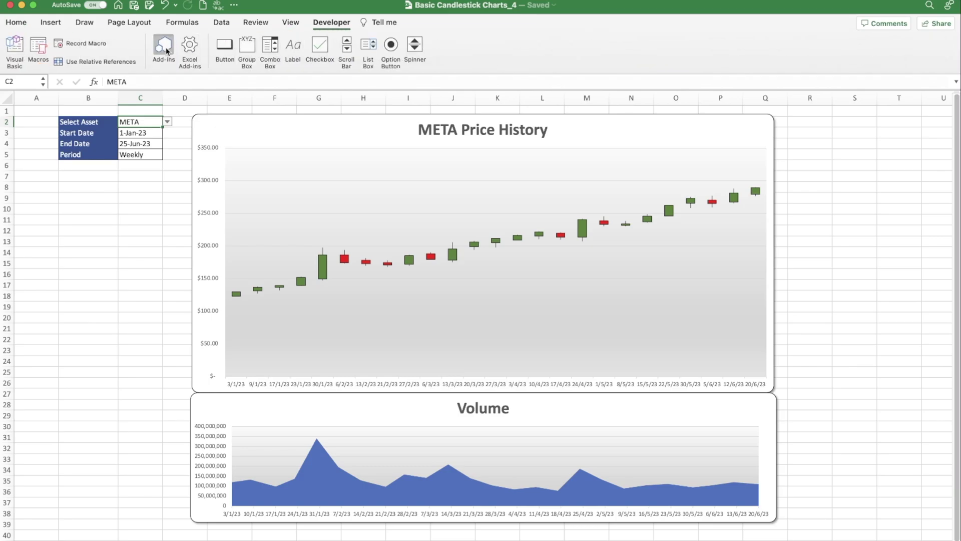
click(166, 47)
click(338, 66)
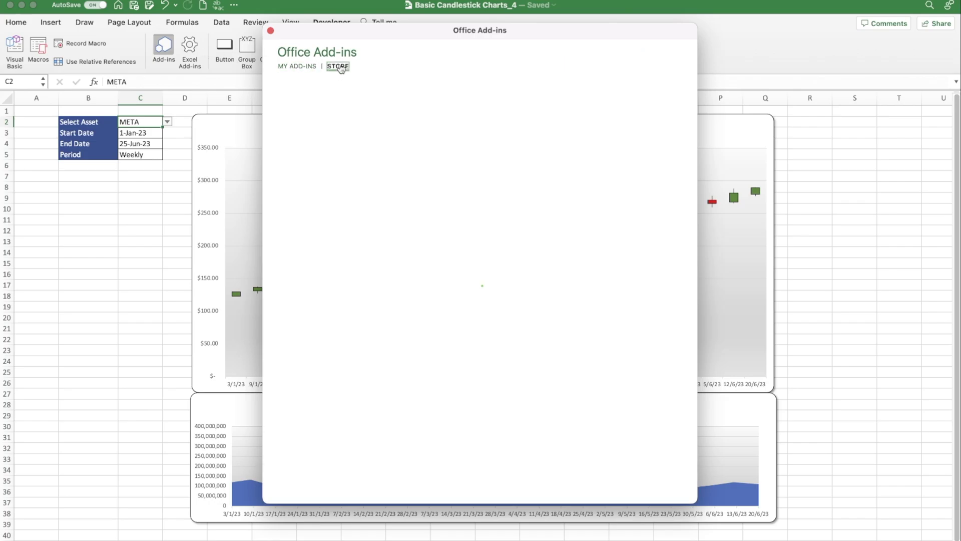
click(334, 113)
text(c)
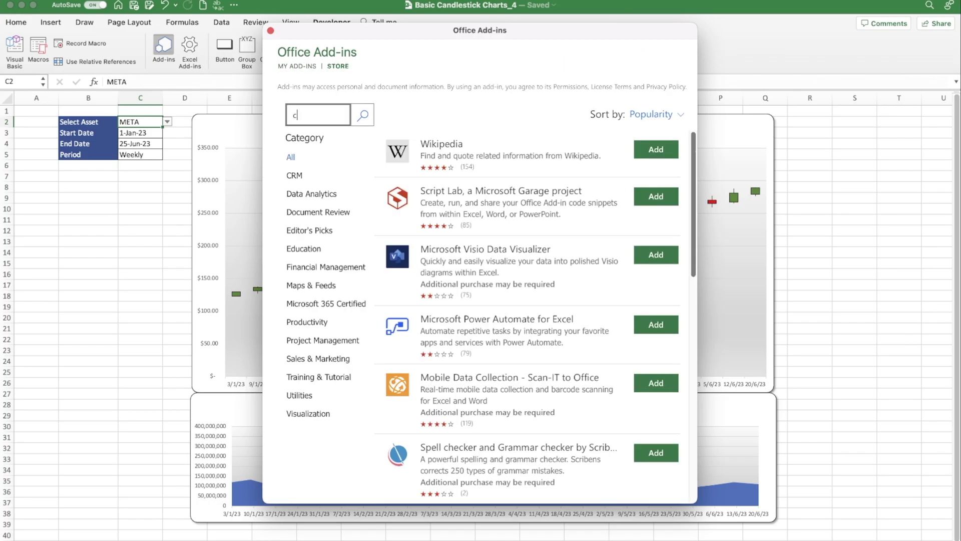
text(alendar)
key(Return)
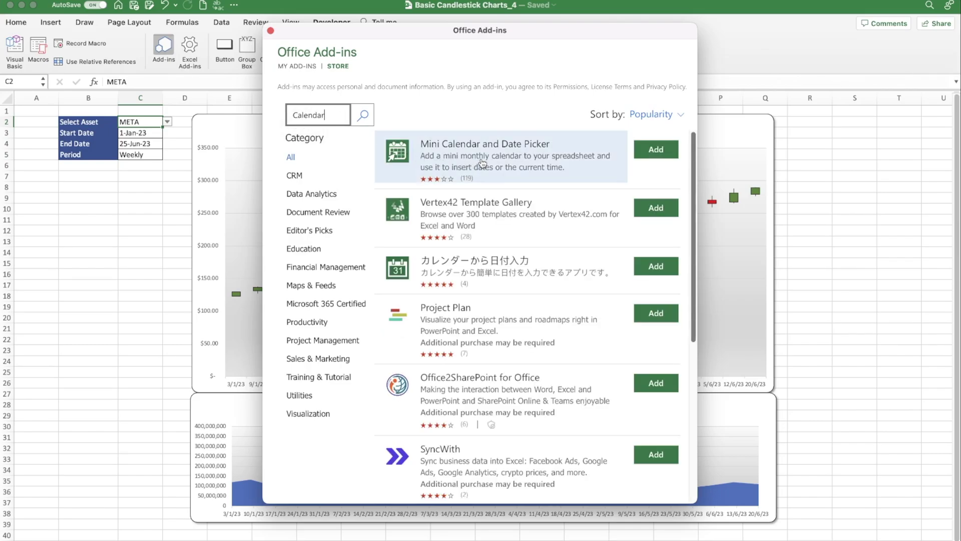
Step: Add the Mini Calendar and Date Picker add-in, accepting its terms, and place it below the criteria table
click(656, 149)
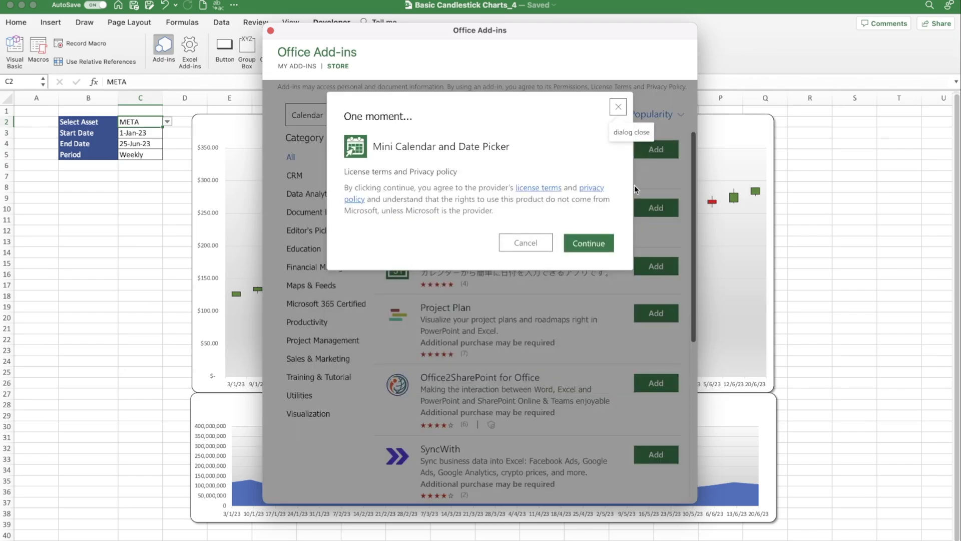
click(589, 243)
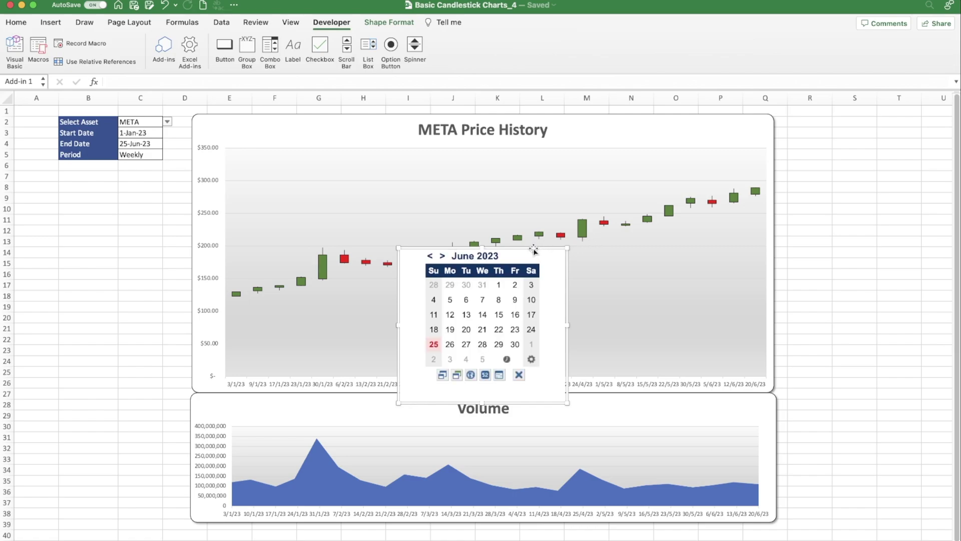
drag(534, 248, 151, 172)
click(136, 360)
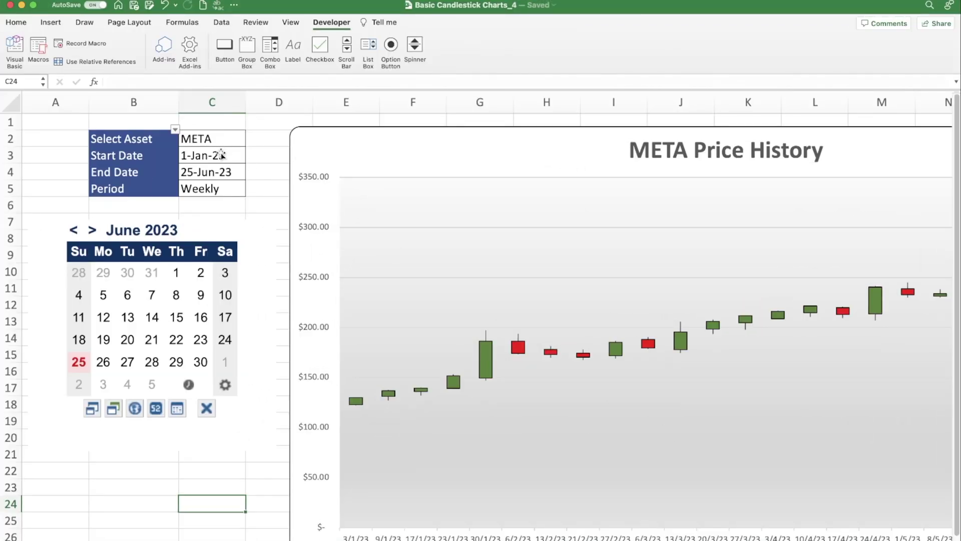
Step: Set the Start Date in cell C3 to 6 July 2022 with the calendar picker, overwriting the existing contents
click(221, 154)
click(74, 230)
click(74, 231)
click(75, 232)
click(75, 232)
click(75, 232)
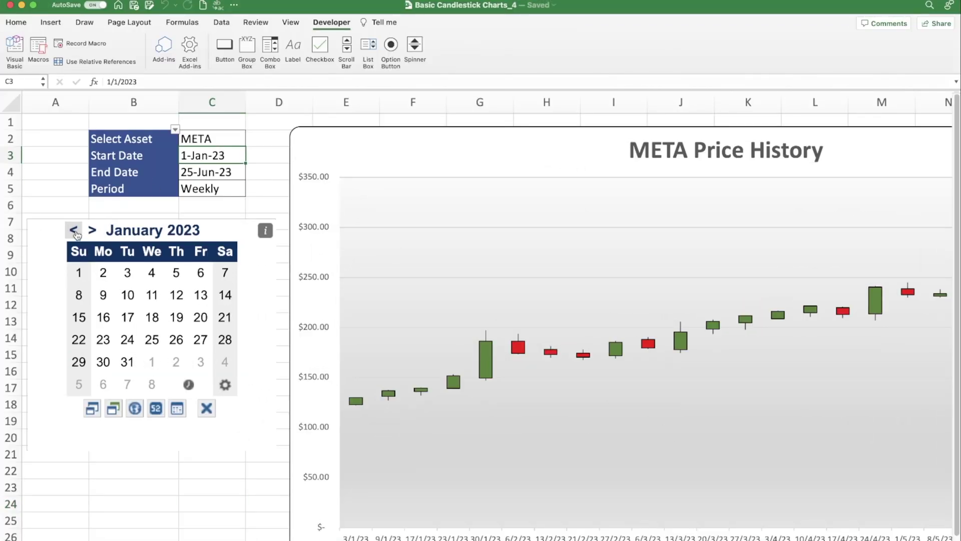
click(75, 231)
click(76, 231)
click(75, 231)
click(76, 231)
click(75, 231)
click(75, 231)
click(156, 299)
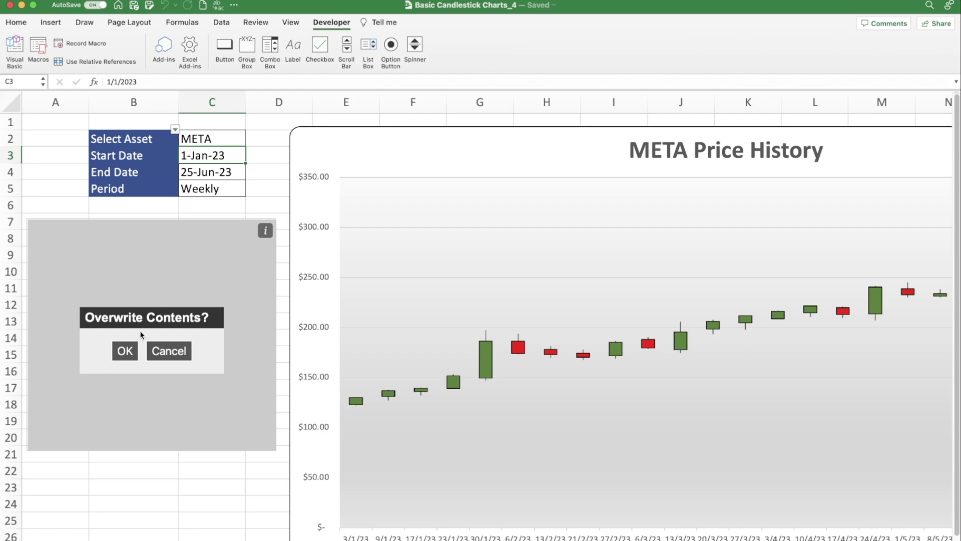
click(125, 350)
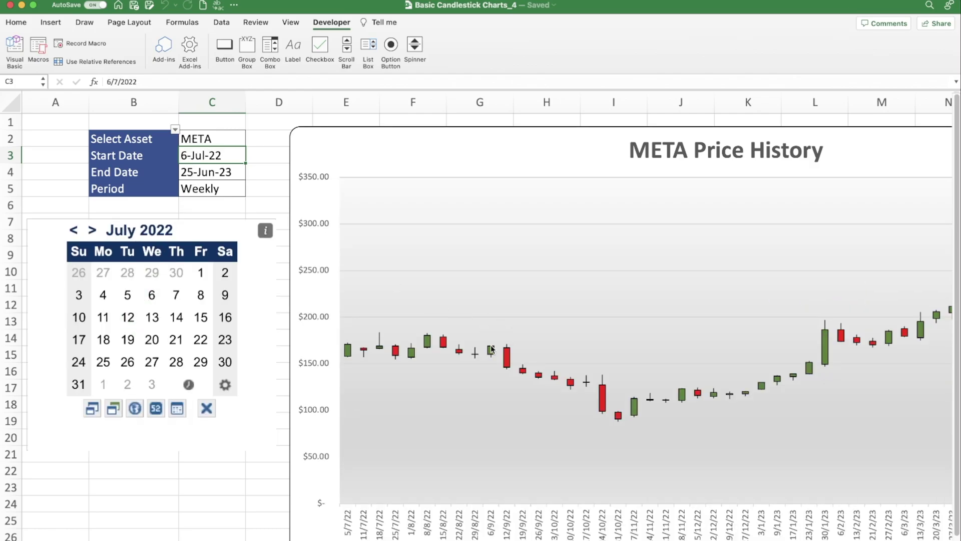
Step: Set the End Date in cell C4 to 8 March 2023 with the calendar picker
click(223, 172)
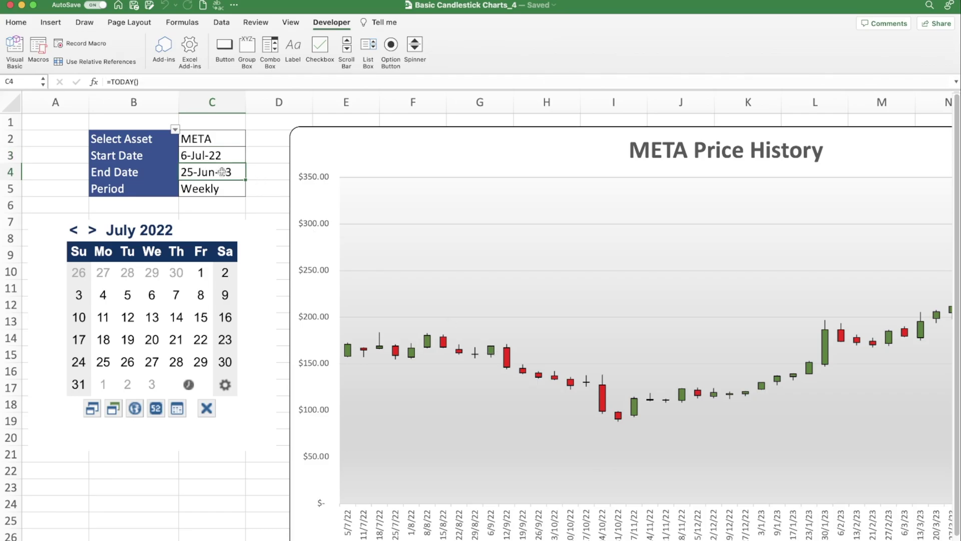
double_click(222, 171)
scroll(103, 220, down, 8)
click(152, 295)
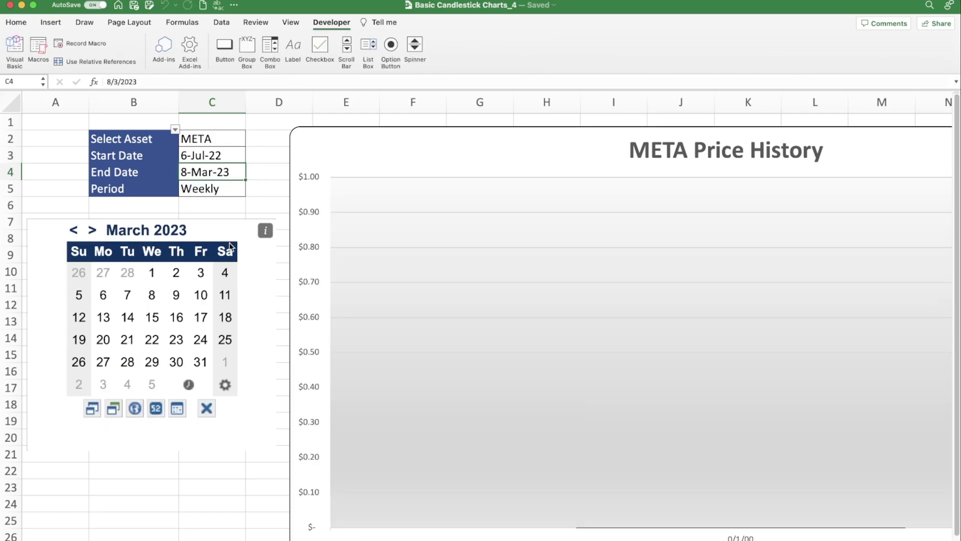
scroll(759, 379, down, 3)
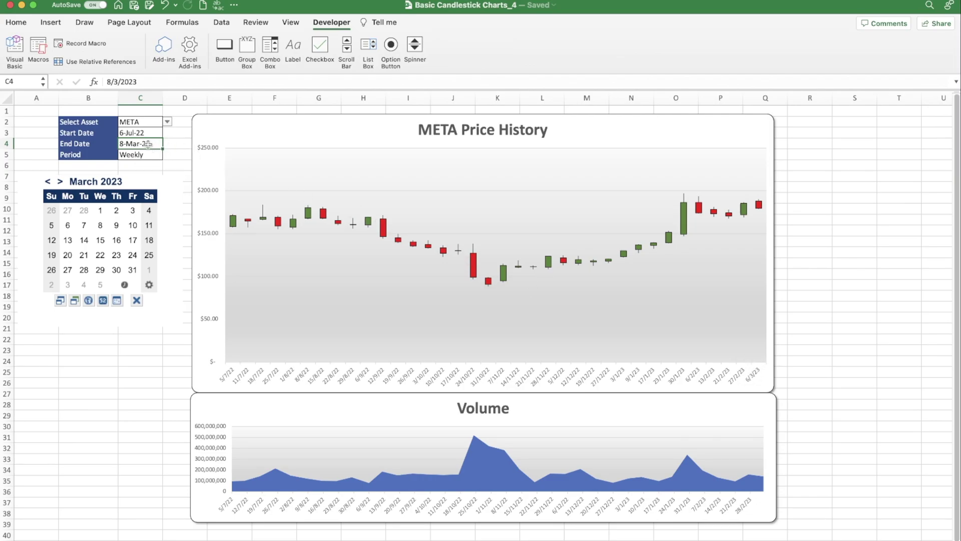
Step: Enter the formula =TODAY() as the End Date in cell C4
text(=tod)
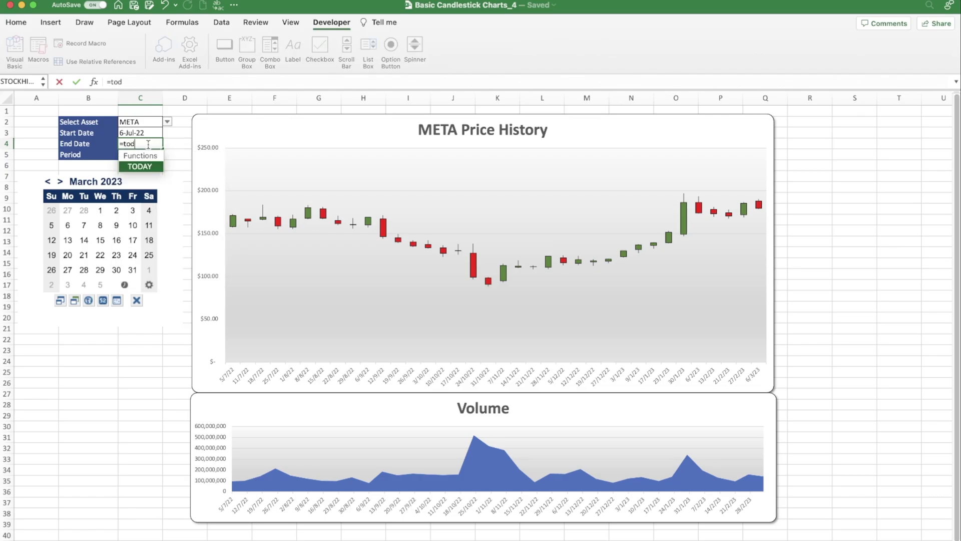
text(ay())
key(Return)
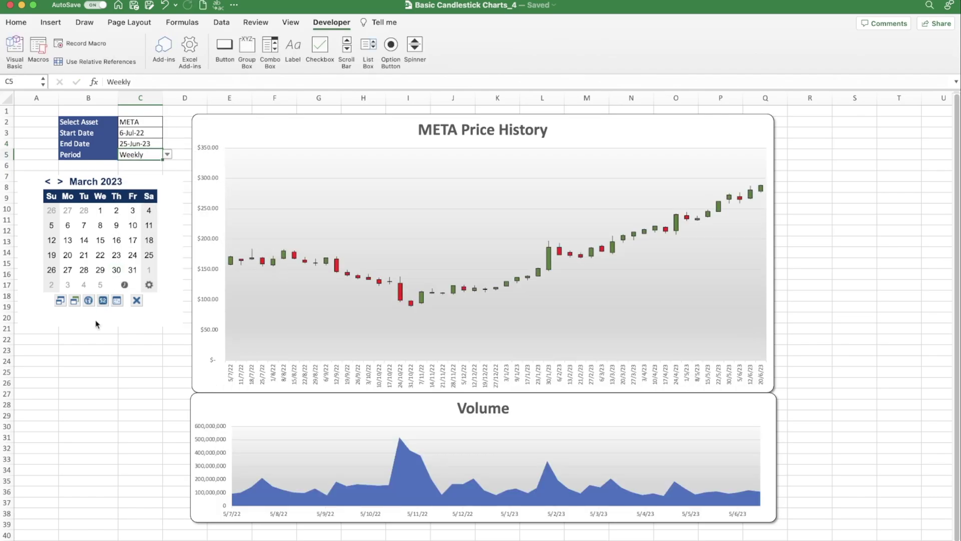
click(77, 386)
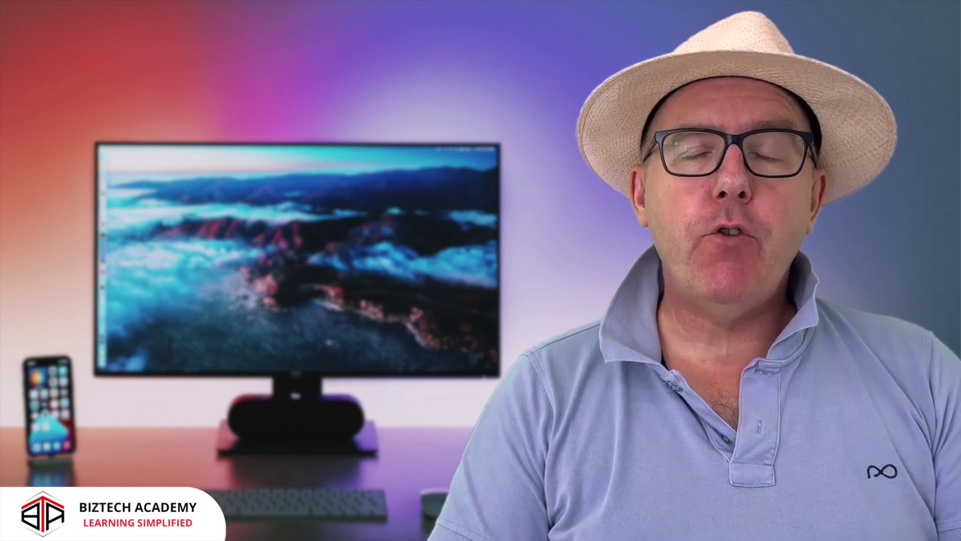